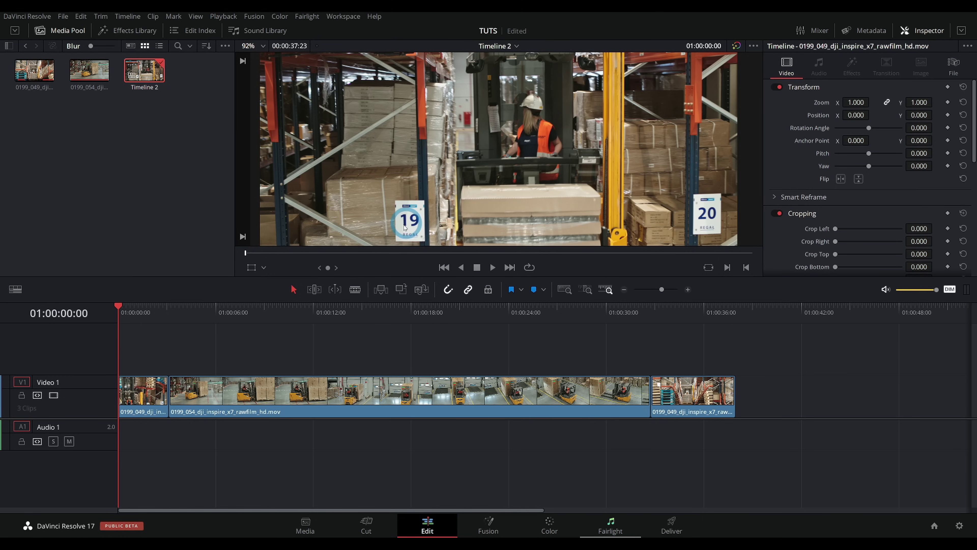
Step: Scrub through Timeline 2's warehouse clips to preview them, then switch to the Color page
scroll(408, 224, down, 2)
drag(204, 306, 133, 340)
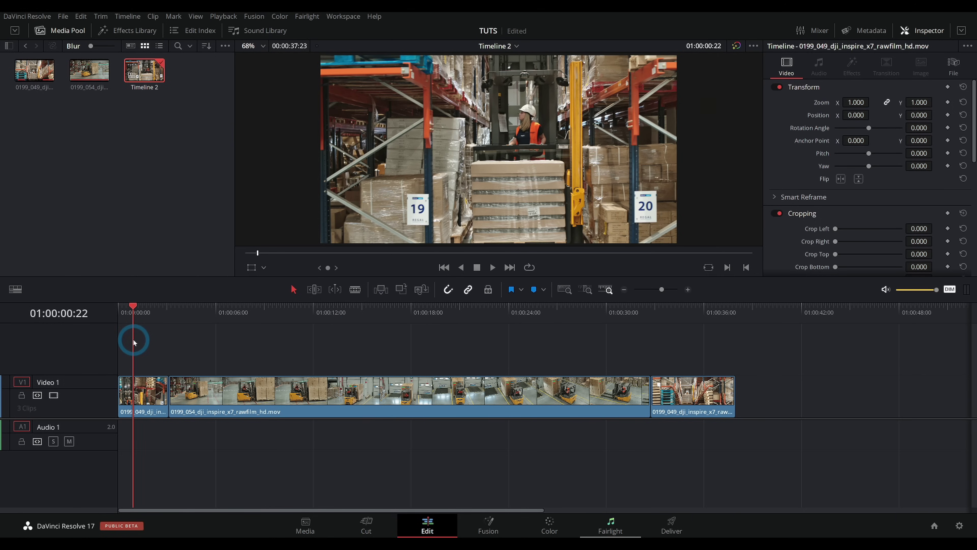
drag(443, 312, 280, 327)
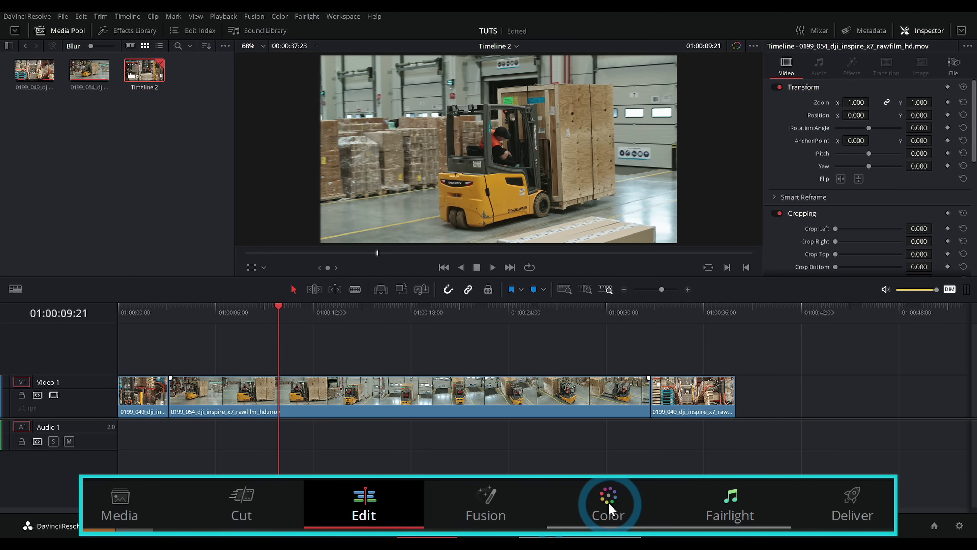
click(608, 502)
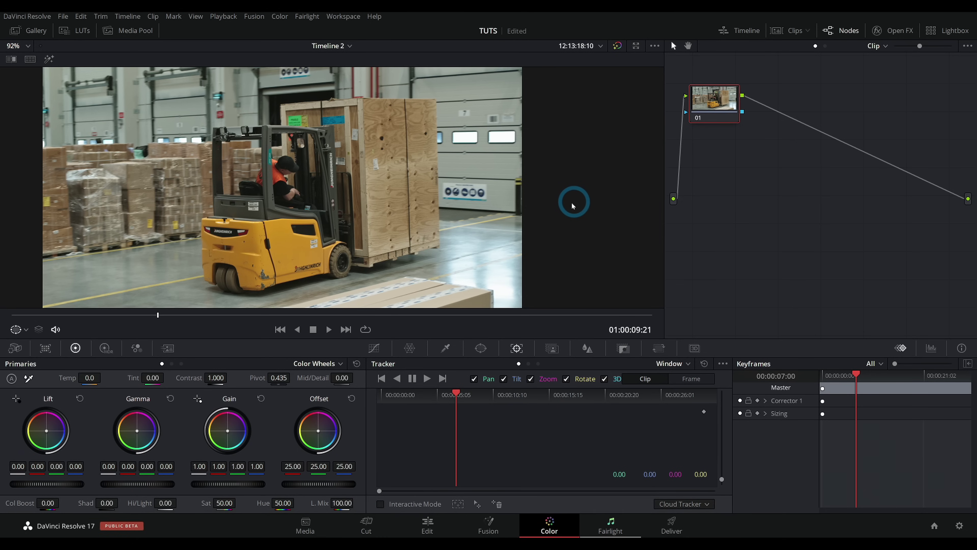
Step: Select the worker-on-forklift clip and enlarge the viewer to 201%, framed on the worker
drag(496, 184, 478, 258)
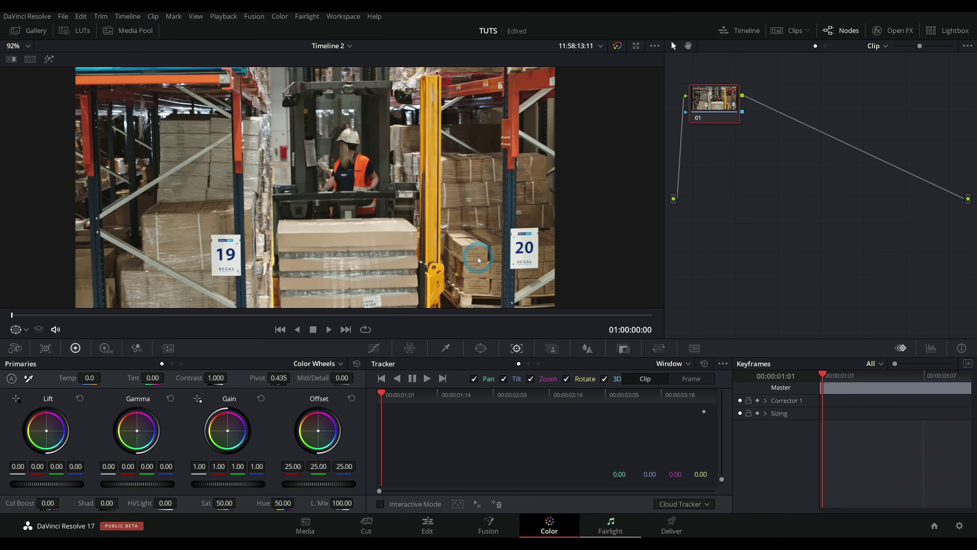
drag(148, 315, 436, 315)
scroll(394, 184, up, 5)
drag(393, 182, 396, 180)
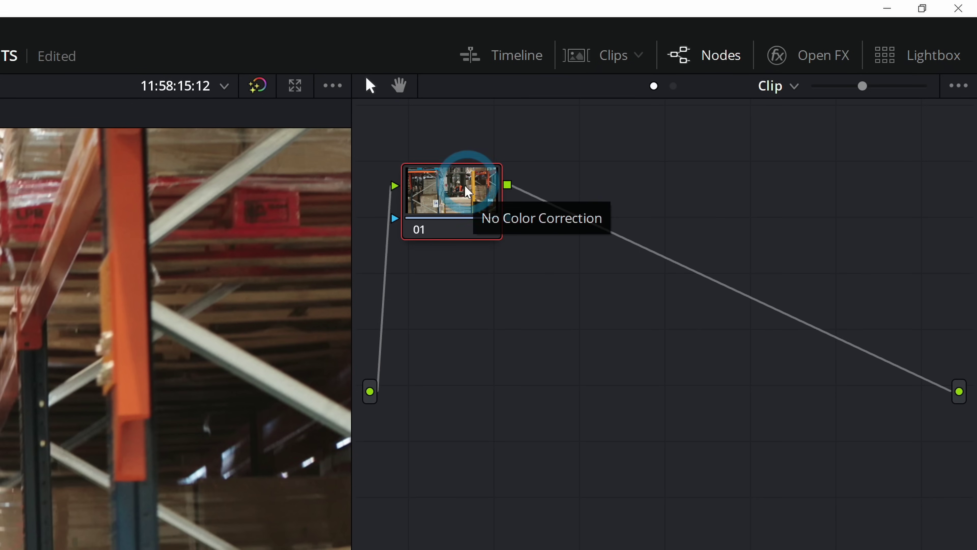
Step: Add serial node 02 after node 01 and label it BLUR
right_click(457, 189)
mouse_move(540, 288)
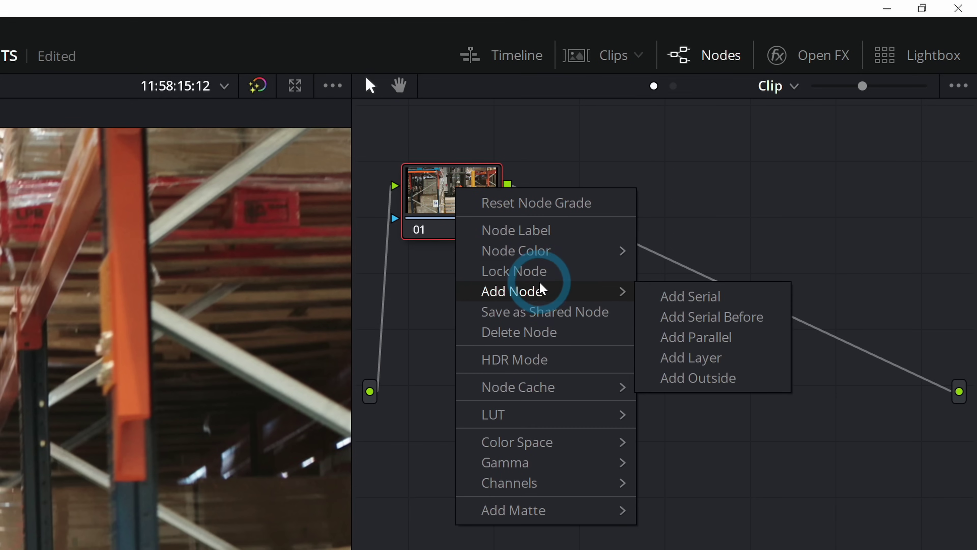
click(688, 297)
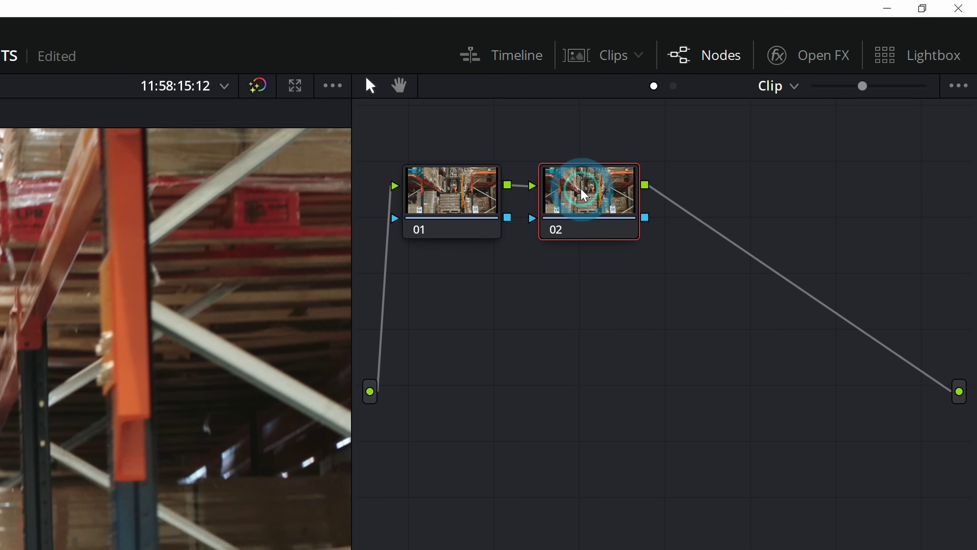
right_click(582, 195)
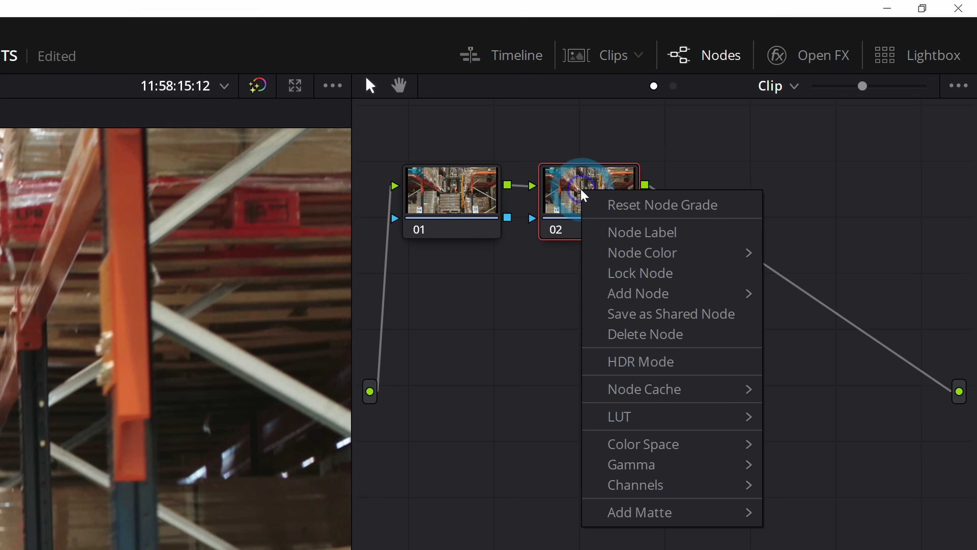
click(643, 233)
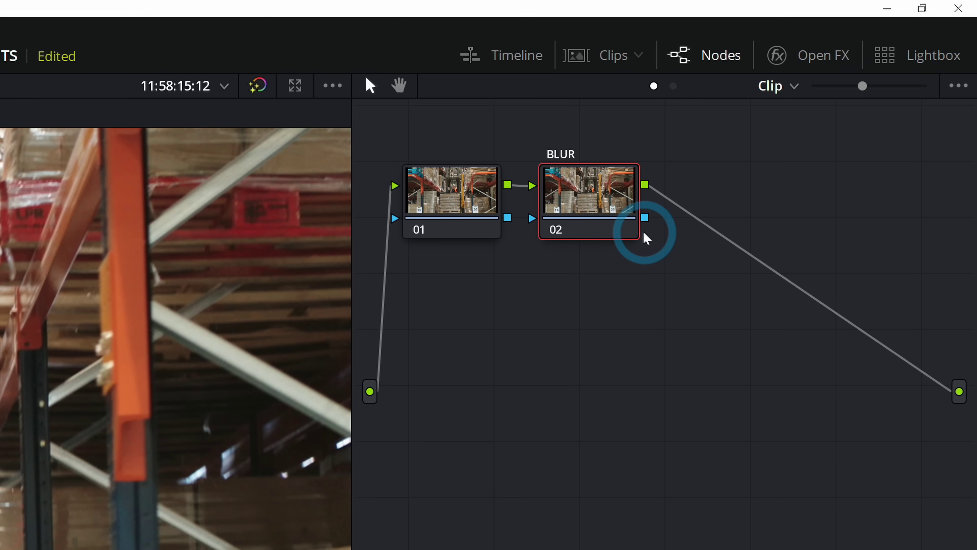
click(554, 165)
click(563, 216)
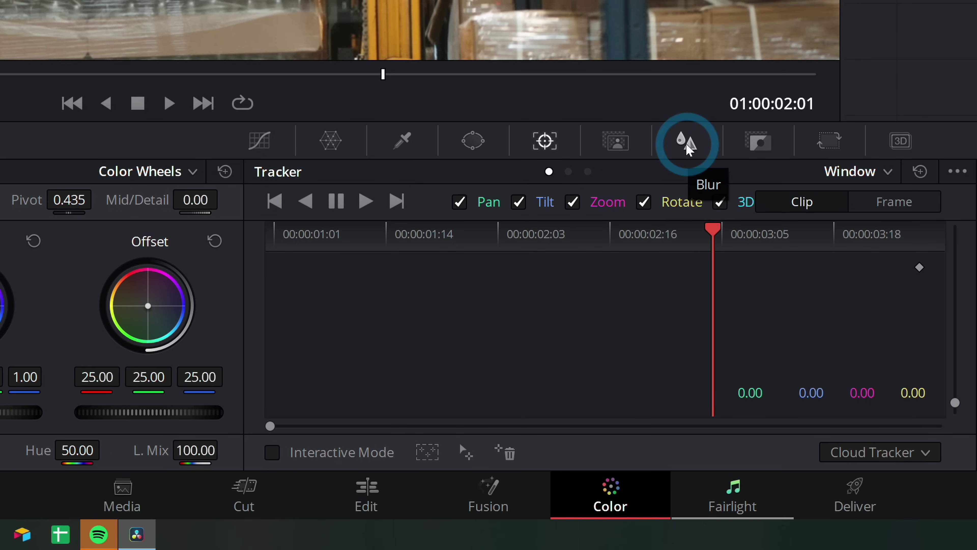
Step: Set the BLUR node's linked Blur radius to 0.91 on all channels
click(588, 350)
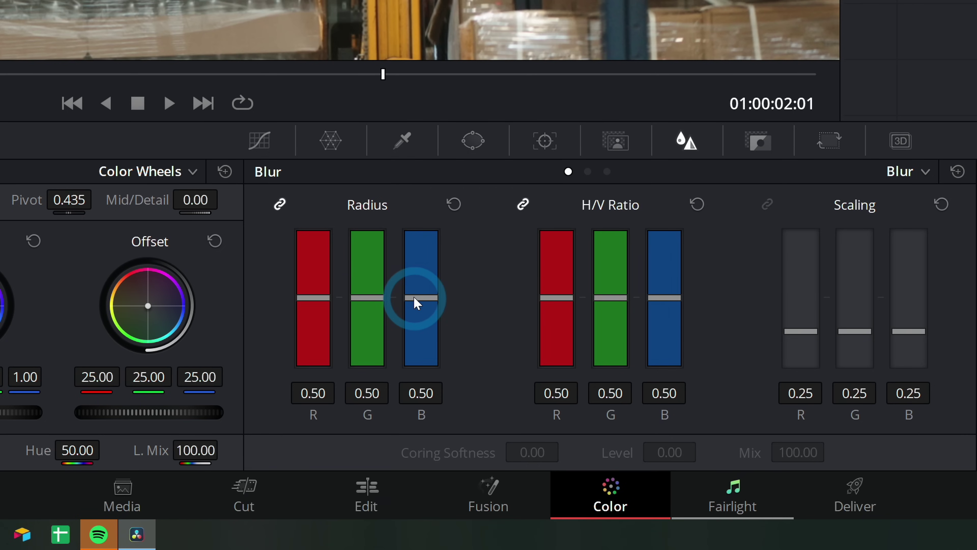
drag(413, 296, 418, 286)
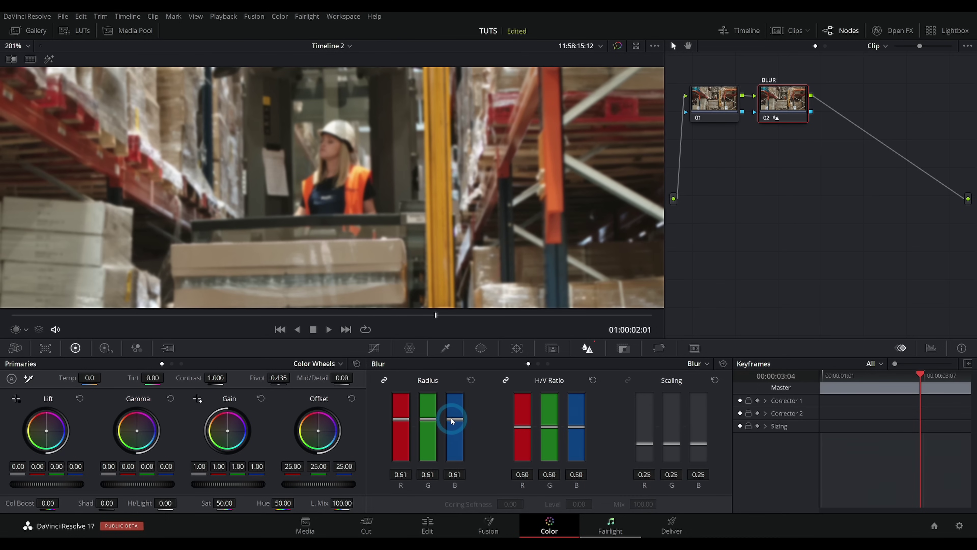
drag(452, 420, 452, 432)
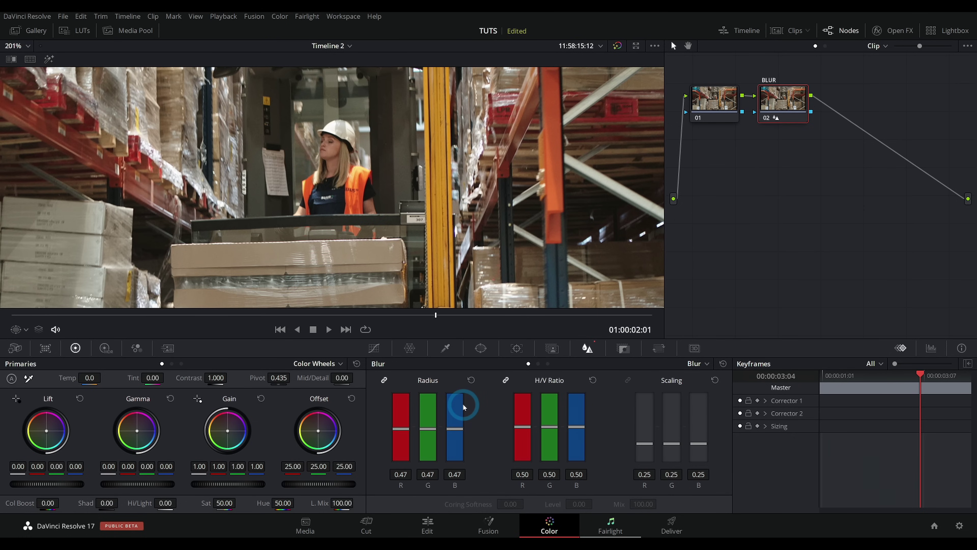
click(470, 380)
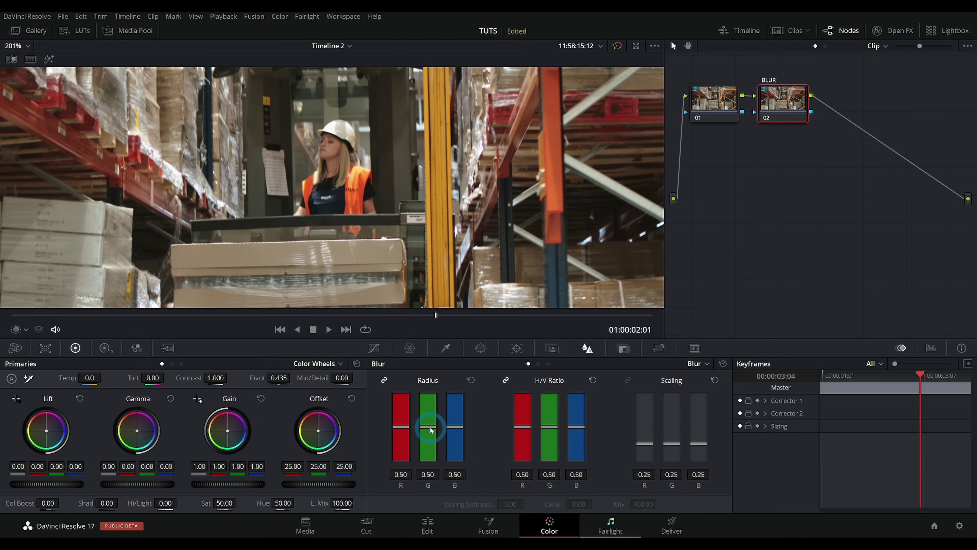
drag(431, 430, 430, 399)
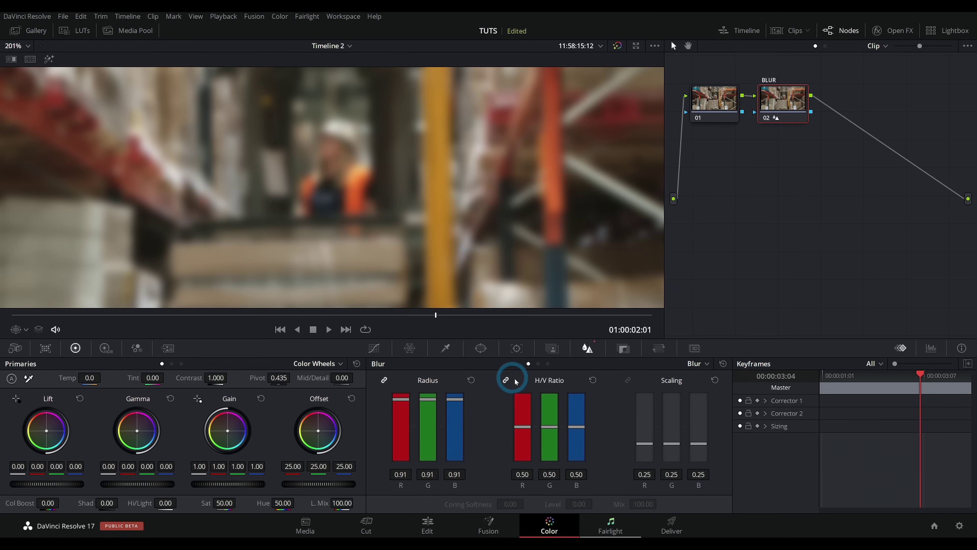
drag(769, 115, 775, 118)
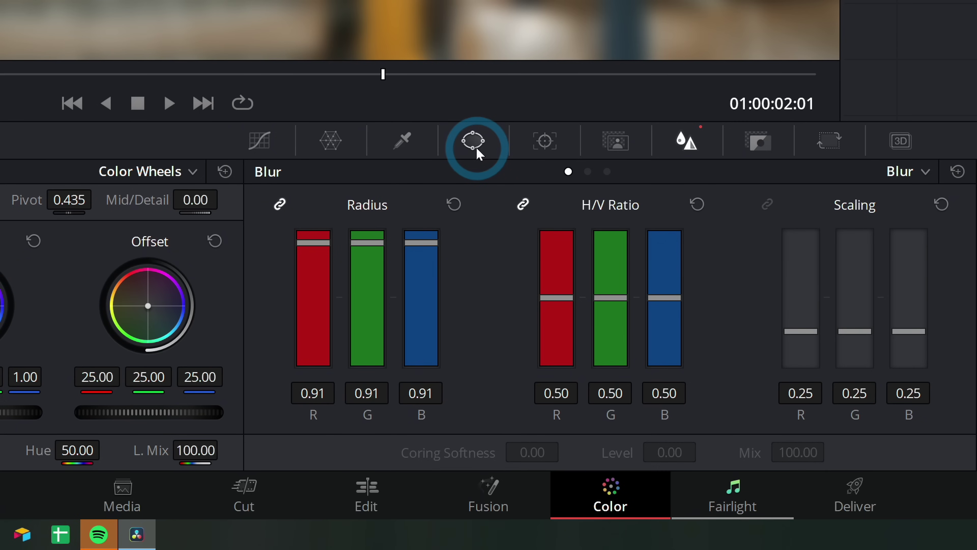
Step: Add a Circle window to the BLUR node and shrink it
click(473, 143)
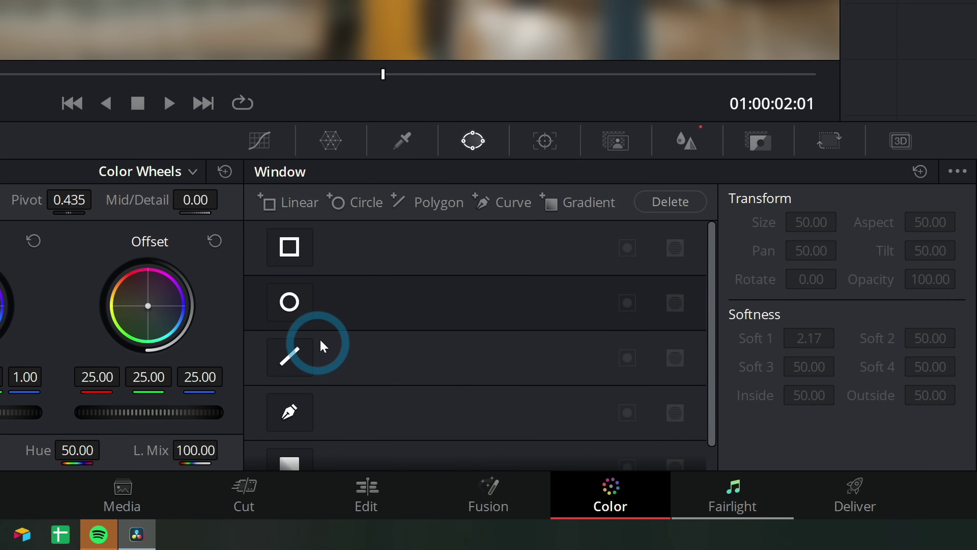
click(293, 305)
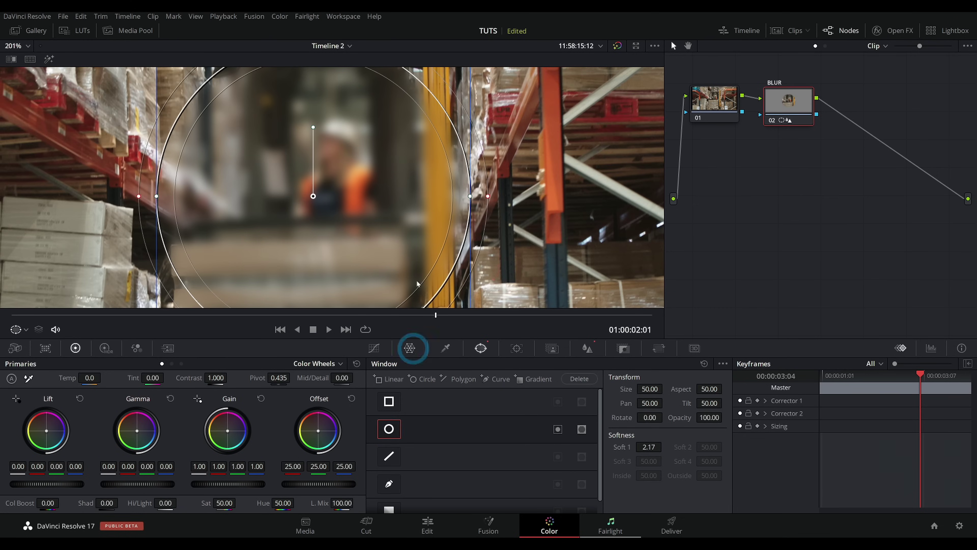
scroll(411, 234, down, 1)
drag(405, 272, 362, 228)
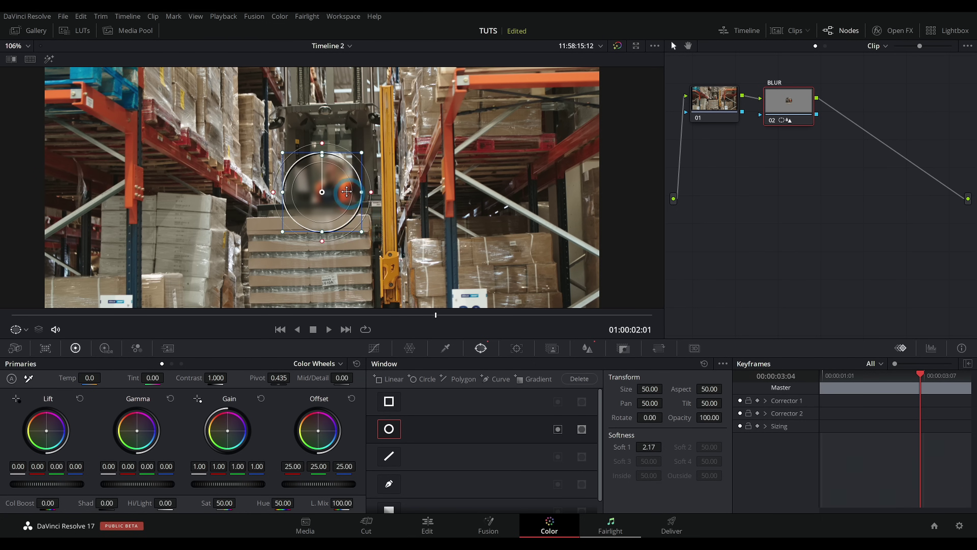
drag(336, 181, 426, 172)
Step: Place the circle over the forklift's front pallet with Soft 1 lowered to 0.48
scroll(427, 172, up, 7)
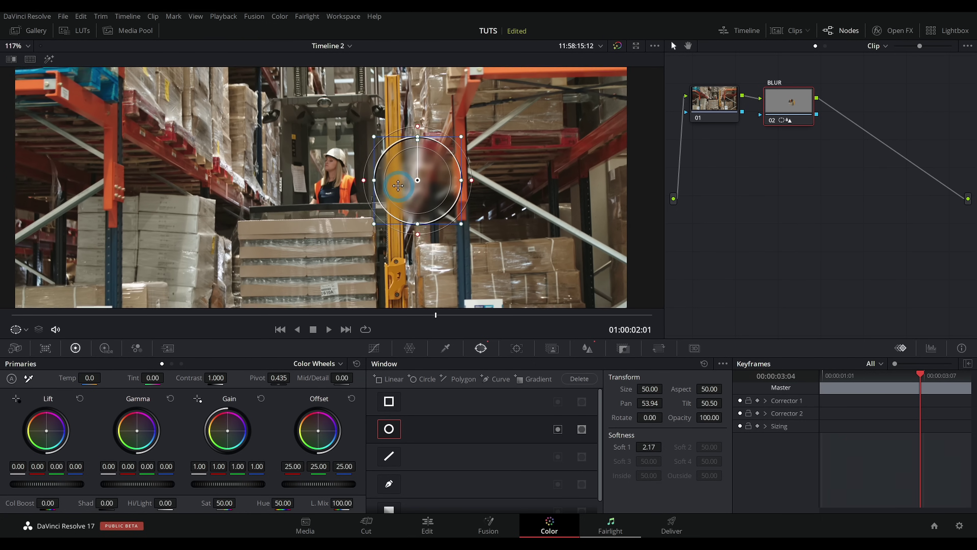
drag(490, 179, 442, 199)
drag(523, 194, 506, 194)
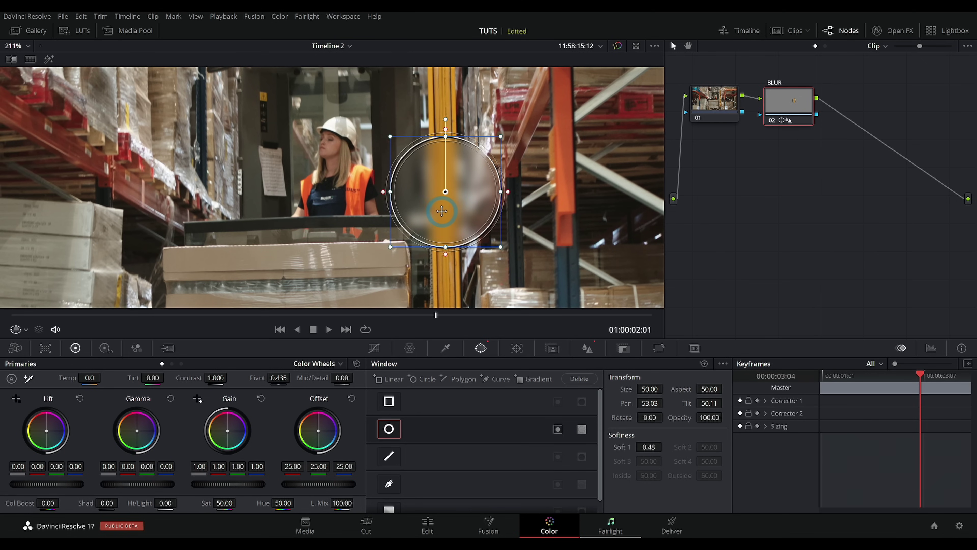
scroll(449, 211, down, 6)
drag(382, 190, 341, 244)
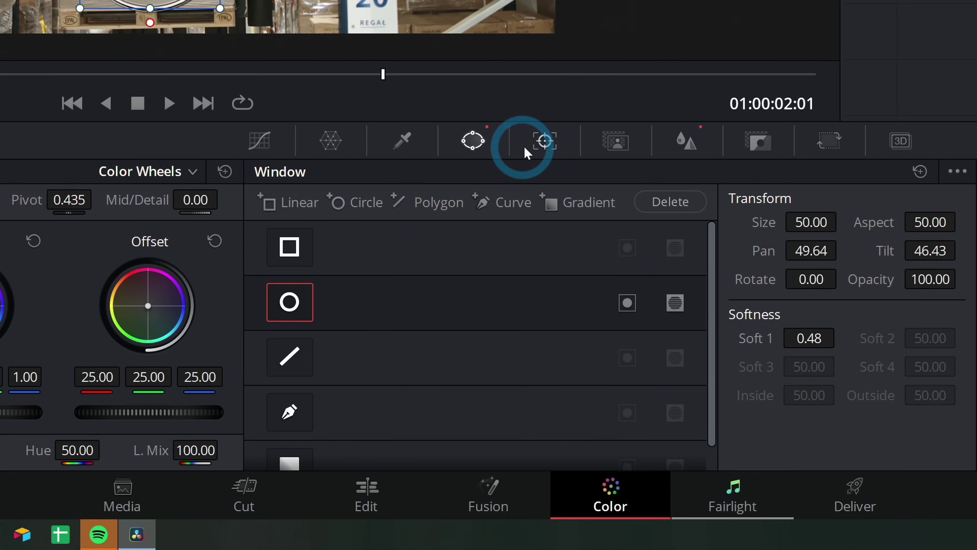
click(545, 143)
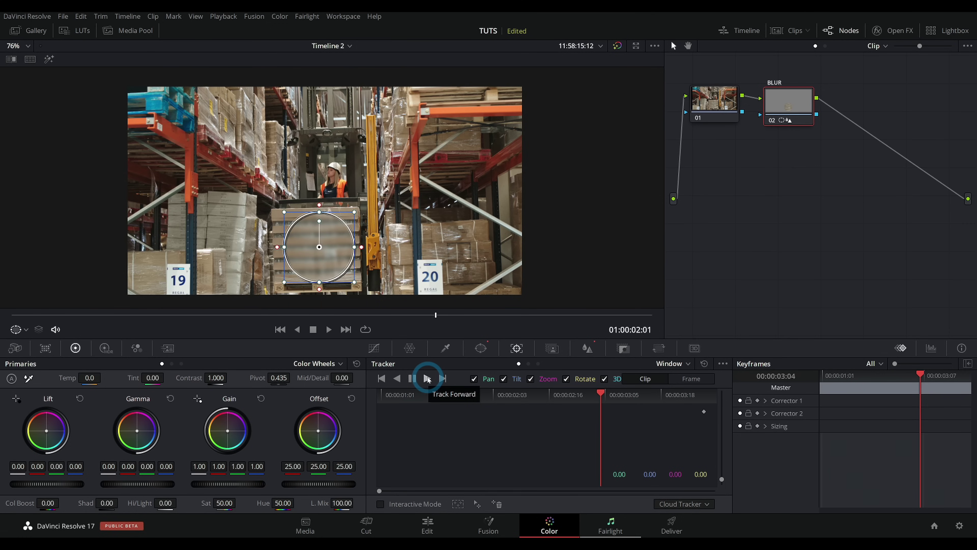
Step: Track the circle window forward and in reverse, then scrub back to verify it holds the pallet
click(365, 201)
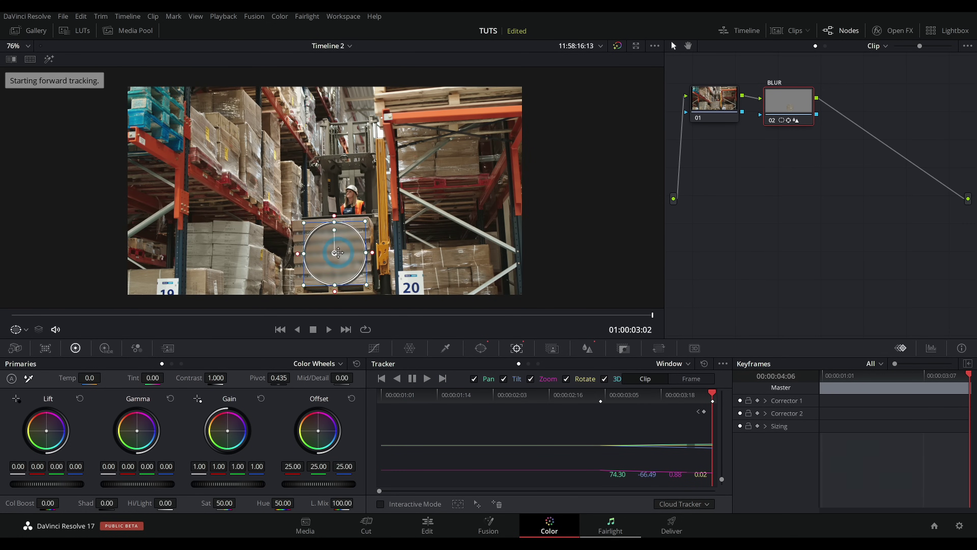
click(399, 379)
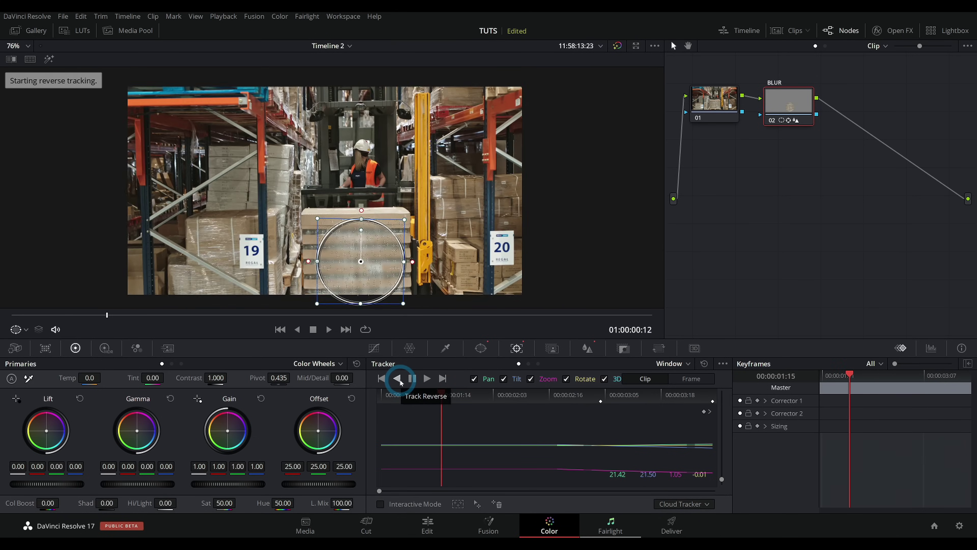
drag(98, 319, 172, 324)
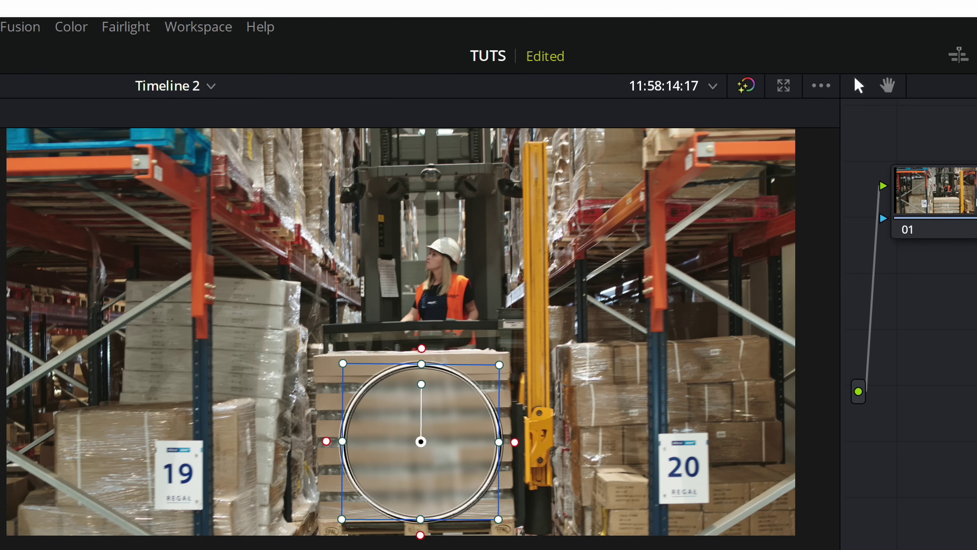
Step: Reshape the window into an ellipse over the 20 shelf sign and track it both ways
drag(461, 445, 710, 470)
drag(758, 537, 699, 476)
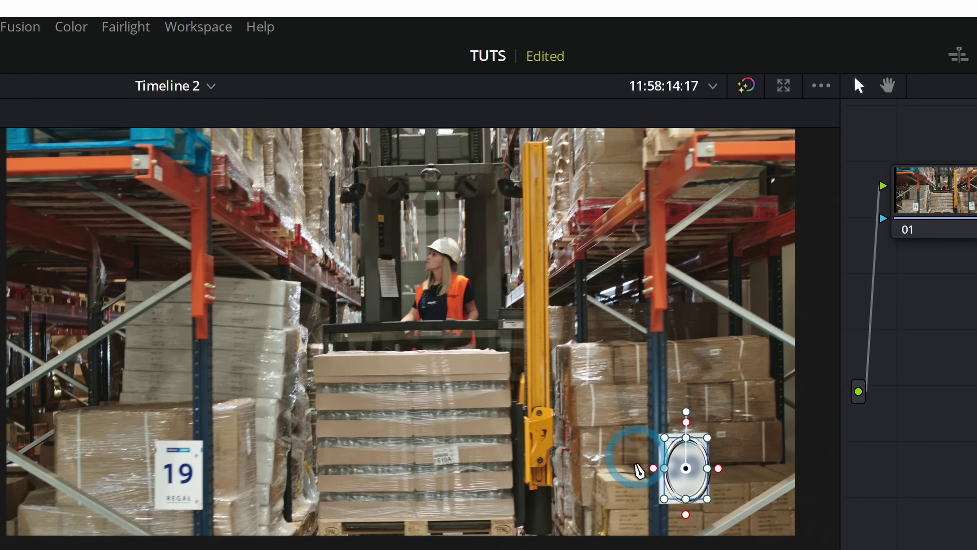
click(365, 201)
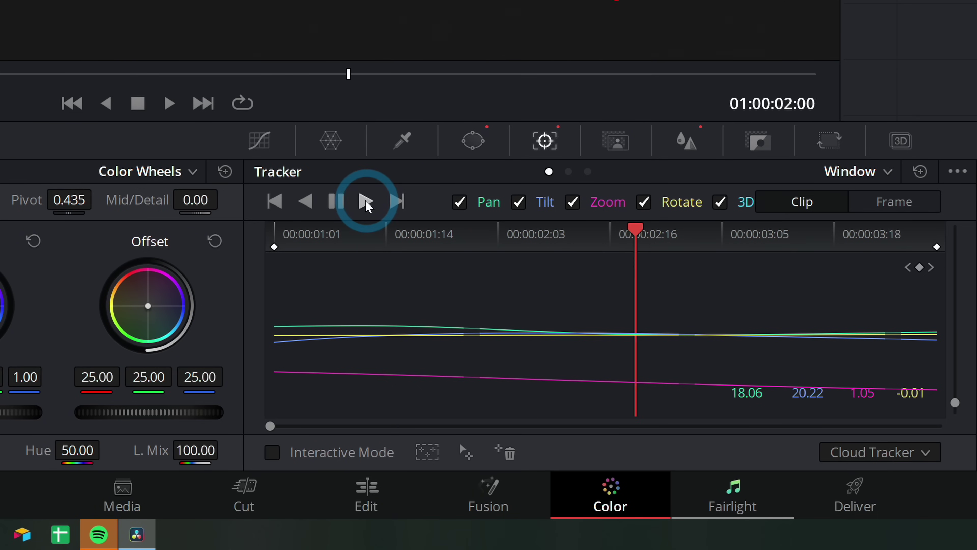
click(306, 200)
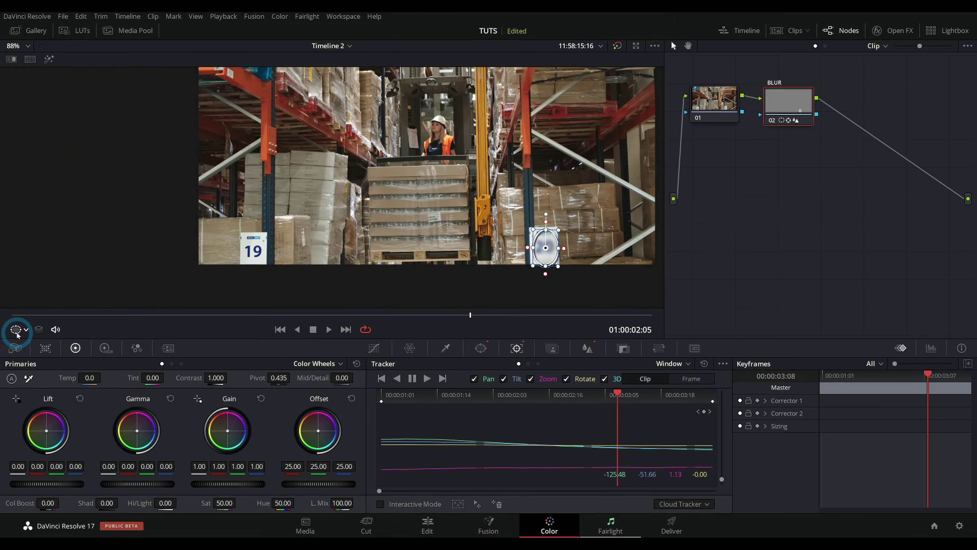
Step: Hide the mask outlines in the viewer and scrub to review the blurred 20 sign
click(18, 334)
click(26, 343)
drag(355, 316, 288, 312)
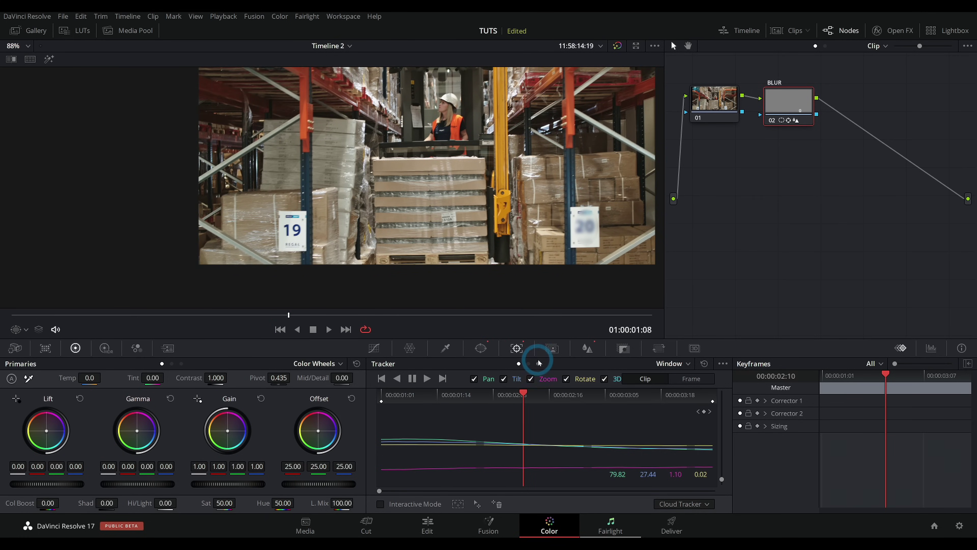
Step: Raise the BLUR node's linked radius to 1.32 on all channels
click(587, 349)
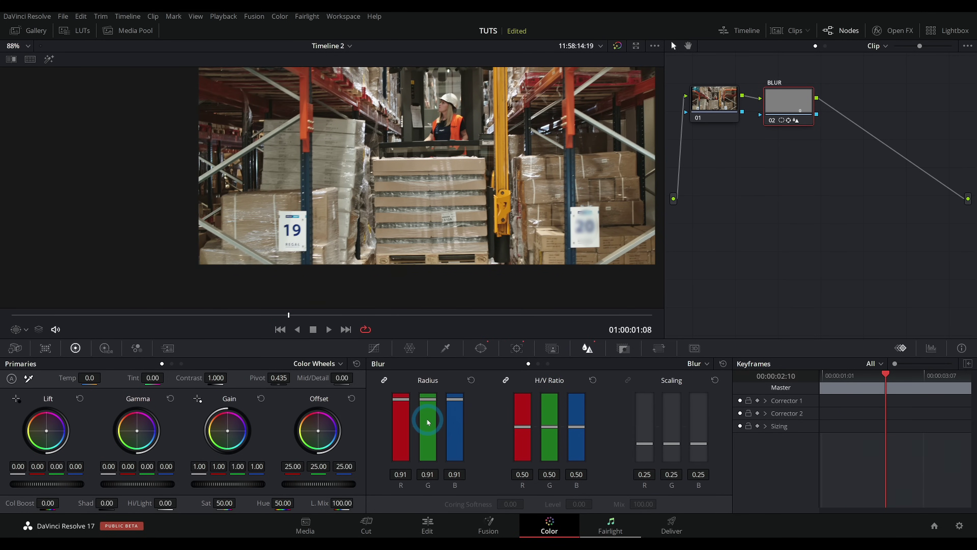
drag(428, 422, 428, 419)
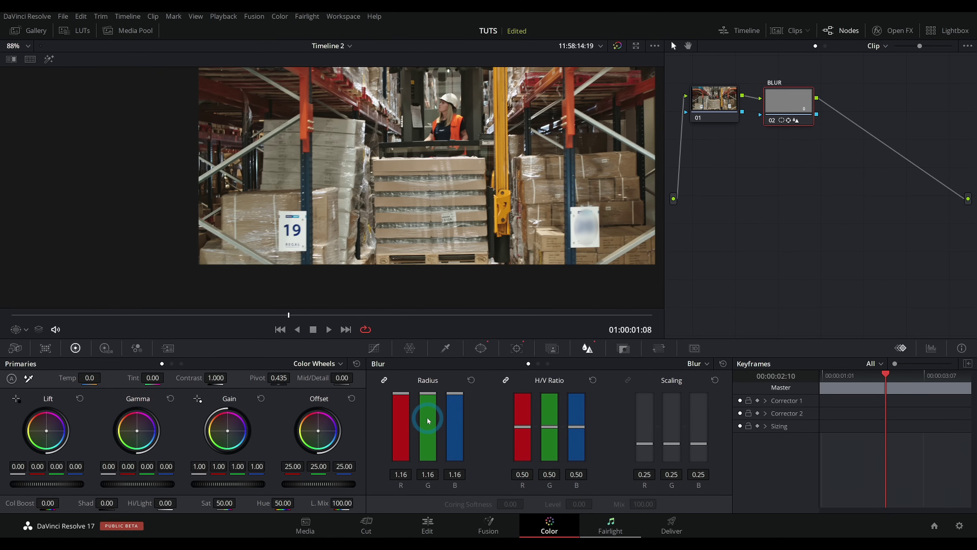
scroll(428, 420, up, 3)
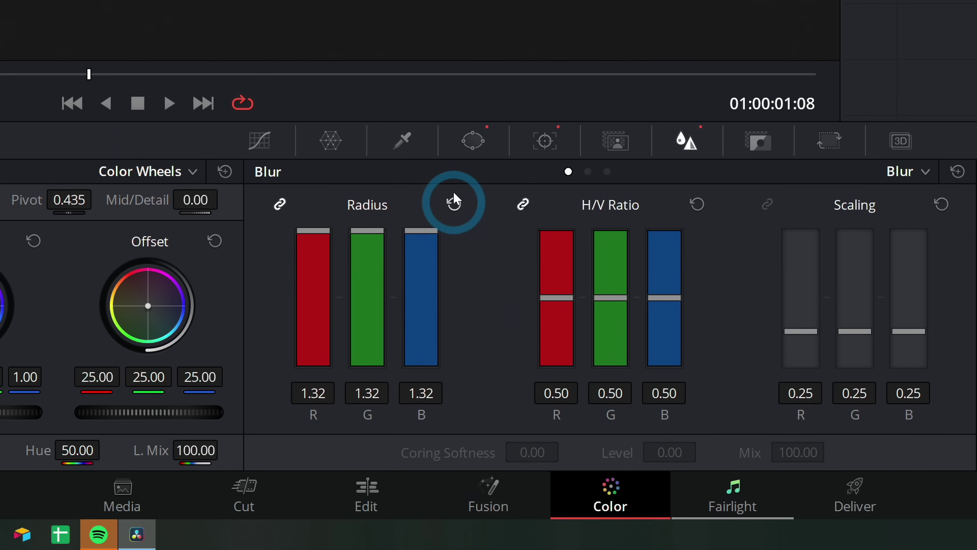
Step: Raise Soft 1 on the oval window, zoom in, and shorten and nudge it over sign 20
click(481, 348)
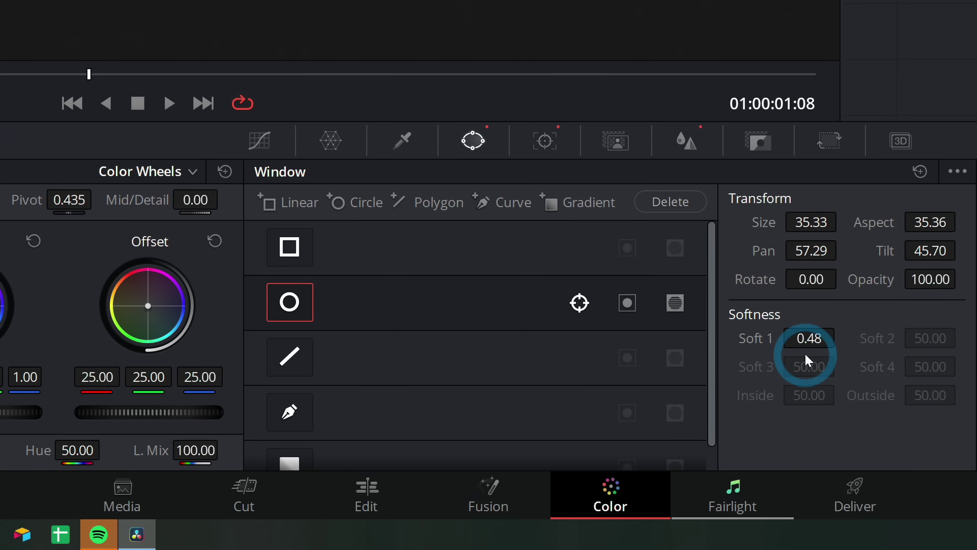
drag(805, 360, 836, 340)
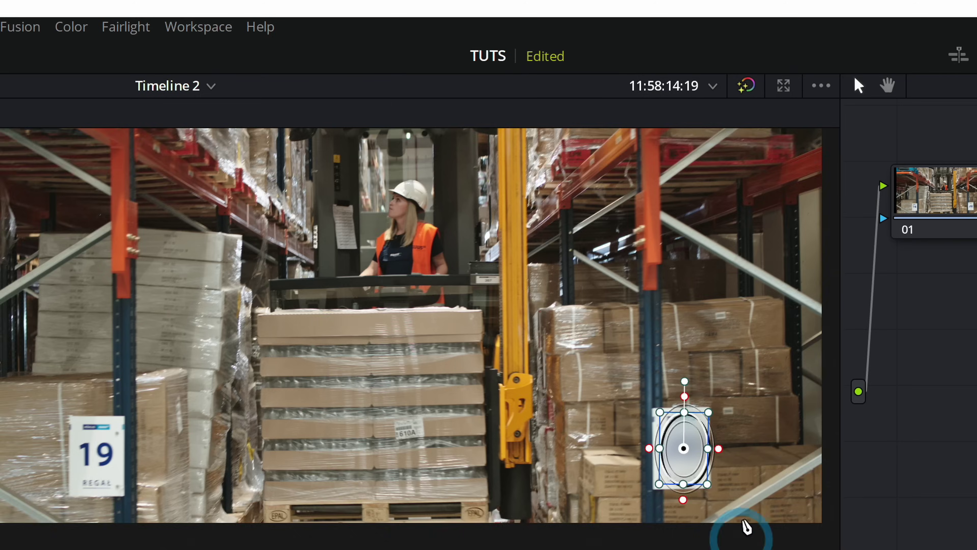
scroll(747, 527, up, 3)
drag(737, 489, 150, 392)
scroll(580, 447, up, 2)
drag(503, 427, 321, 382)
scroll(481, 394, up, 1)
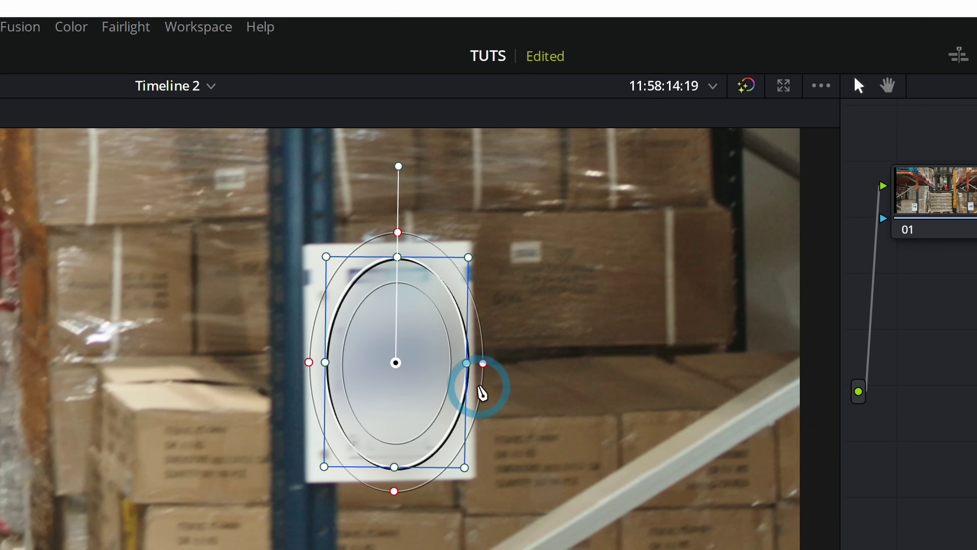
scroll(479, 387, up, 1)
drag(430, 482, 440, 466)
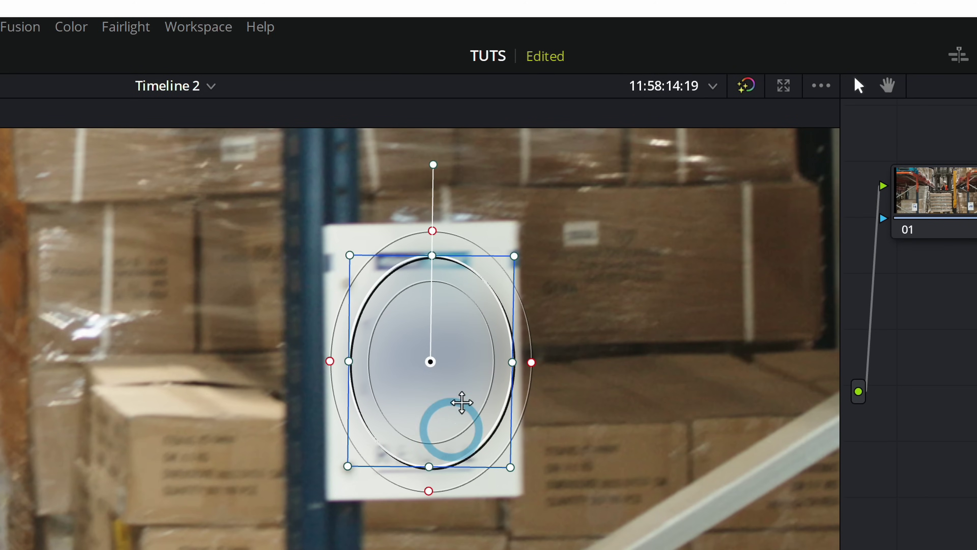
drag(462, 386, 455, 389)
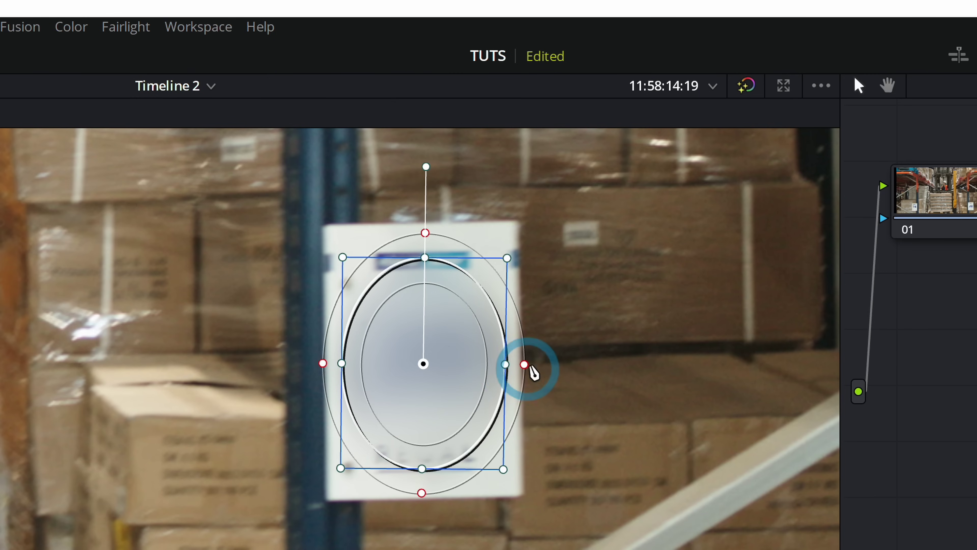
drag(440, 384, 442, 384)
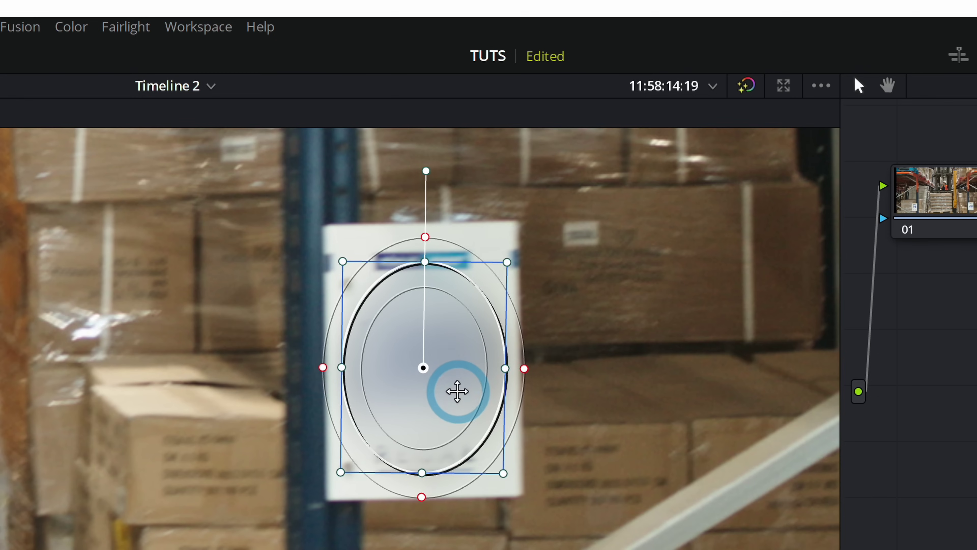
Step: Move the oval onto the yellow forklift mast and play through the clip to check it
scroll(494, 386, down, 1)
drag(545, 354, 636, 386)
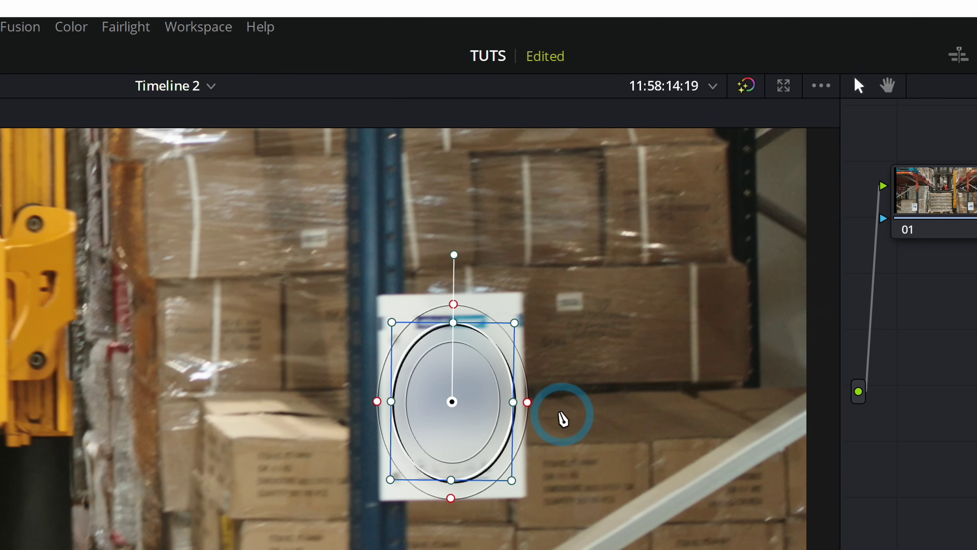
drag(471, 405, 181, 353)
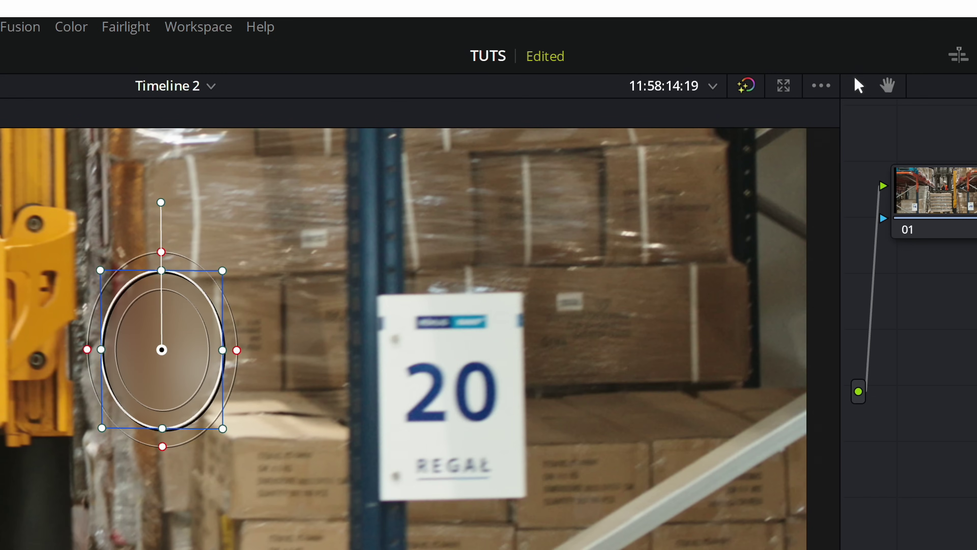
click(125, 396)
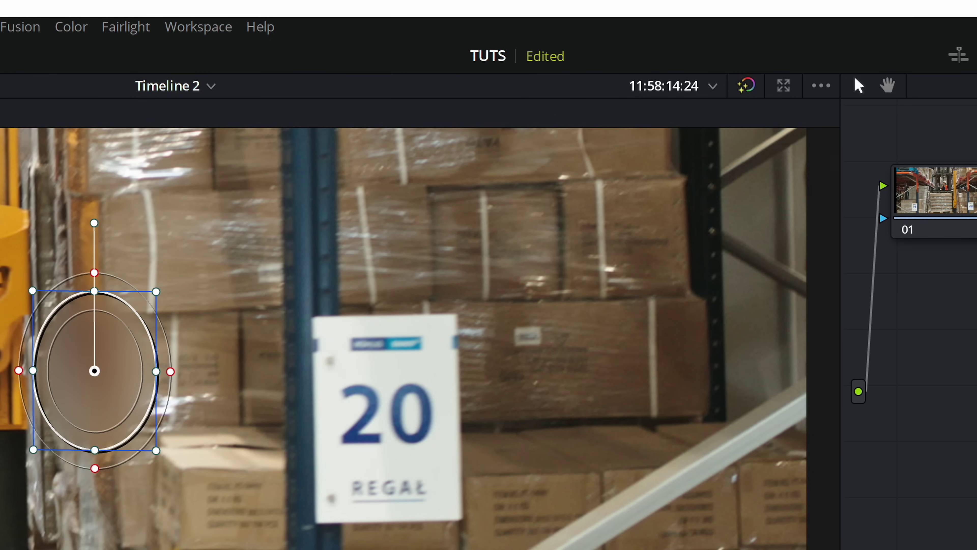
key(l)
key(j)
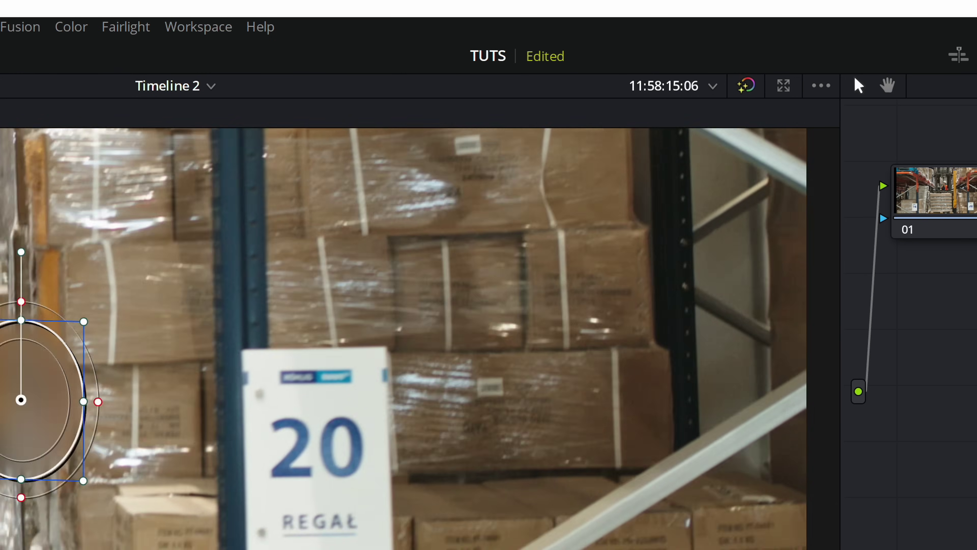
key(l)
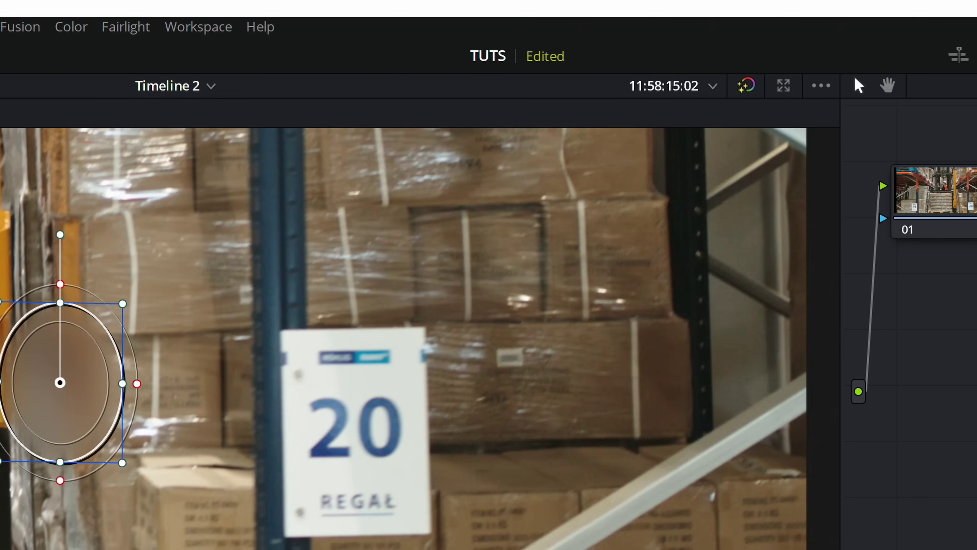
key(j)
key(l)
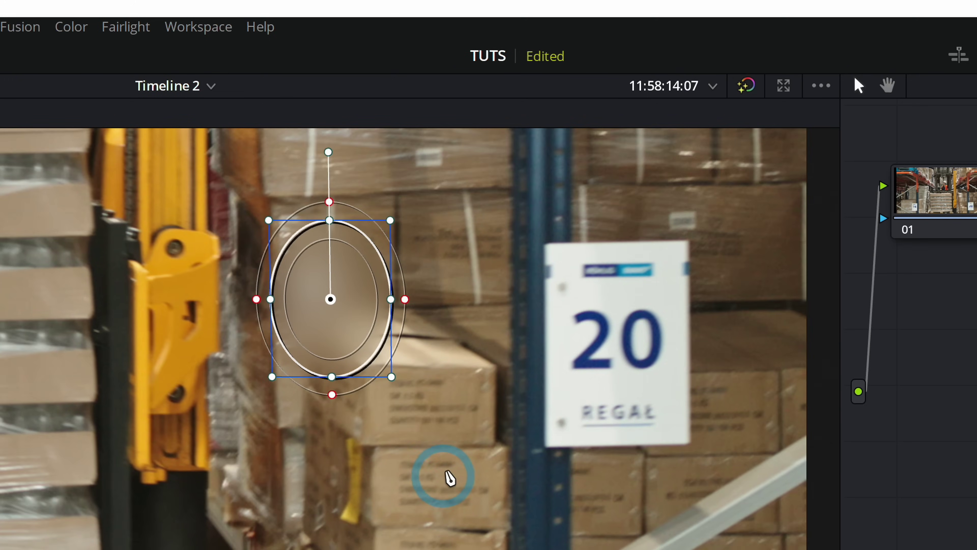
Step: Review the clip at frame 14:07 and place the oval back over sign 20
drag(450, 476, 503, 469)
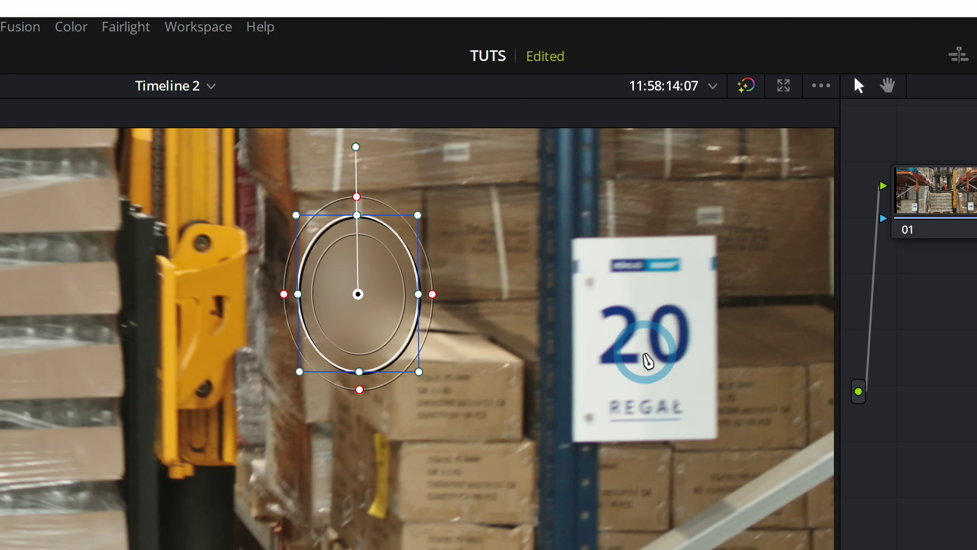
scroll(650, 363, down, 2)
drag(667, 382, 742, 476)
key(l)
key(j)
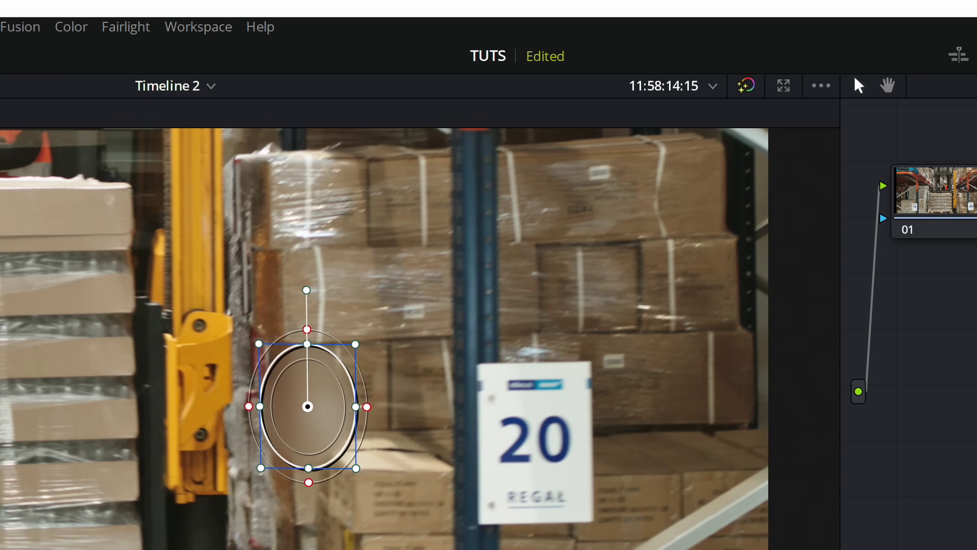
key(k)
drag(409, 394, 637, 429)
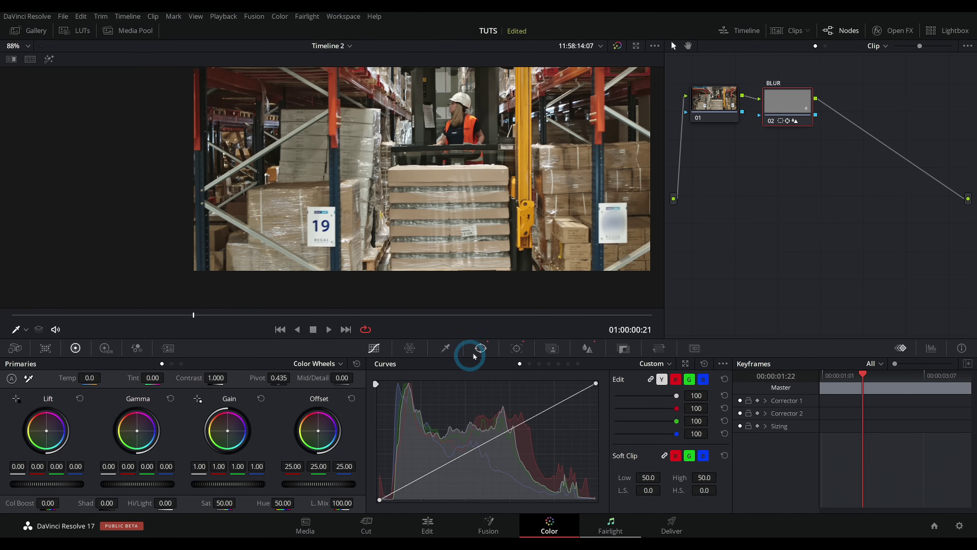
Step: Move the circle window onto the worker's face and reset its size and softness
click(481, 348)
drag(614, 224, 454, 111)
scroll(435, 190, up, 3)
drag(435, 190, 373, 268)
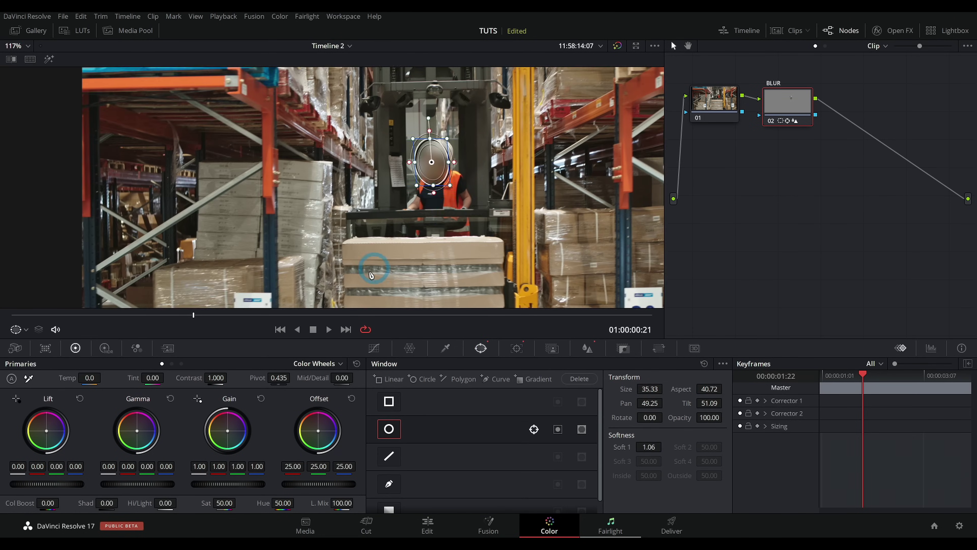
scroll(373, 268, up, 6)
drag(513, 185, 433, 235)
scroll(434, 235, up, 1)
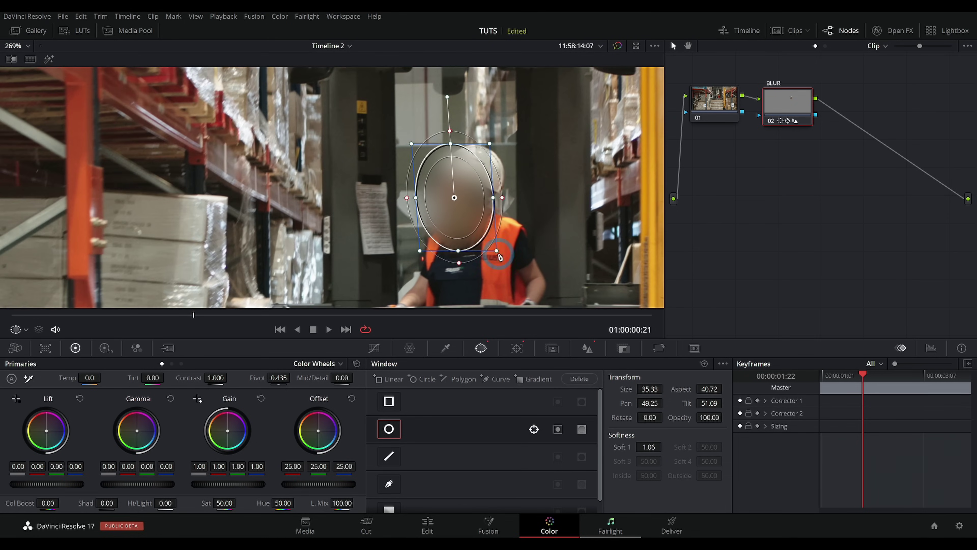
click(704, 363)
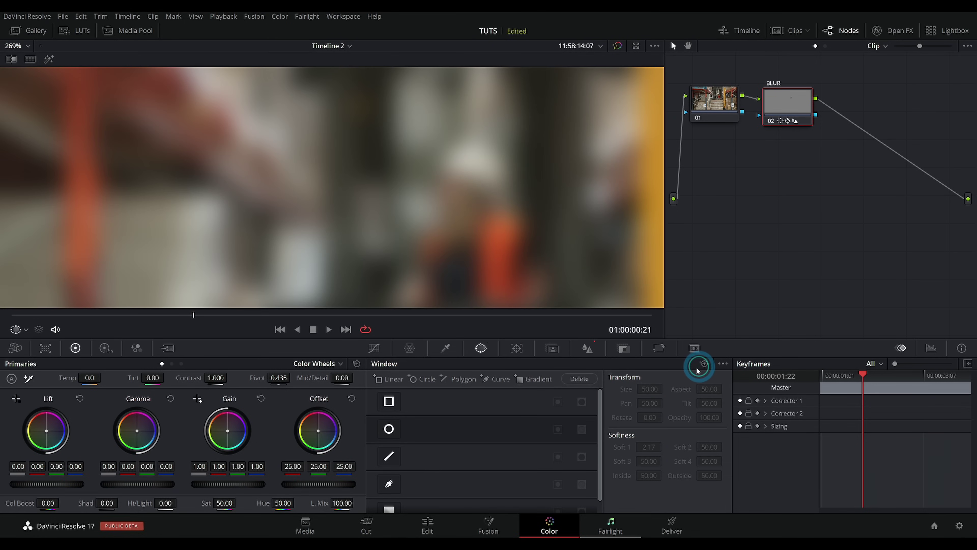
click(510, 207)
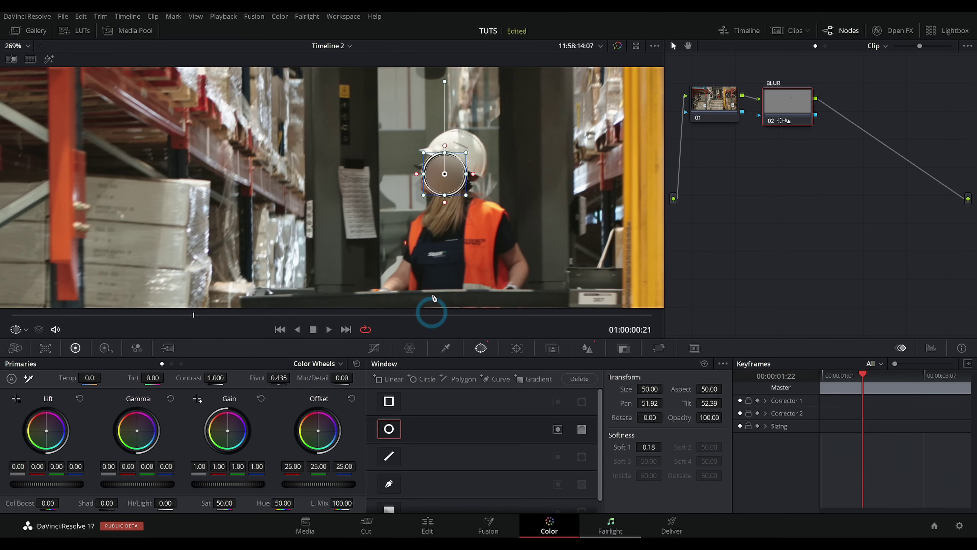
Step: Track the face window forward and backward through the clip
click(517, 347)
click(423, 379)
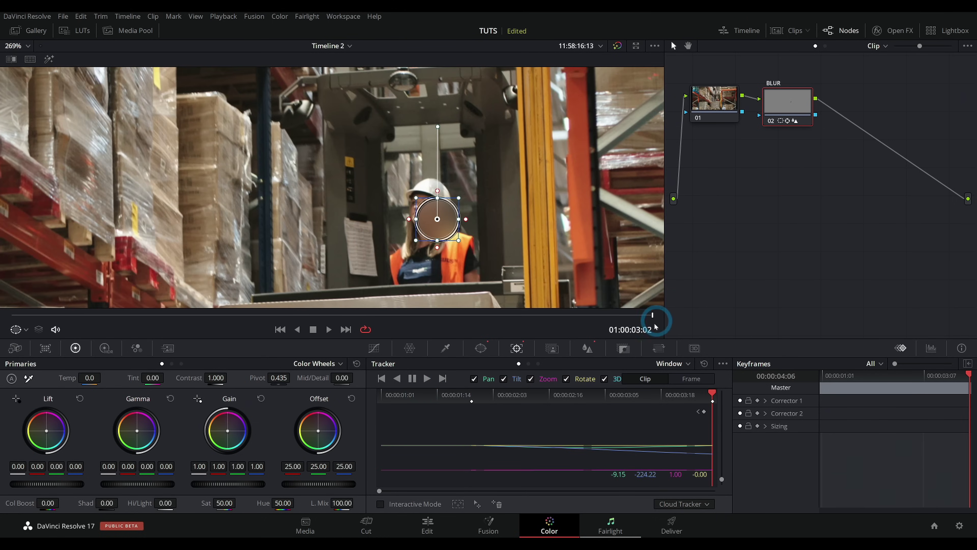
drag(486, 314, 401, 301)
click(397, 378)
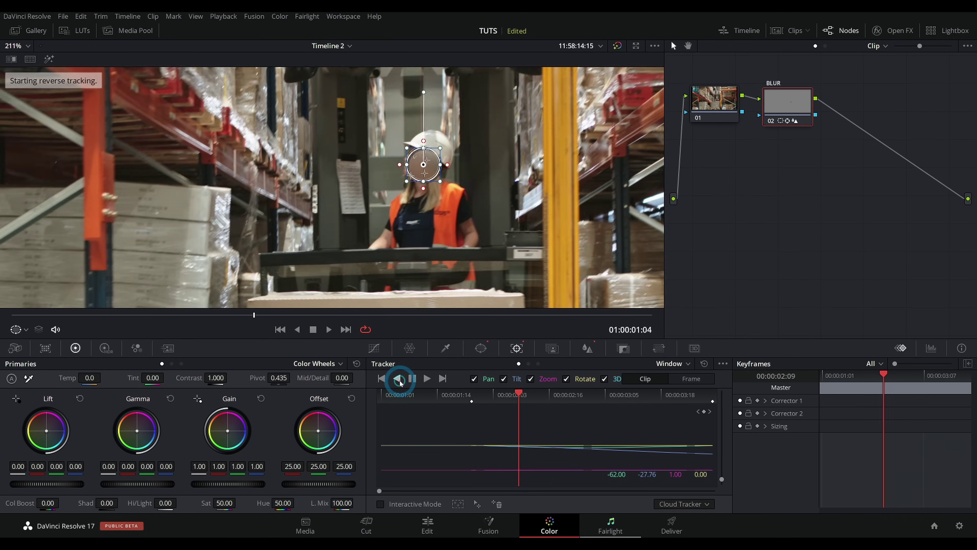
drag(110, 314, 326, 311)
Step: Scrub through the shot to review the blurred face, ending at 01:00:02:02
scroll(487, 204, up, 5)
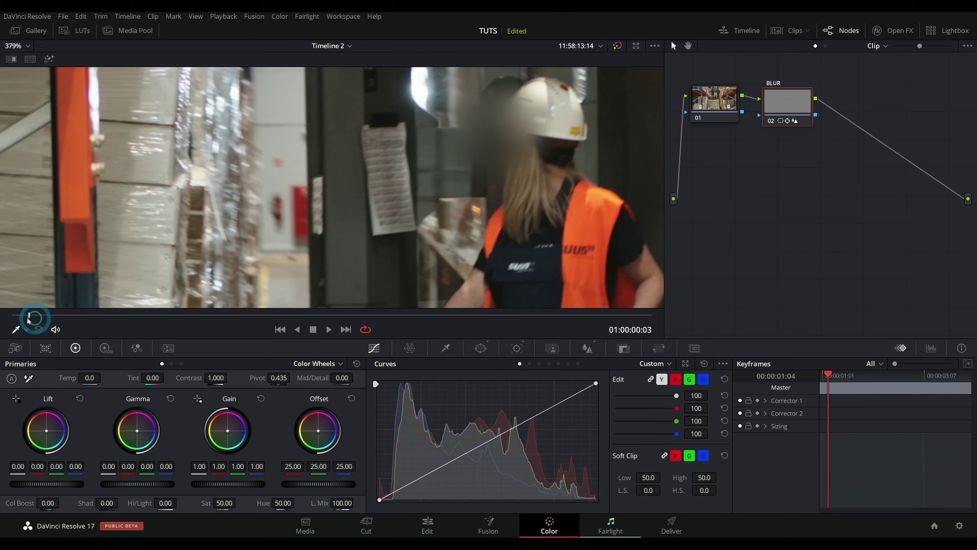
drag(32, 317, 652, 314)
scroll(472, 254, down, 5)
scroll(461, 252, down, 2)
drag(443, 244, 477, 206)
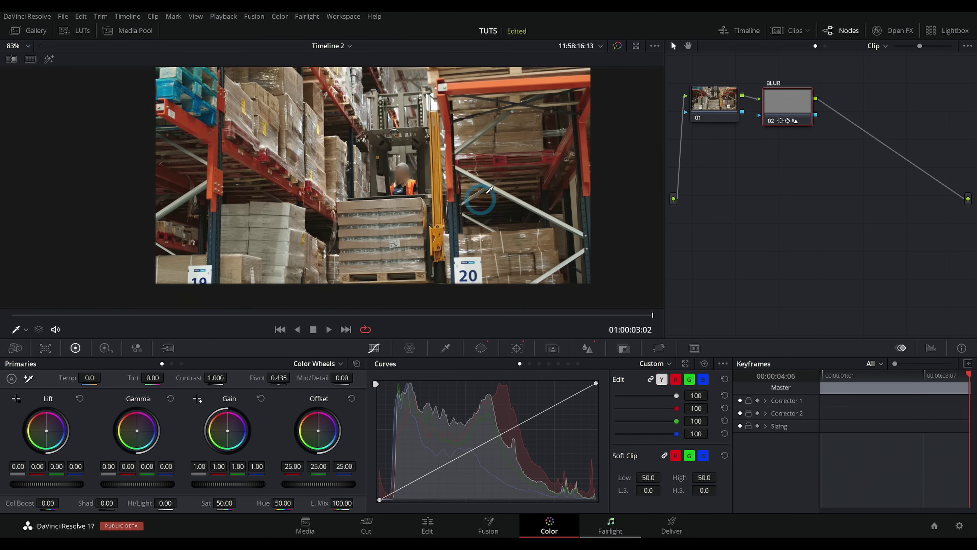
scroll(481, 202, up, 1)
drag(630, 315, 302, 307)
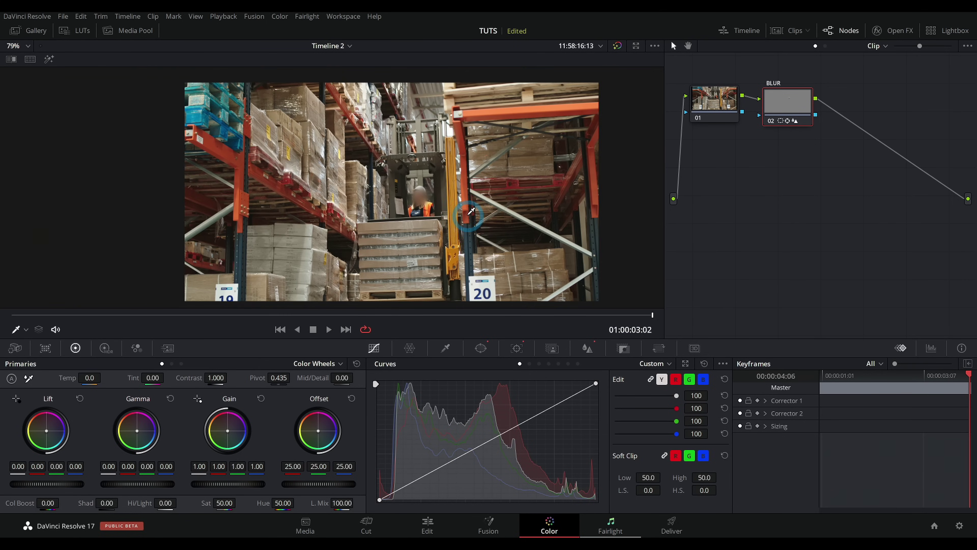
drag(23, 315, 443, 320)
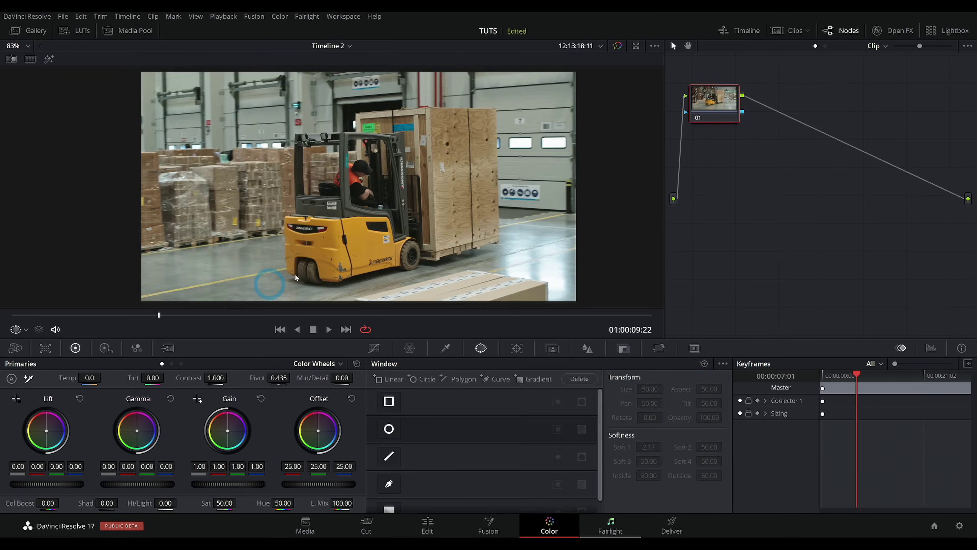
scroll(265, 279, up, 2)
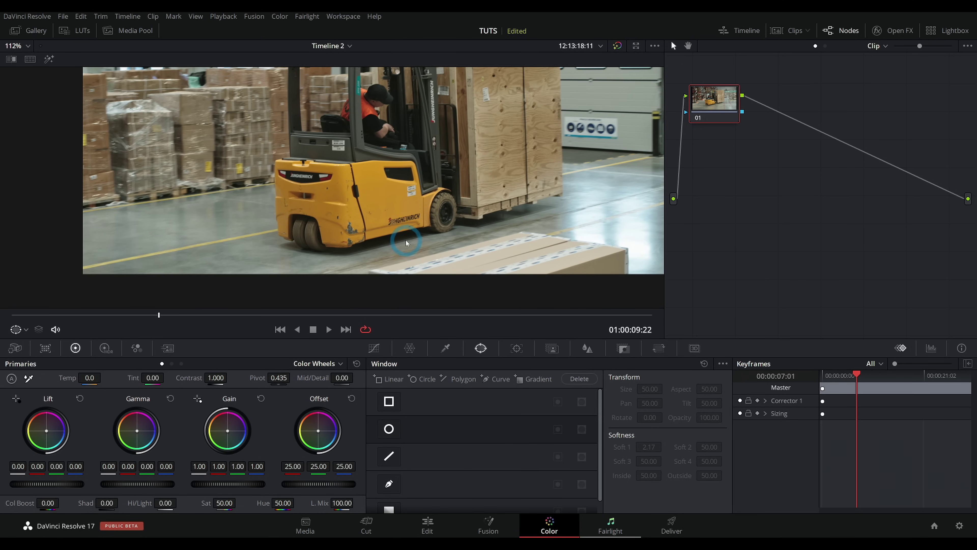
scroll(406, 243, up, 2)
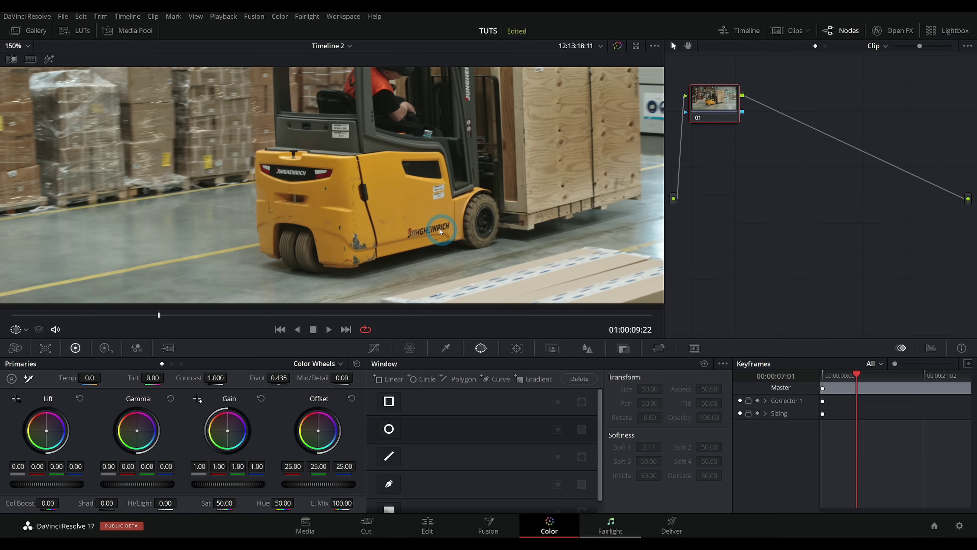
scroll(427, 222, down, 2)
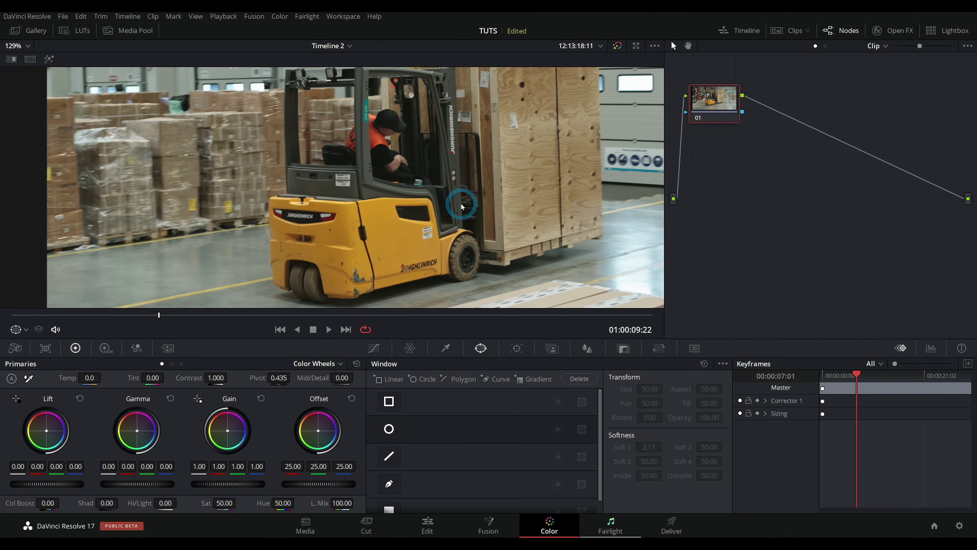
scroll(462, 207, down, 1)
drag(476, 194, 481, 199)
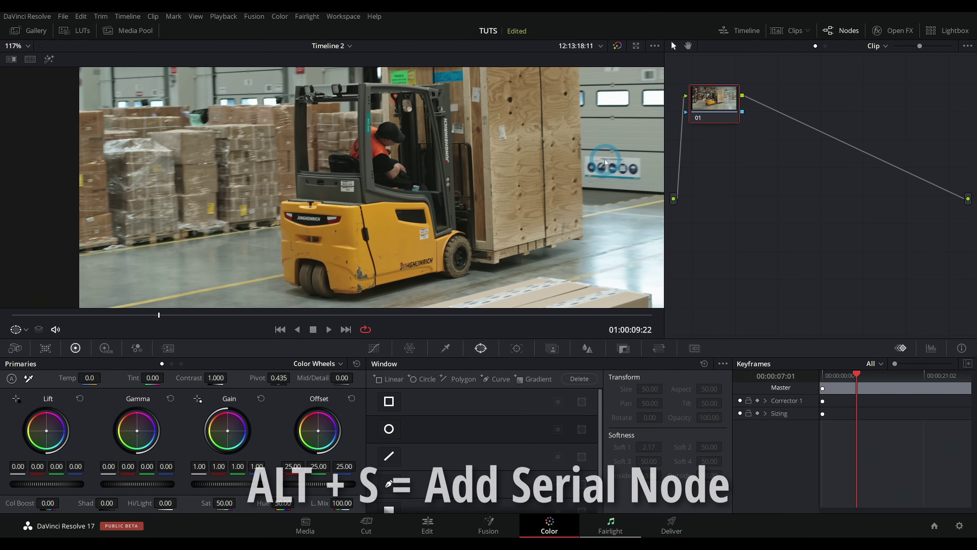
key(alt+s)
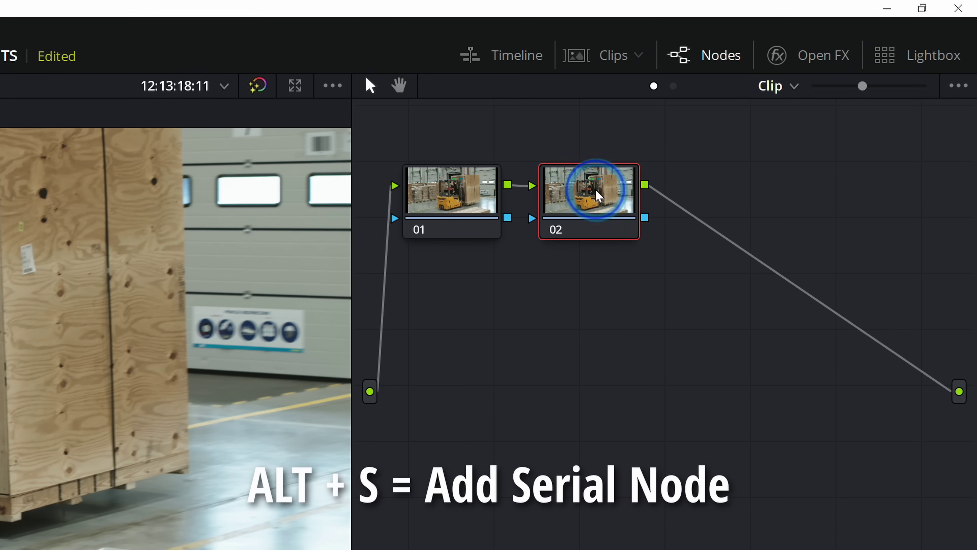
Step: Start labelling node 02 and bring up the rear-view forklift shot, zoomed on its back
right_click(786, 99)
click(650, 232)
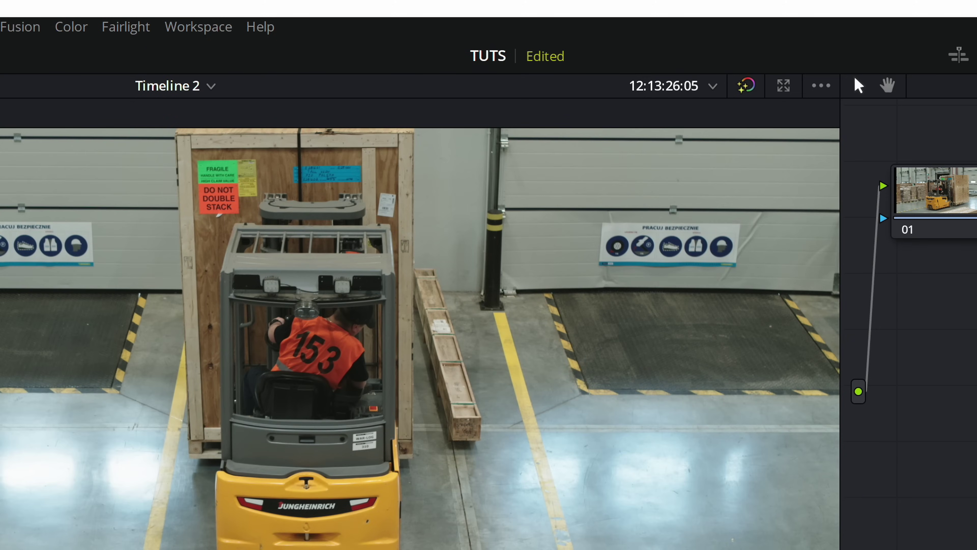
click(302, 520)
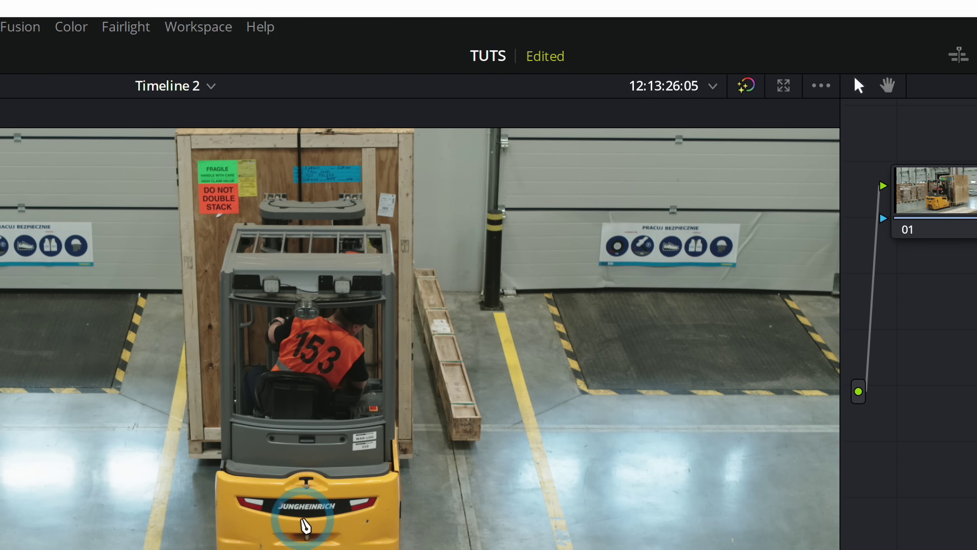
scroll(467, 450, up, 1)
drag(469, 448, 510, 373)
scroll(458, 435, up, 1)
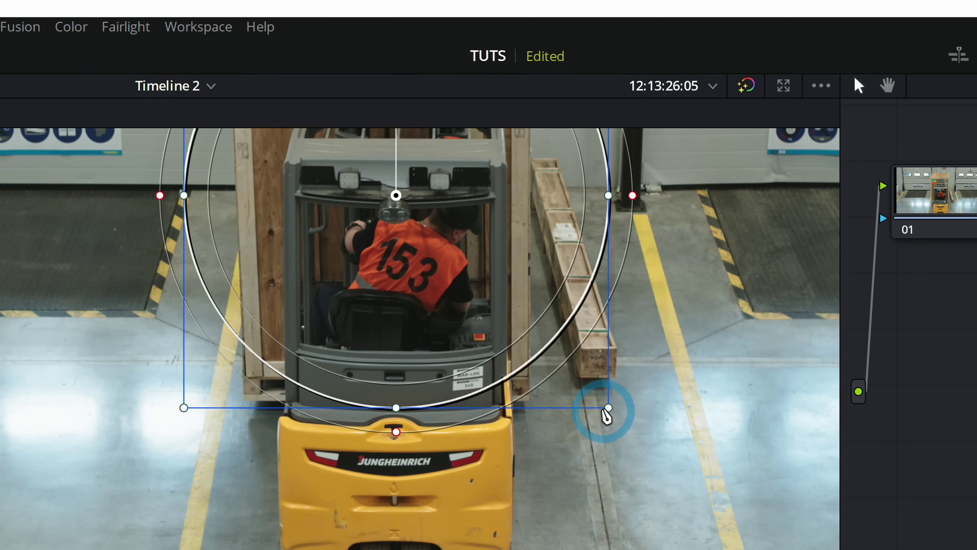
Step: Shape the circle into a flat, tight ellipse over the rear logo and track it forward
drag(605, 413, 479, 260)
drag(435, 199, 447, 332)
drag(406, 434, 404, 376)
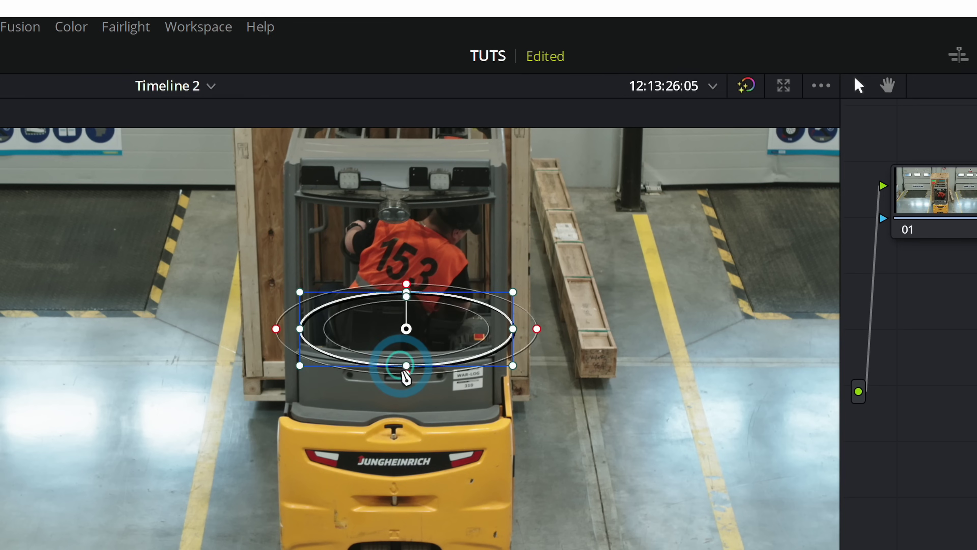
drag(536, 329, 527, 329)
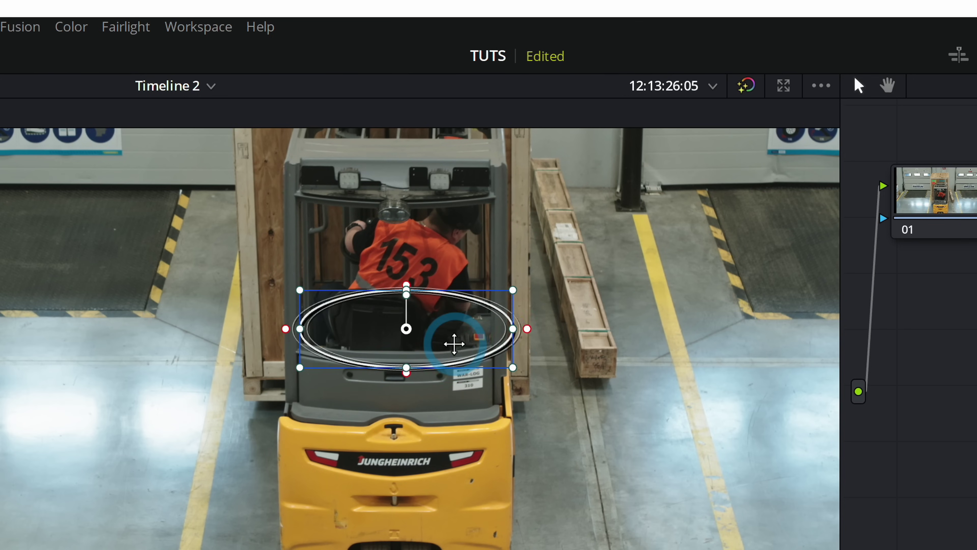
drag(454, 344, 447, 481)
drag(505, 505, 446, 484)
drag(398, 484, 414, 460)
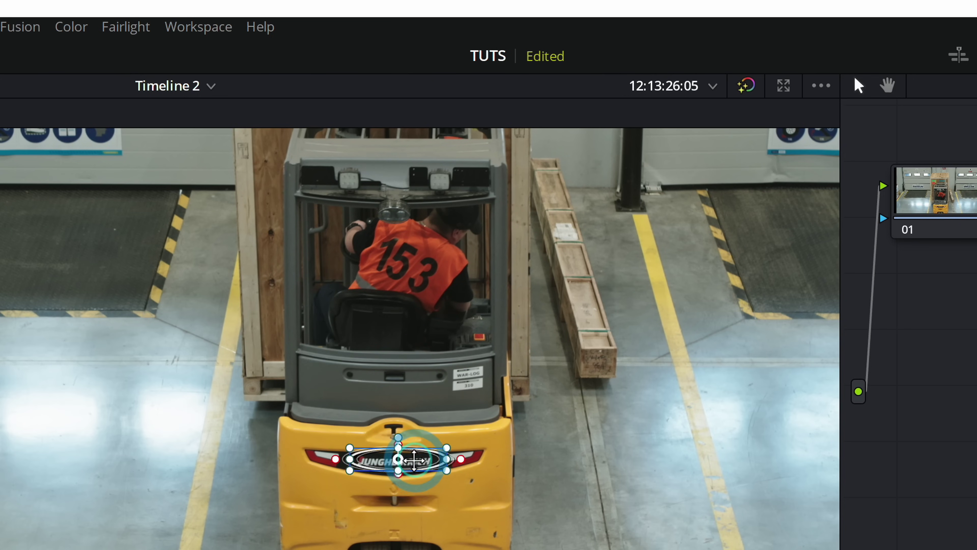
key(ctrl+t)
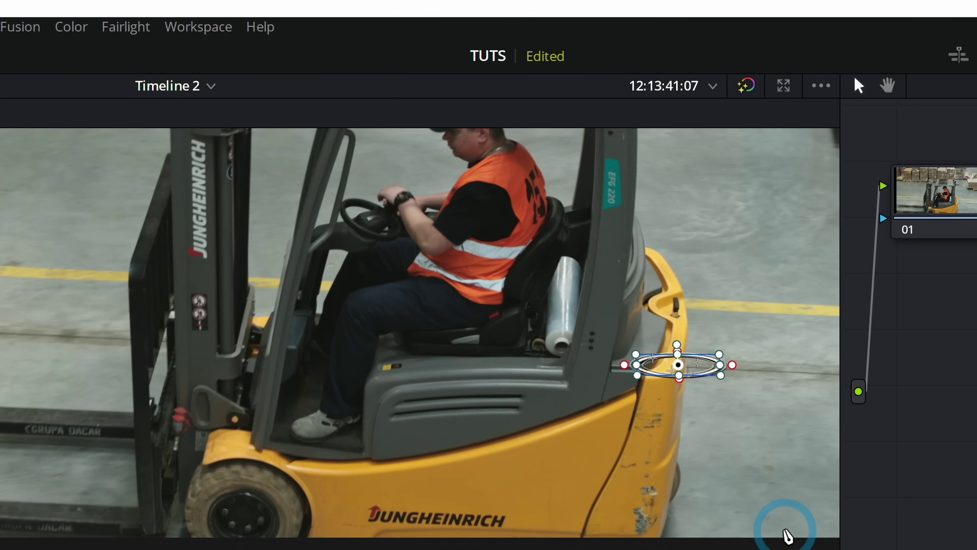
Step: Return to 26:14, enlarge the ellipse window over the forklift's rear logo, and track it forward
drag(788, 549, 512, 549)
scroll(538, 454, up, 1)
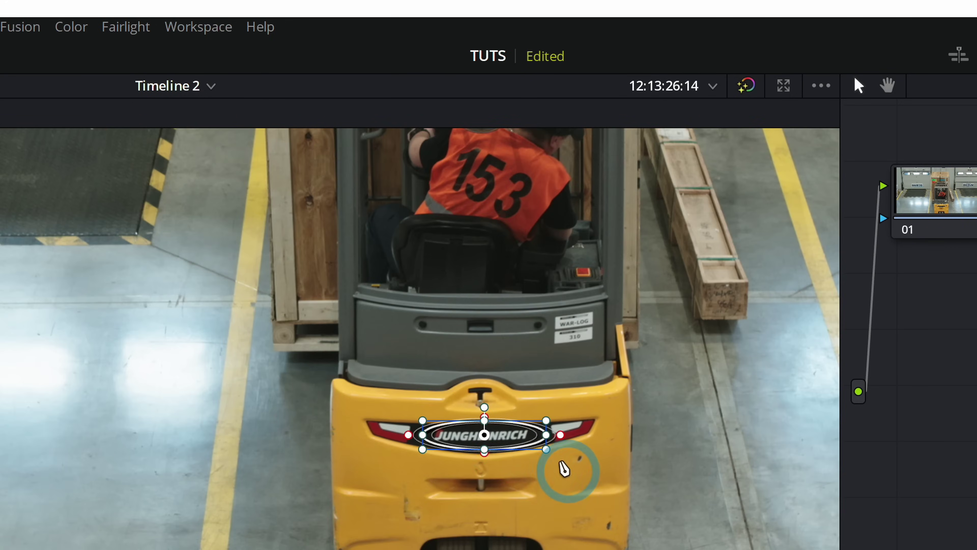
drag(562, 467, 454, 364)
scroll(461, 362, up, 2)
drag(583, 327, 598, 358)
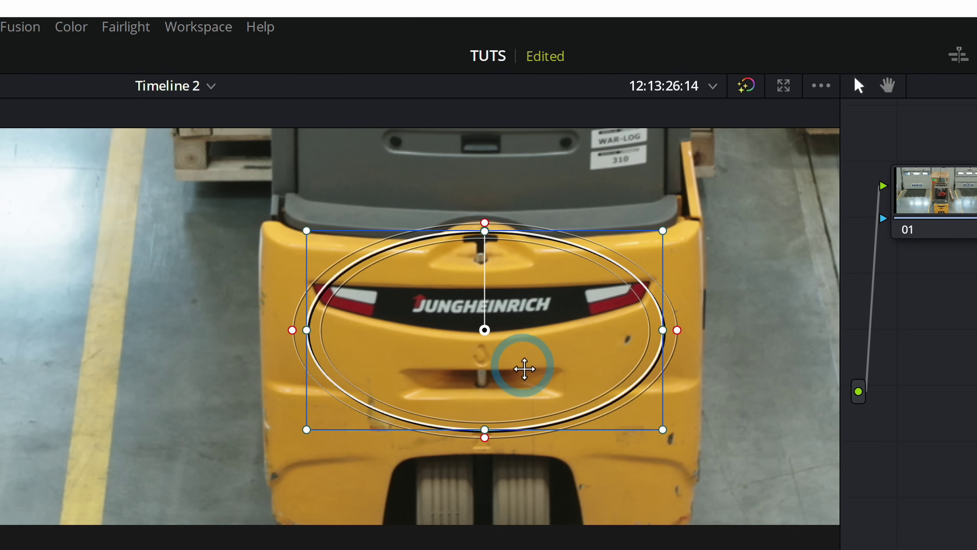
key(ctrl+t)
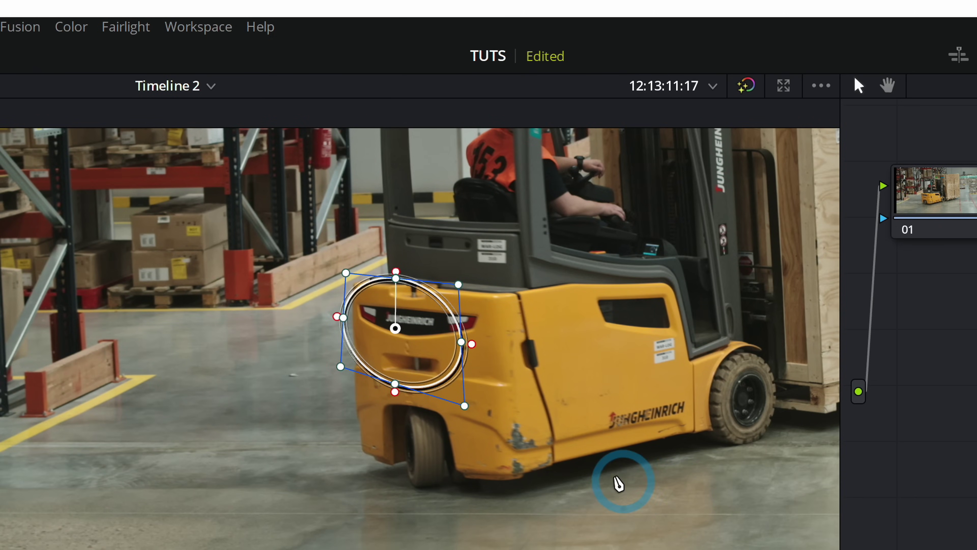
scroll(573, 365, up, 2)
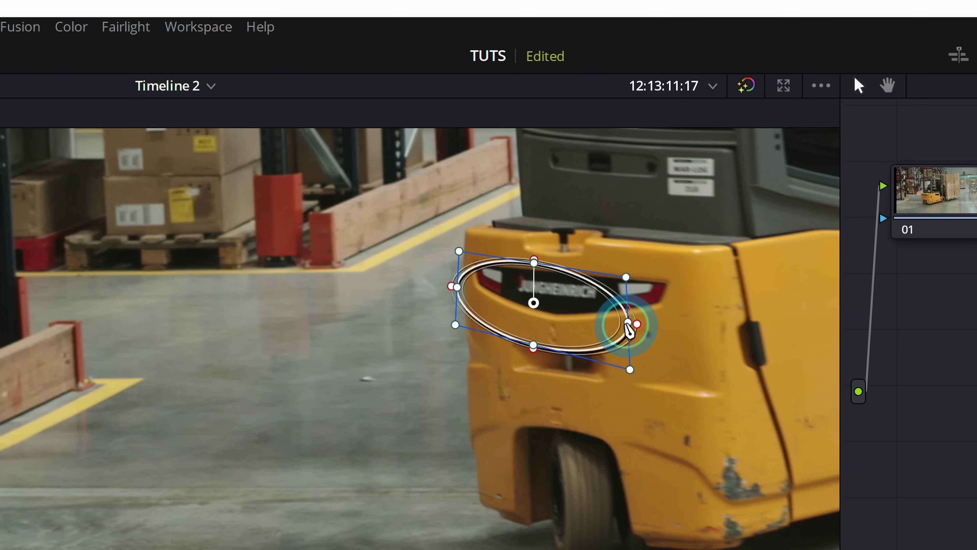
Step: Flatten the ellipse to fit the rear logo and track it forward through the clip
drag(557, 331, 563, 326)
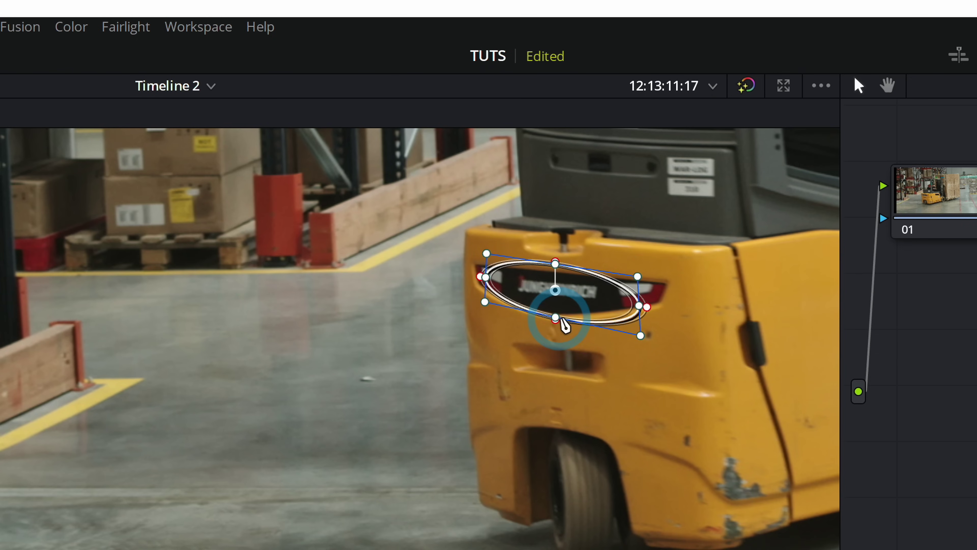
key(shift+Right)
key(ctrl+t)
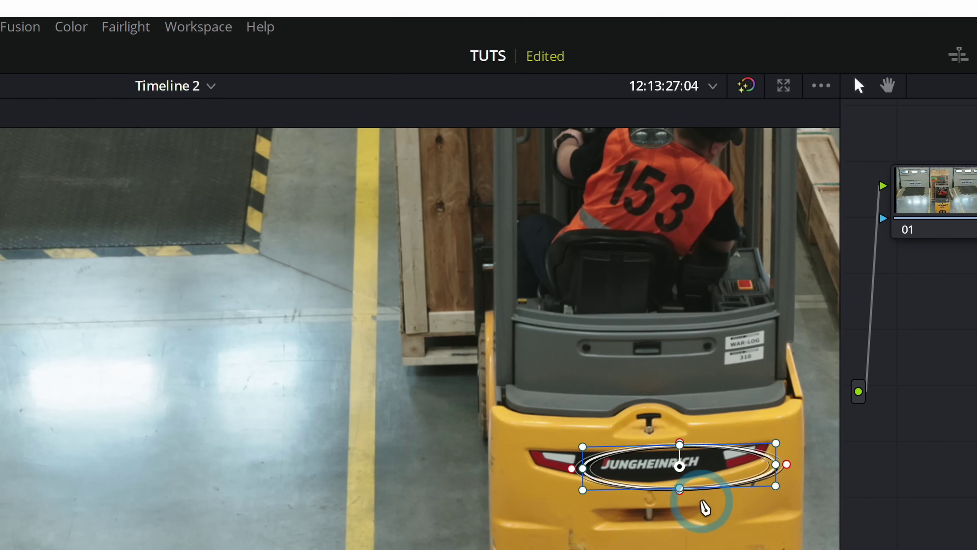
Step: Centre the ellipse window over the JUNGHEINRICH rear logo
drag(516, 450, 331, 373)
scroll(634, 476, up, 2)
drag(522, 444, 396, 413)
drag(534, 433, 545, 406)
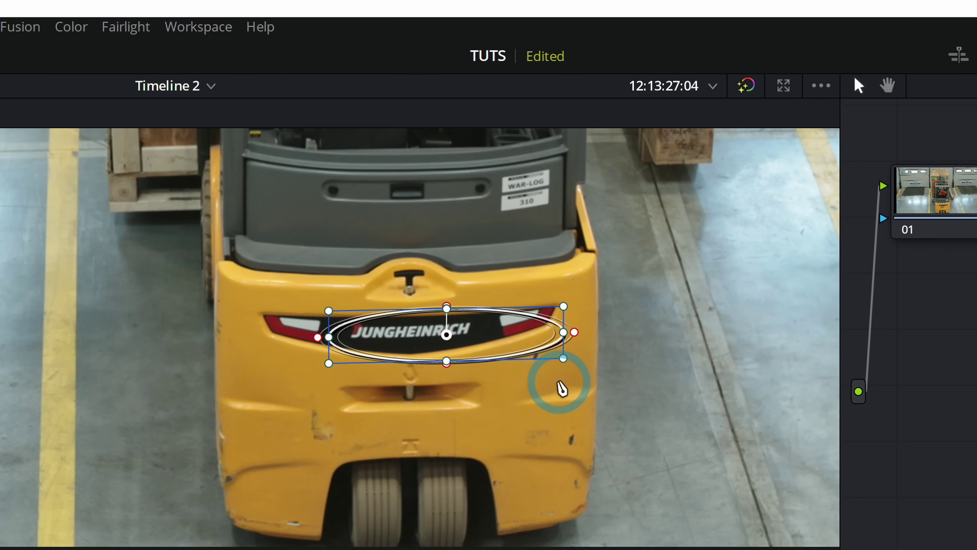
drag(490, 349, 456, 347)
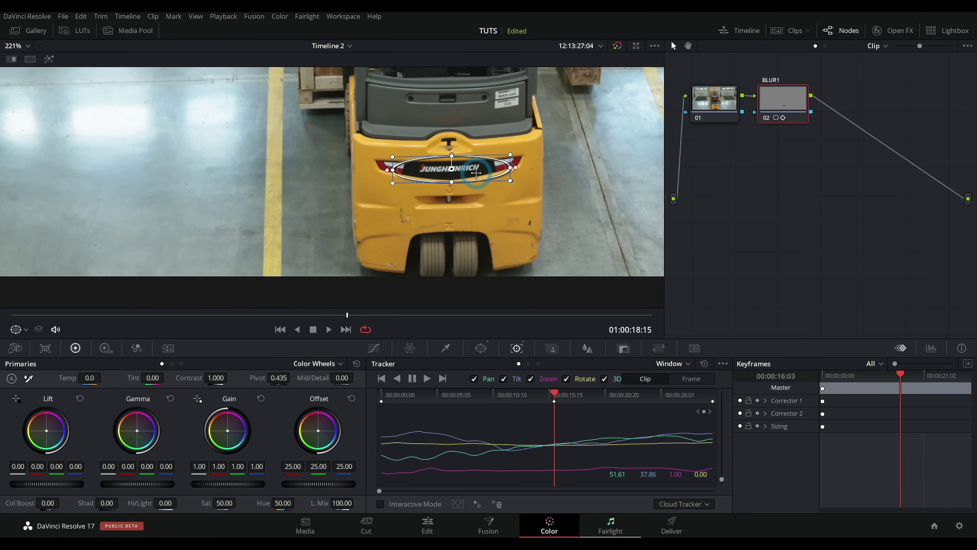
Step: Raise the blur radius to hide the rear logo, then nudge the window in Frame mode
click(592, 351)
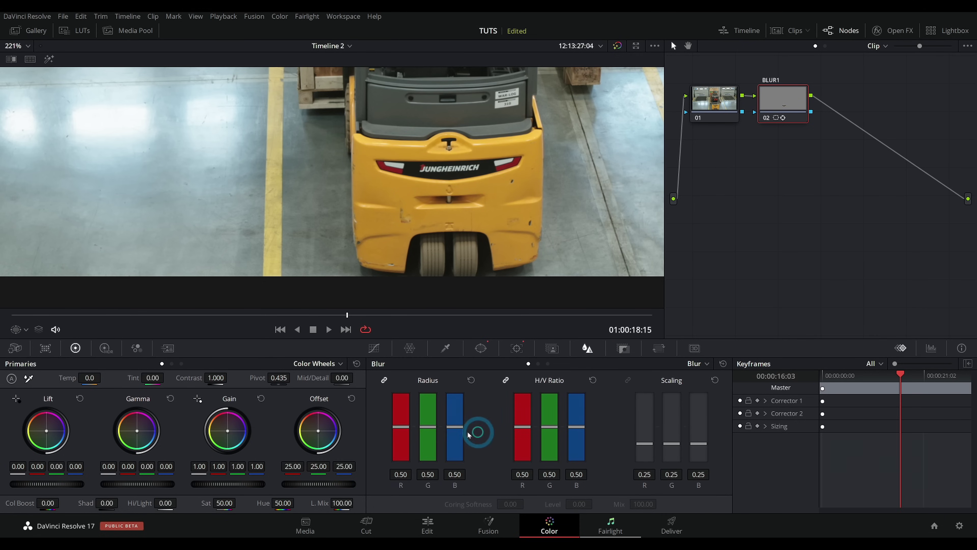
drag(428, 426, 427, 408)
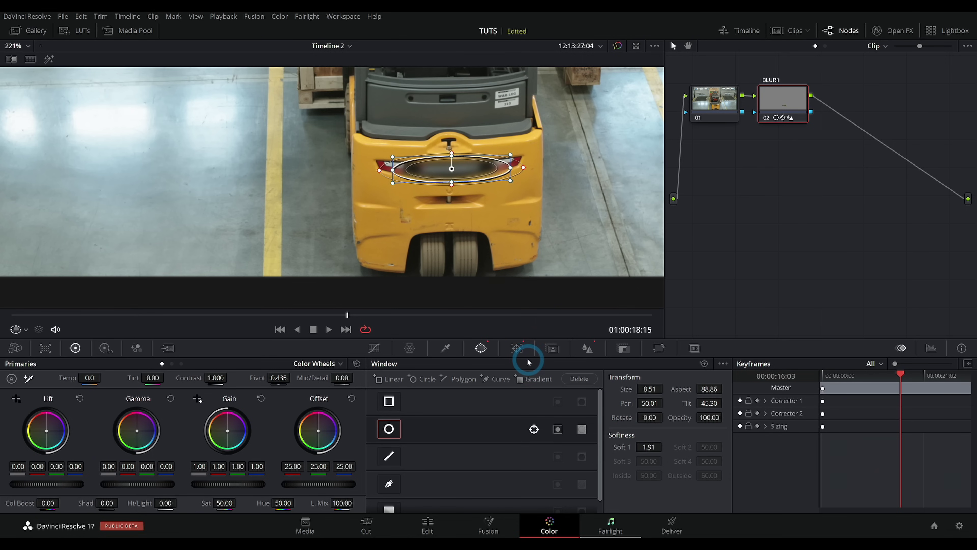
click(517, 347)
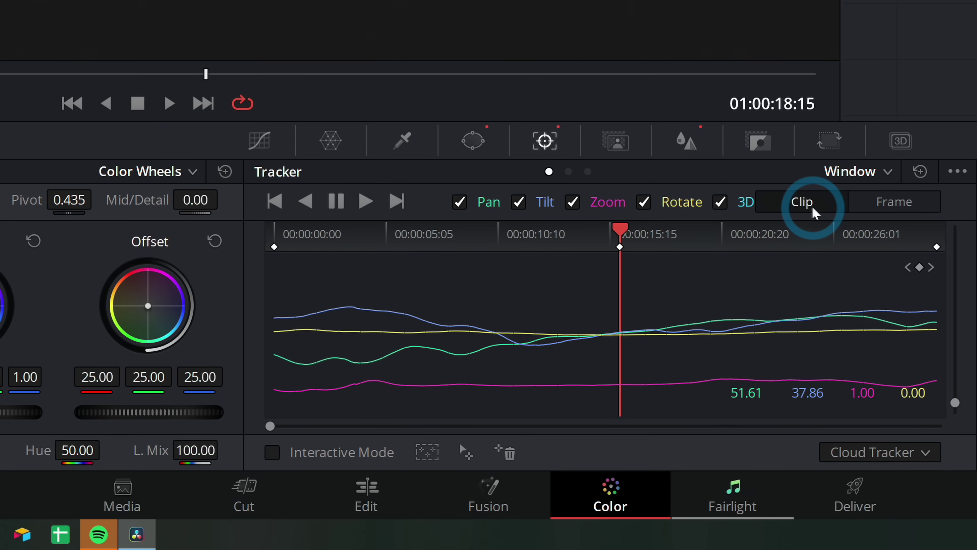
click(890, 210)
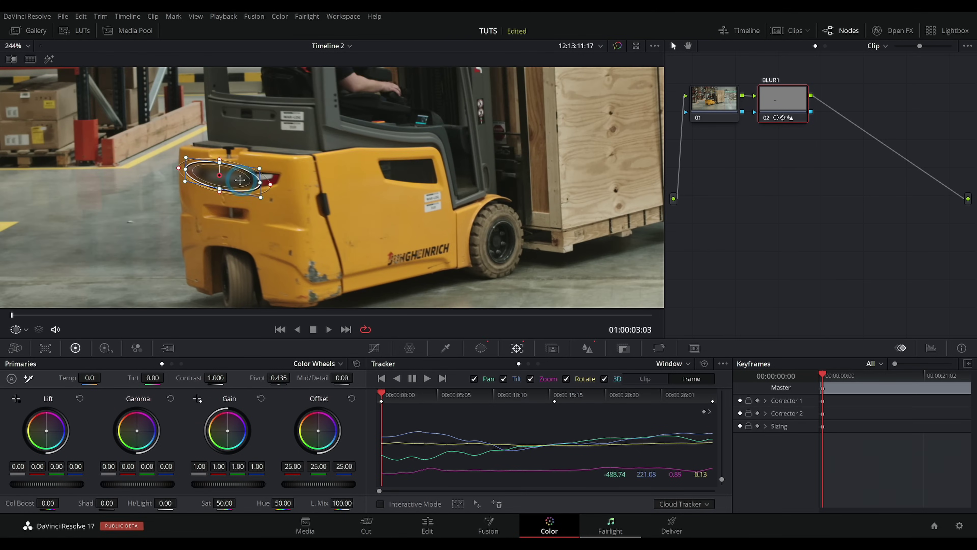
drag(239, 180, 238, 179)
Step: Correct the window's position onto the logo at the last frame and an earlier frame
drag(670, 399, 714, 398)
drag(438, 225, 222, 171)
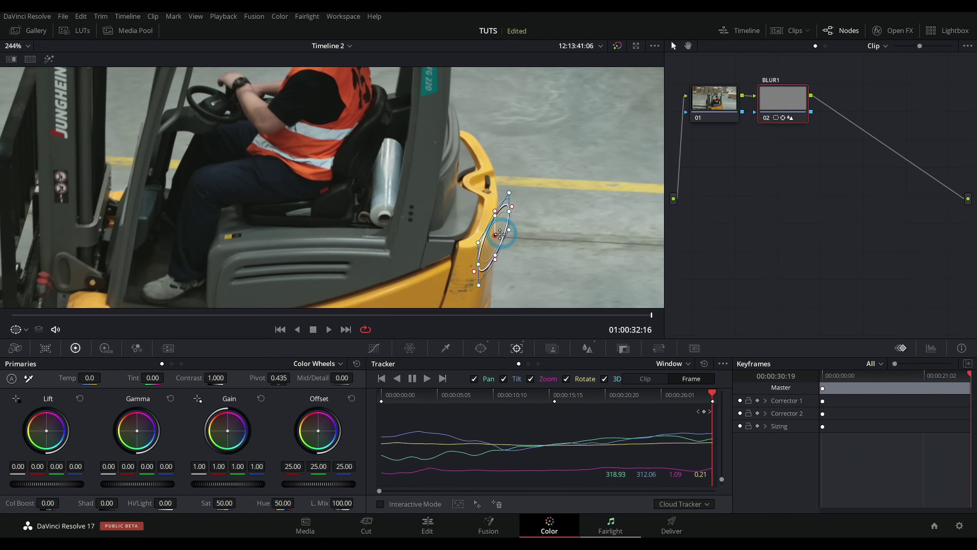
drag(494, 243, 494, 240)
drag(549, 266, 516, 236)
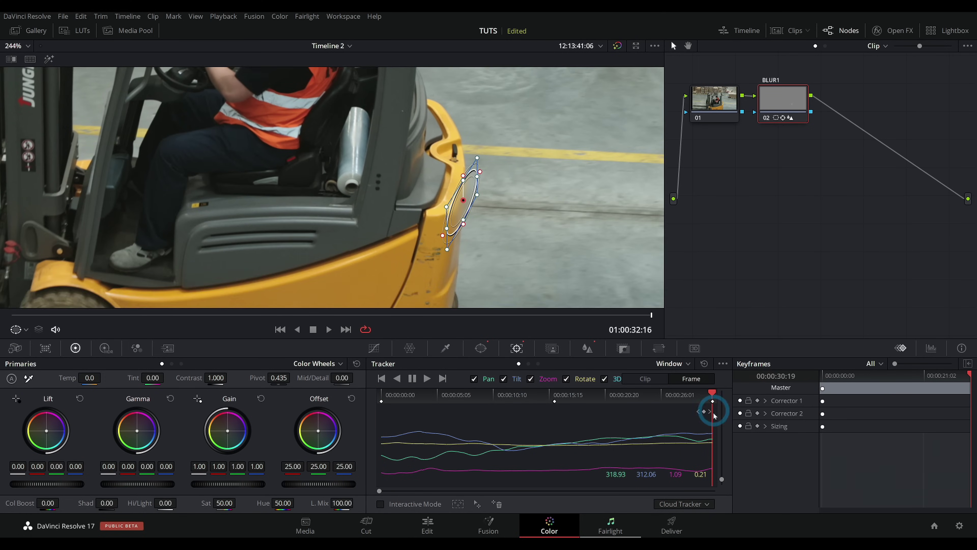
drag(674, 399, 632, 401)
drag(483, 184, 486, 181)
Step: Shift the window slightly left onto the logo at an early frame of the clip
drag(486, 400, 470, 393)
drag(347, 225, 558, 233)
drag(290, 220, 526, 242)
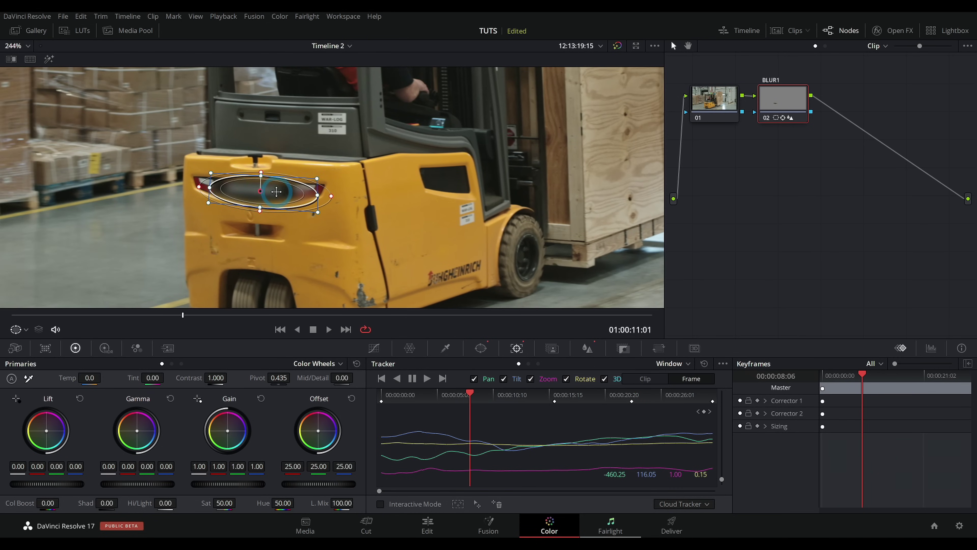
drag(276, 192, 267, 190)
Step: Check the window's placement at frames partway through and near the end of the clip
drag(482, 393, 426, 399)
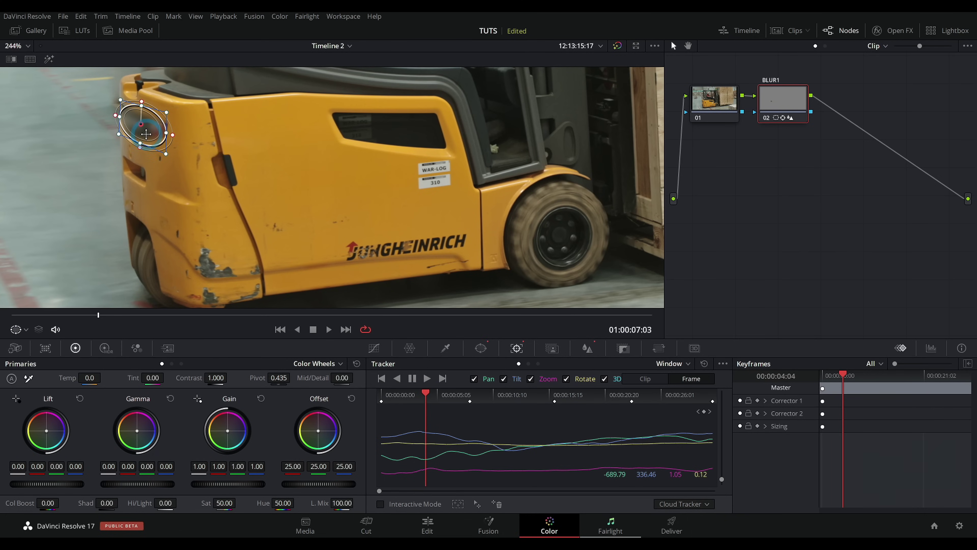
click(516, 396)
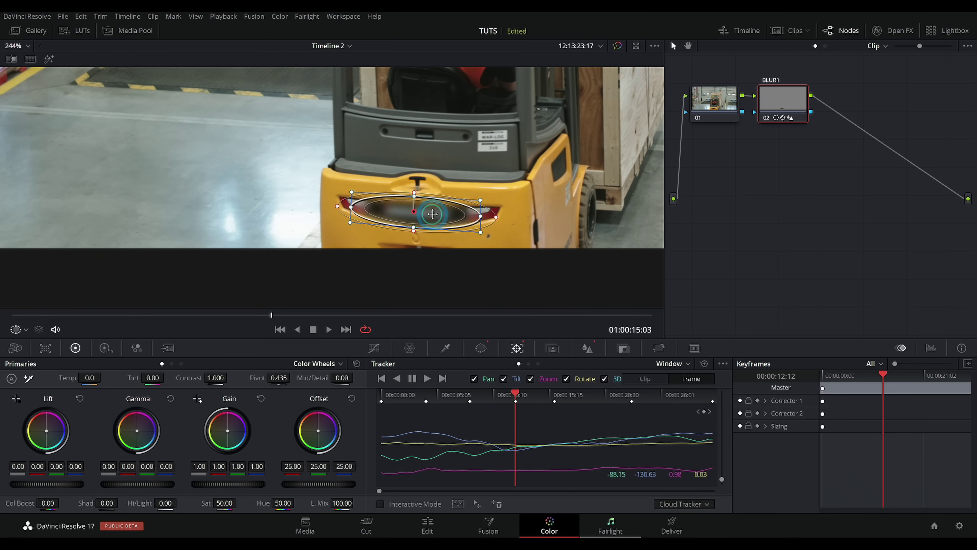
click(595, 395)
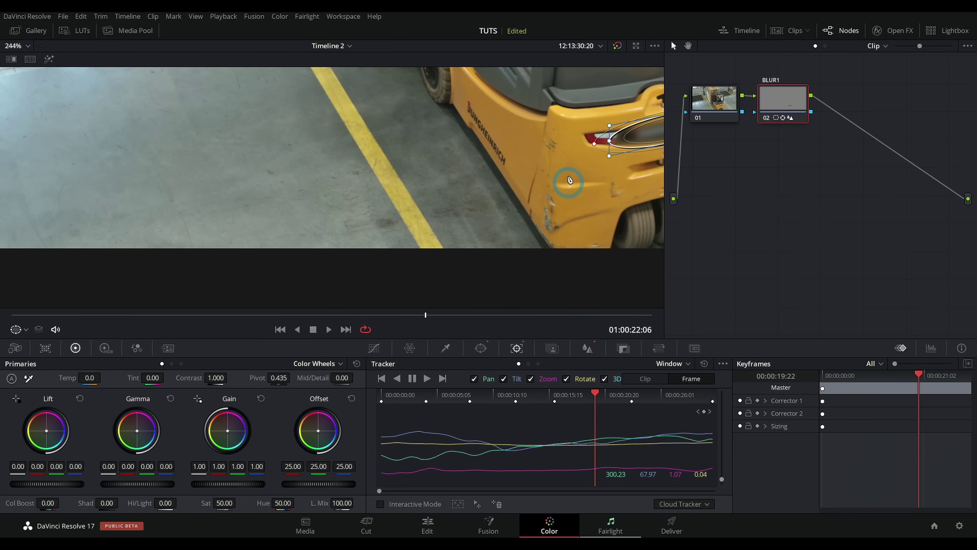
drag(567, 185, 338, 157)
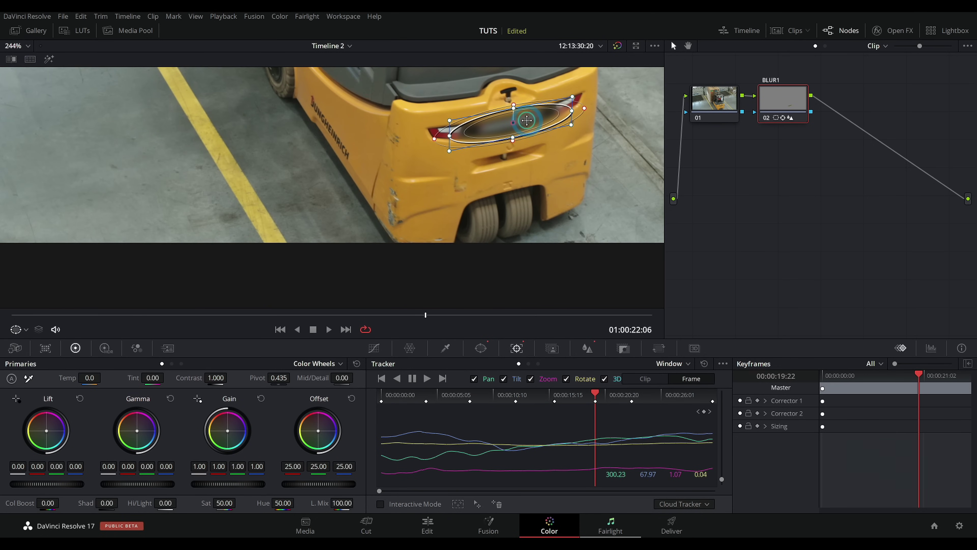
click(667, 396)
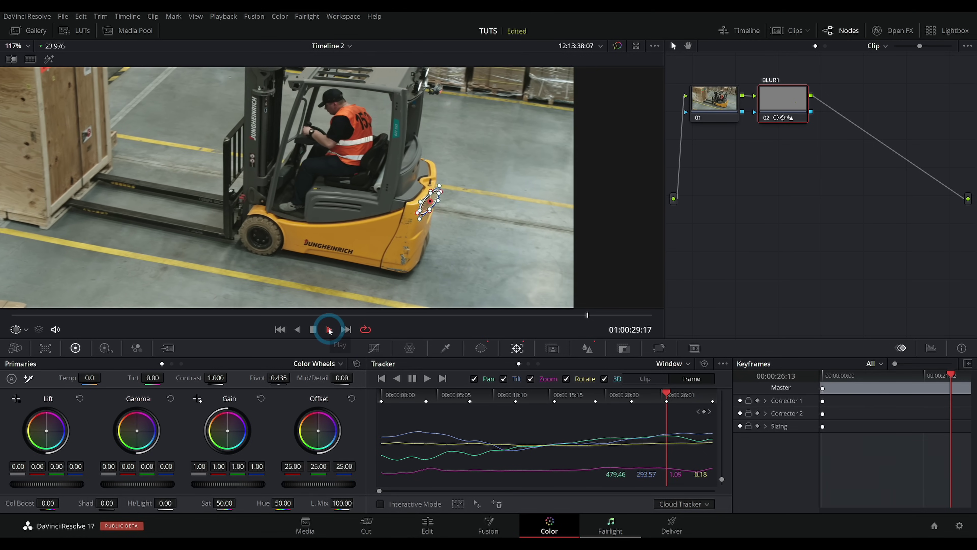
Step: Play back the clip to review the tracked blur, then add serial node 03 after BLUR1
click(375, 347)
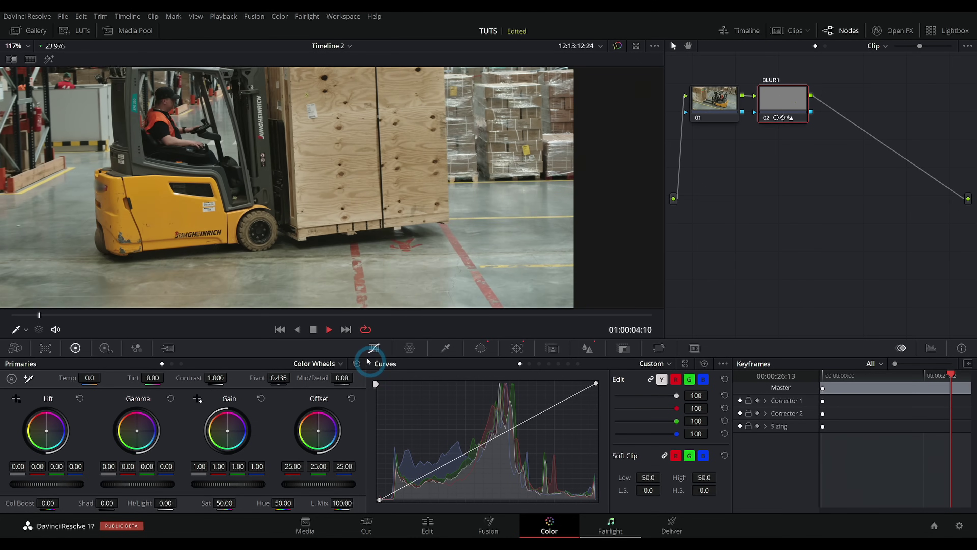
click(312, 329)
click(517, 348)
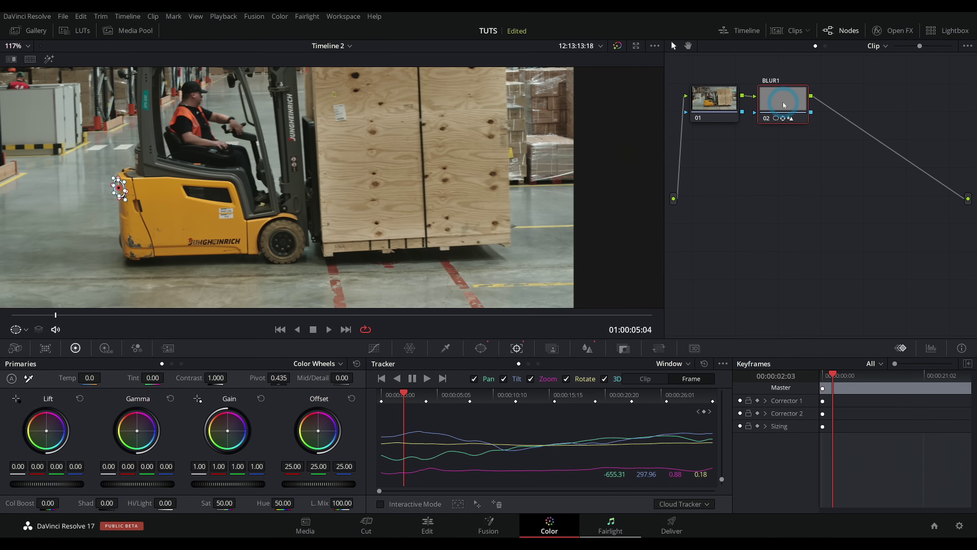
key(alt+s)
Step: Label the new node BLUR2
right_click(849, 101)
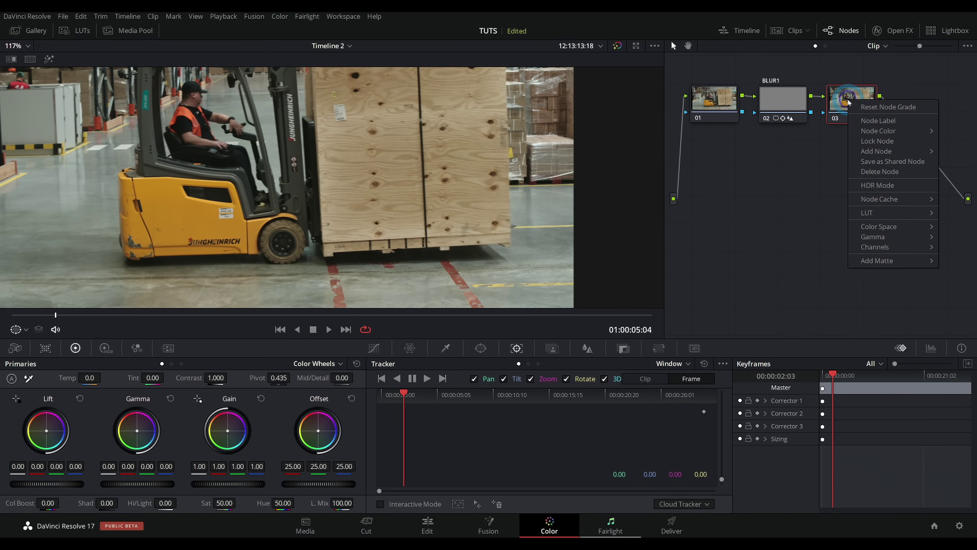
click(868, 122)
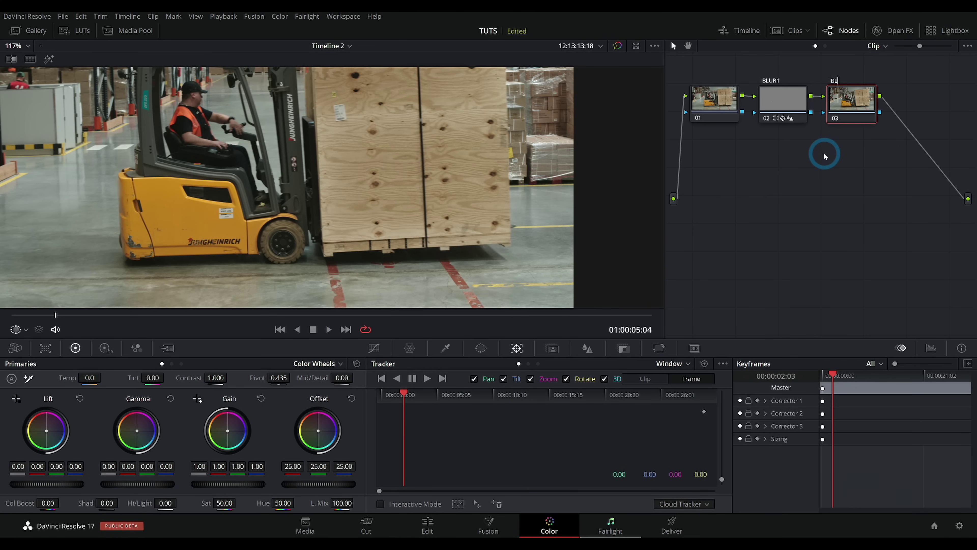
text(BLUR2)
key(Return)
Step: Add a circle window and shrink and flatten it over the side JUNGHEINRICH logo
drag(193, 235, 290, 225)
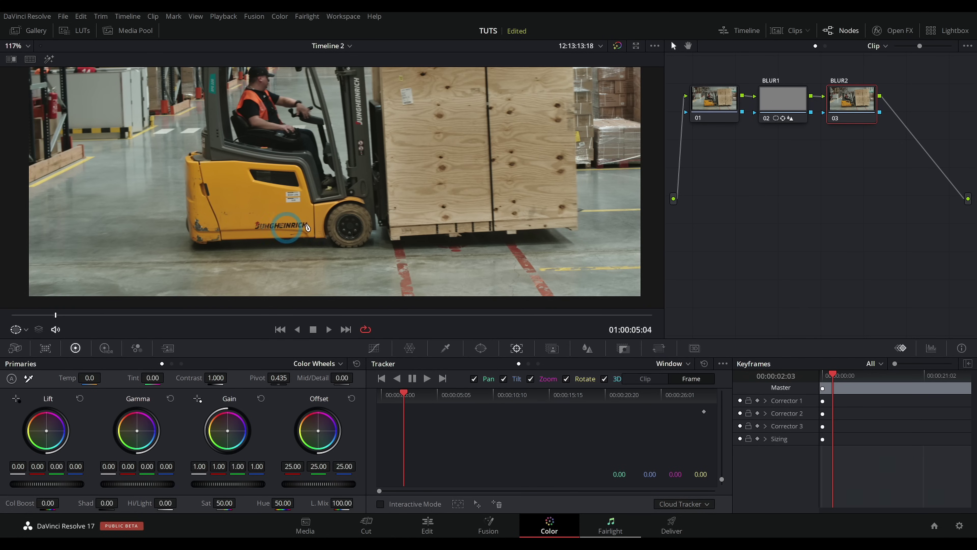
click(483, 352)
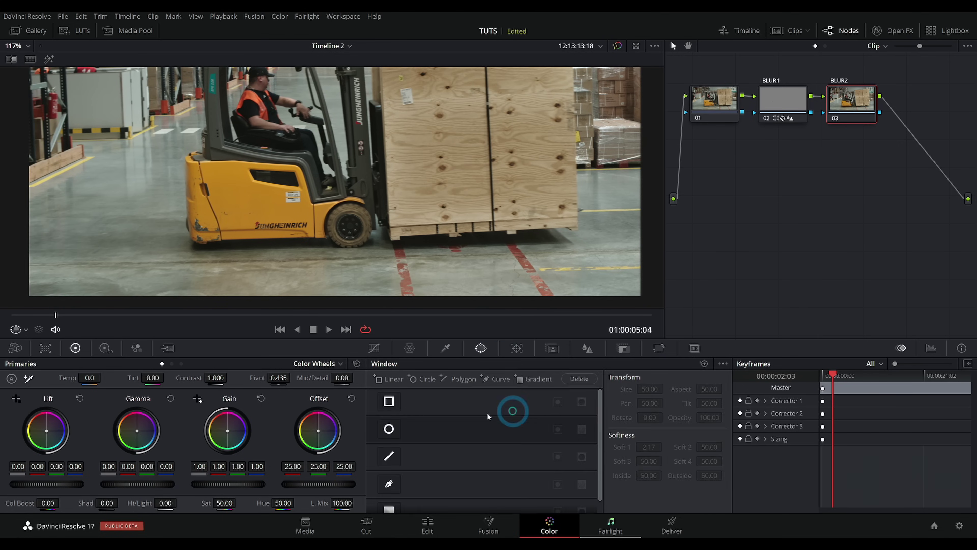
click(389, 428)
drag(425, 225, 372, 172)
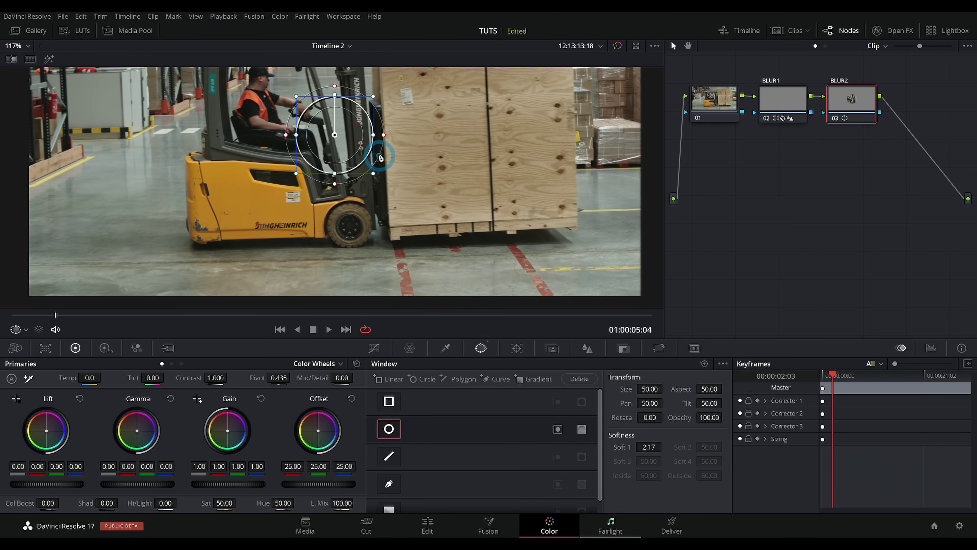
scroll(277, 268, up, 5)
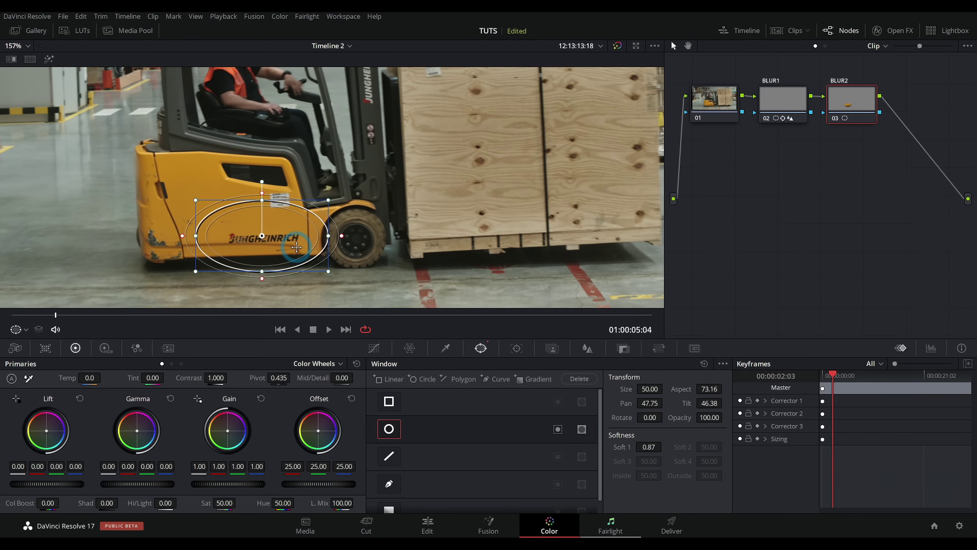
drag(277, 268, 340, 225)
scroll(339, 225, up, 3)
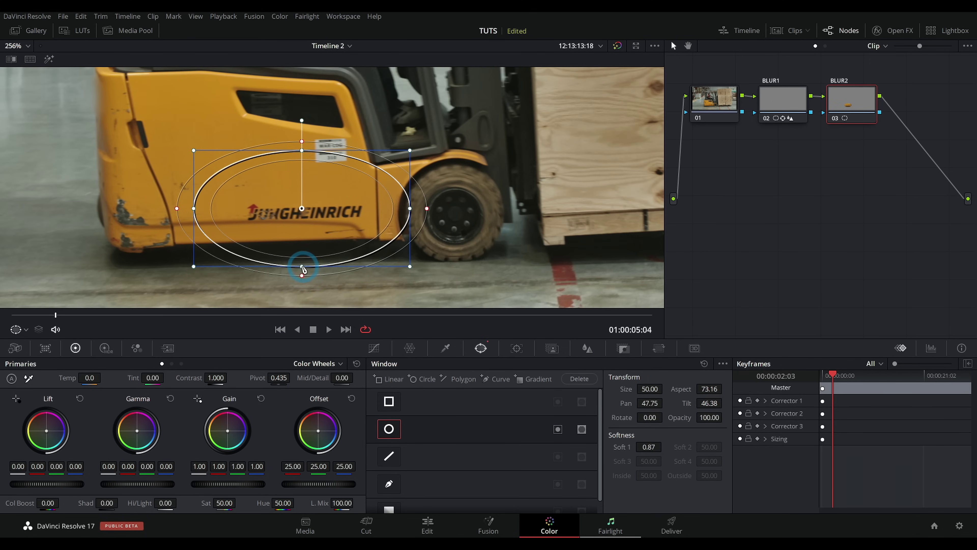
drag(302, 266, 288, 246)
Step: Track the BLUR2 window backward and forward, re-tracking forward from 13:15 where it drifted
key(alt+t)
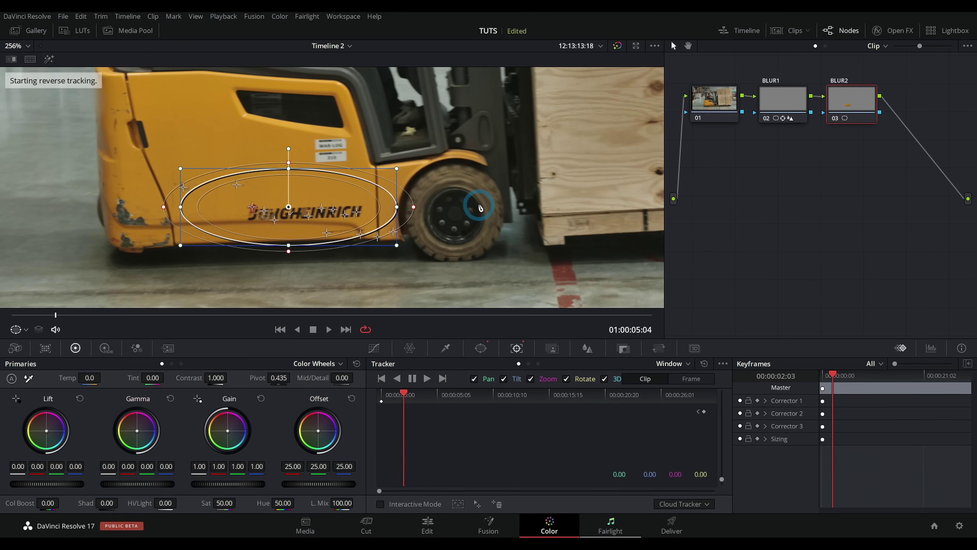
key(ctrl+t)
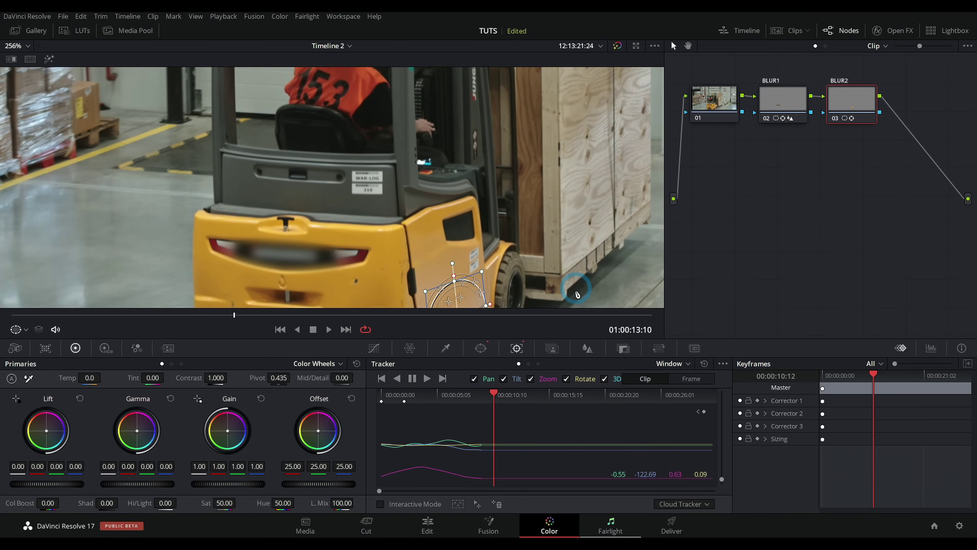
click(313, 330)
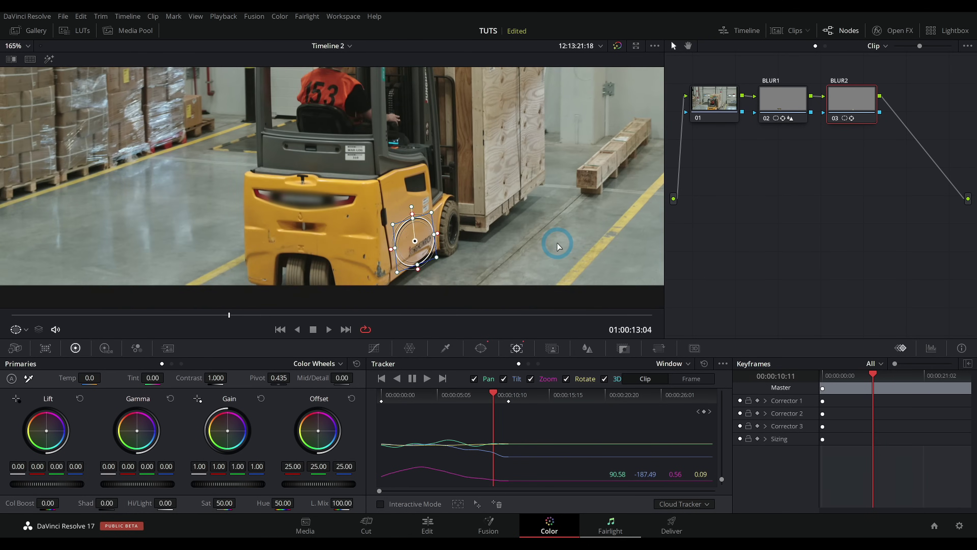
key(ctrl+t)
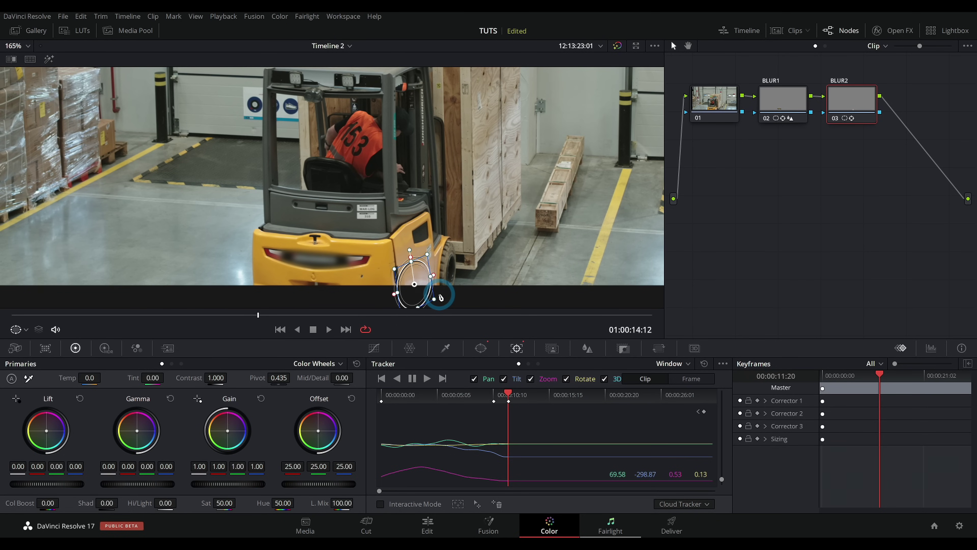
scroll(445, 294, up, 4)
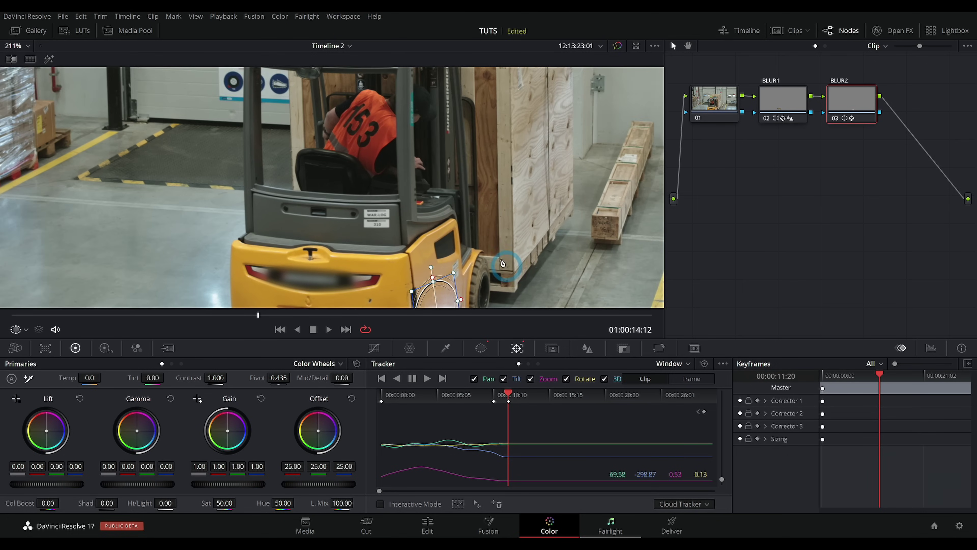
click(499, 397)
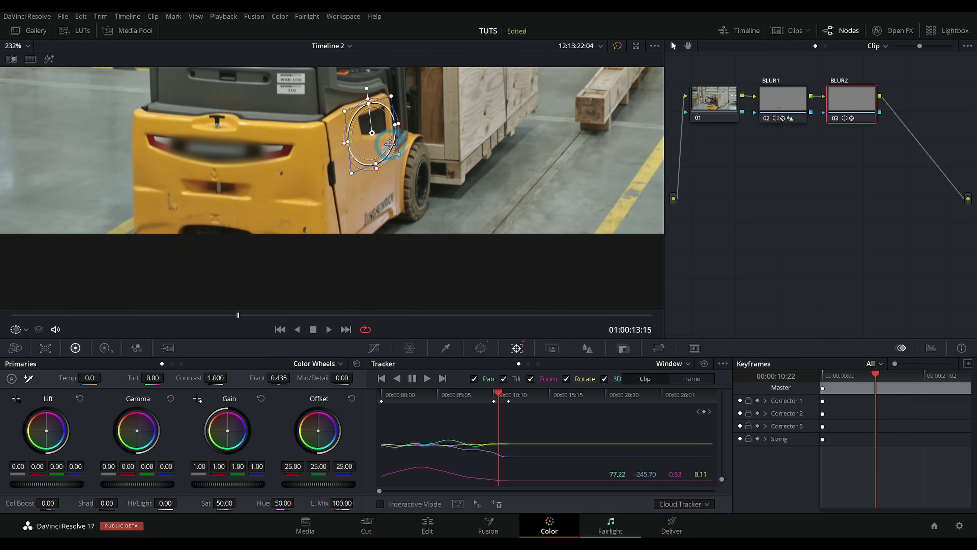
key(ctrl+t)
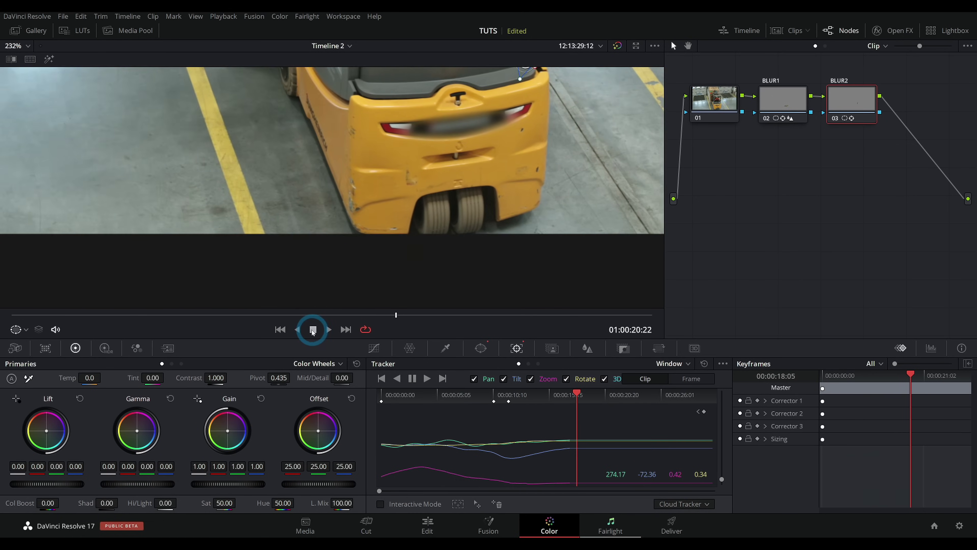
scroll(472, 158, down, 5)
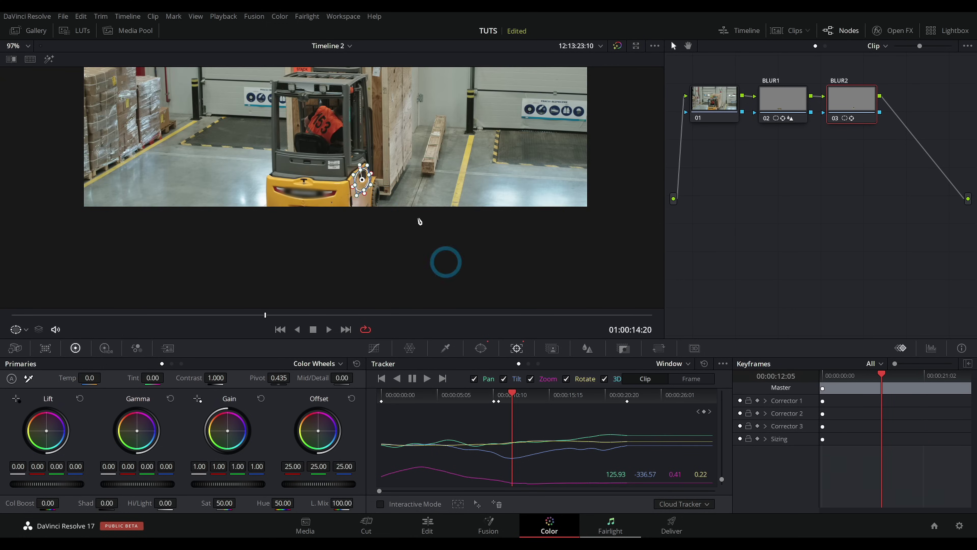
scroll(377, 123, up, 3)
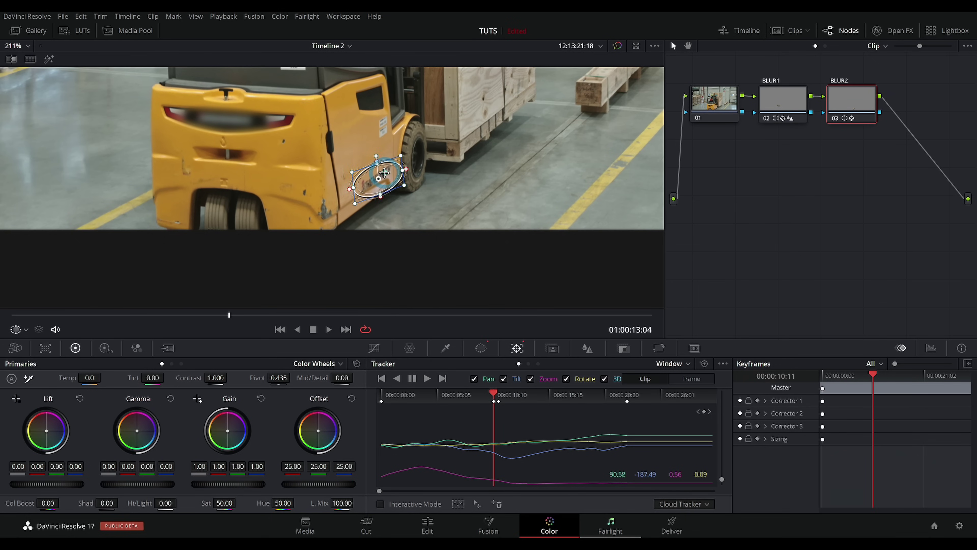
drag(493, 393, 409, 396)
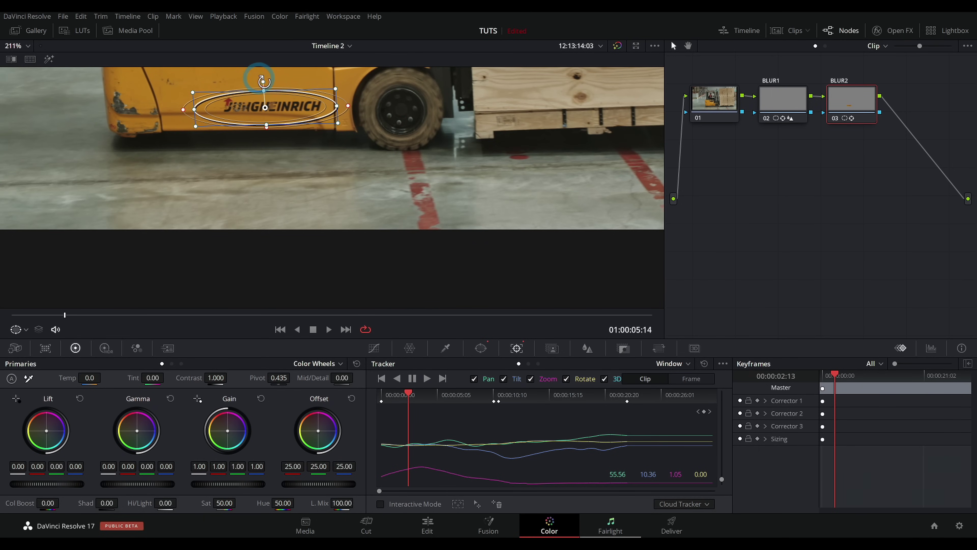
Step: Raise the BLUR2 blur radius to 0.81 and scrub later in the clip to check it
scroll(381, 194, up, 3)
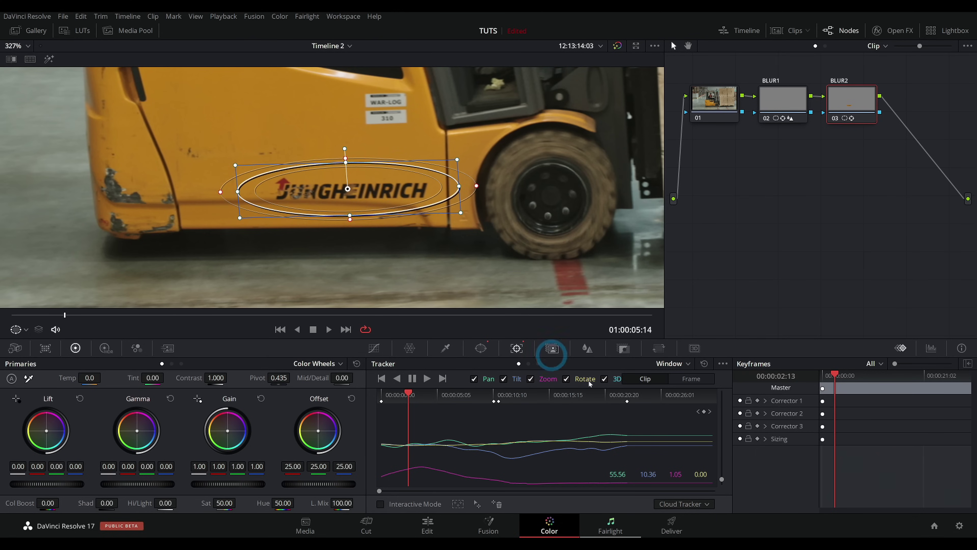
click(587, 348)
drag(427, 429, 430, 426)
drag(42, 313, 233, 333)
drag(513, 213, 436, 96)
drag(495, 240, 443, 143)
drag(238, 321, 525, 260)
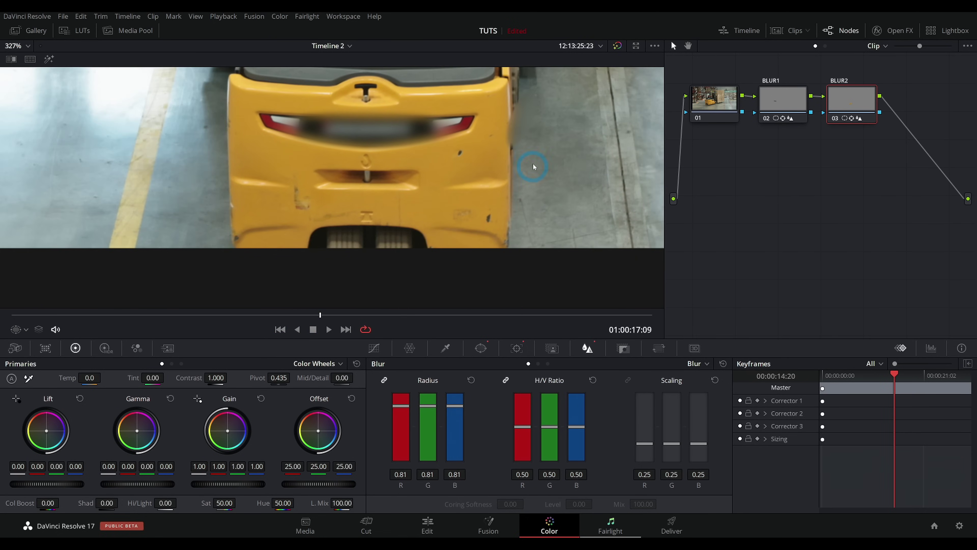
Step: Enable Corrector 3 auto-keyframing and keyframe key output gain at 1.000 on an earlier frame
drag(552, 164, 580, 218)
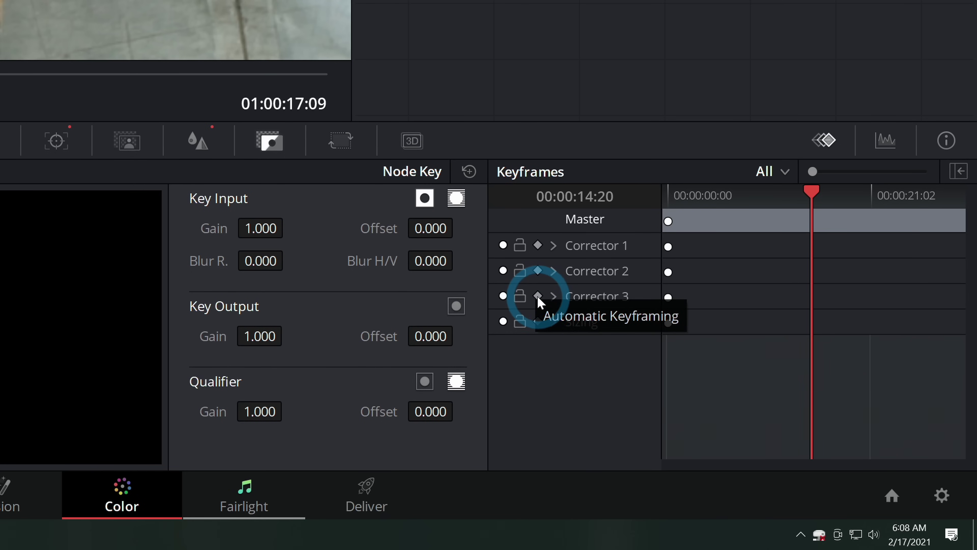
click(538, 297)
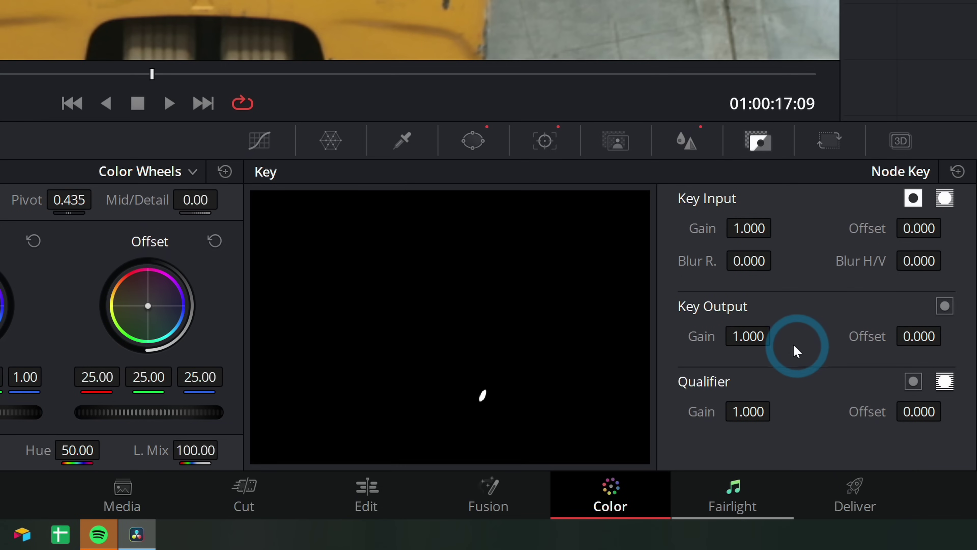
drag(757, 336, 774, 334)
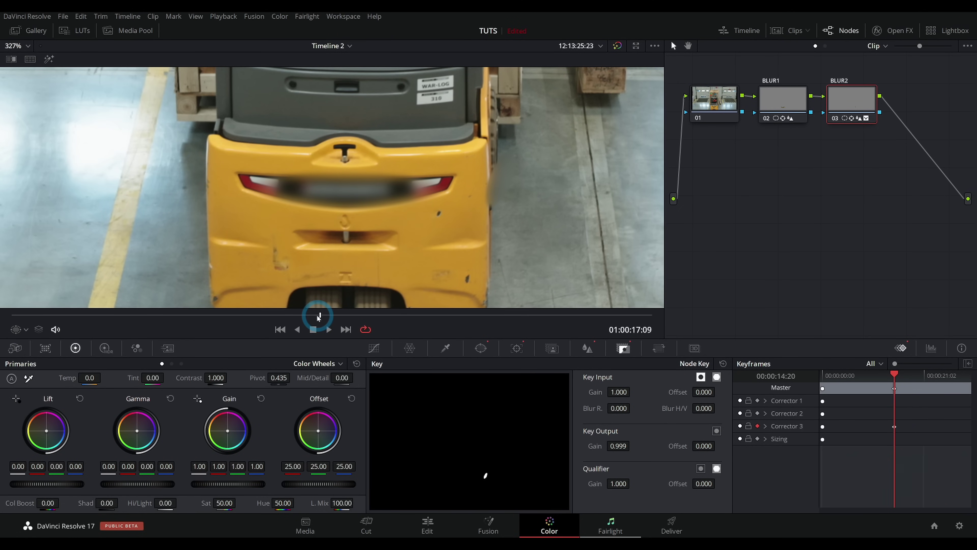
drag(319, 316, 273, 323)
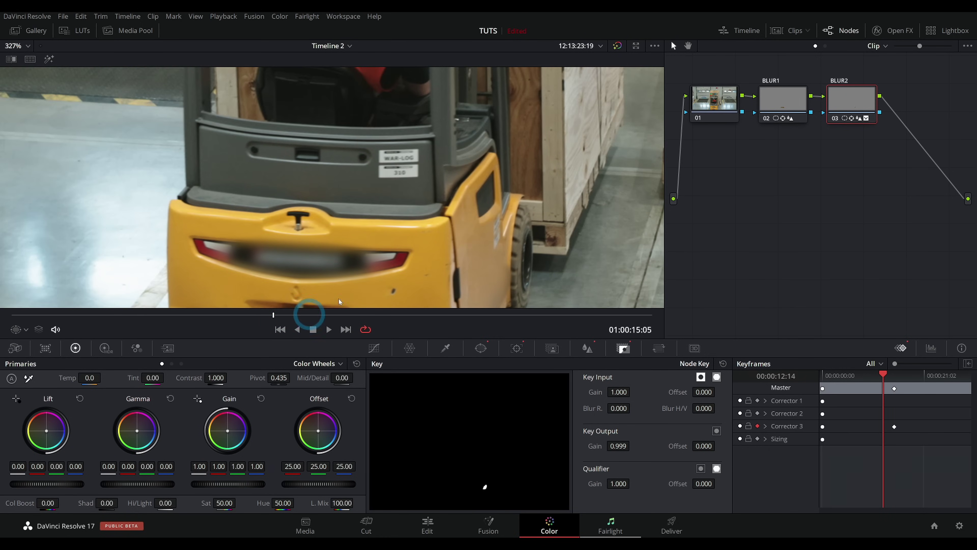
click(615, 445)
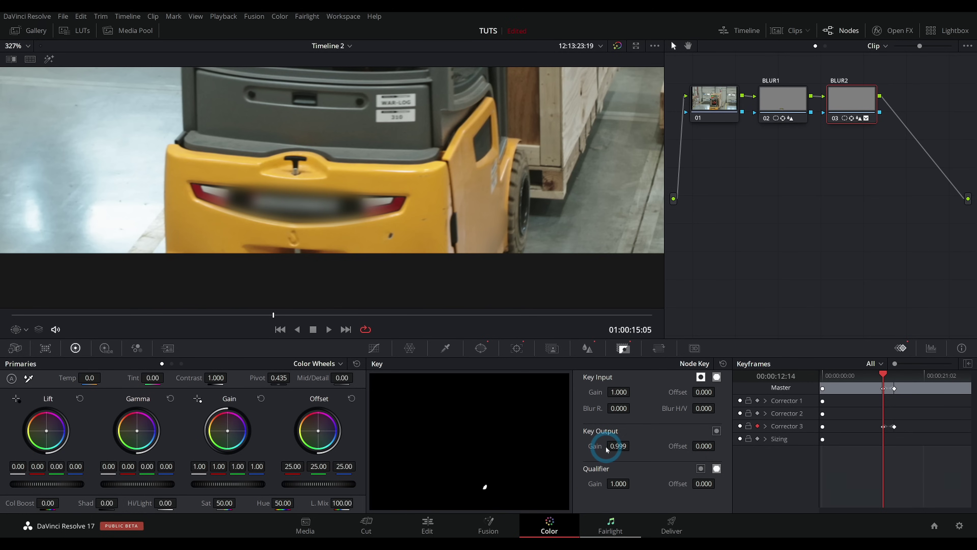
drag(597, 446, 622, 455)
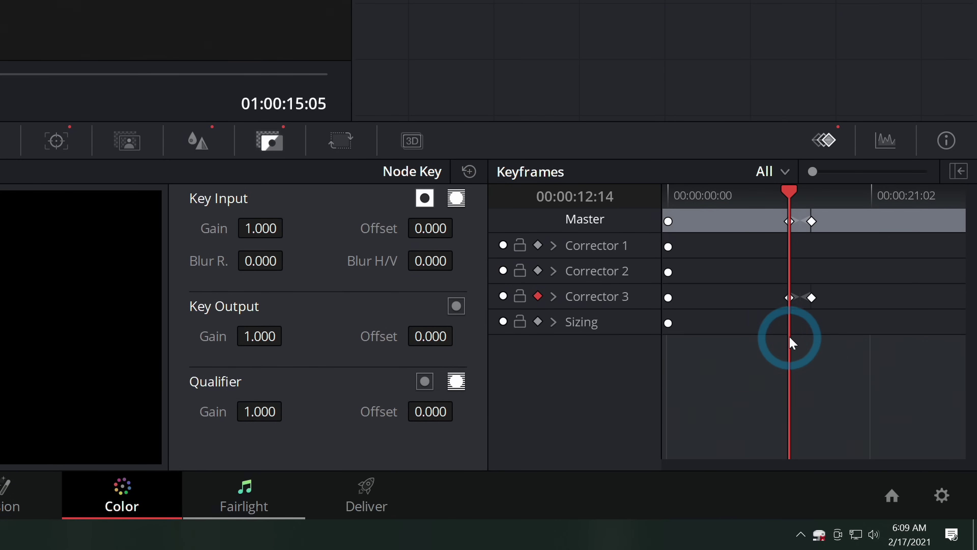
Step: Keyframe key output gain to 0.000 at 00:00:14:20 where the logo leaves view
mouse_move(809, 198)
mouse_down()
mouse_move(820, 194)
mouse_move(815, 211)
mouse_up()
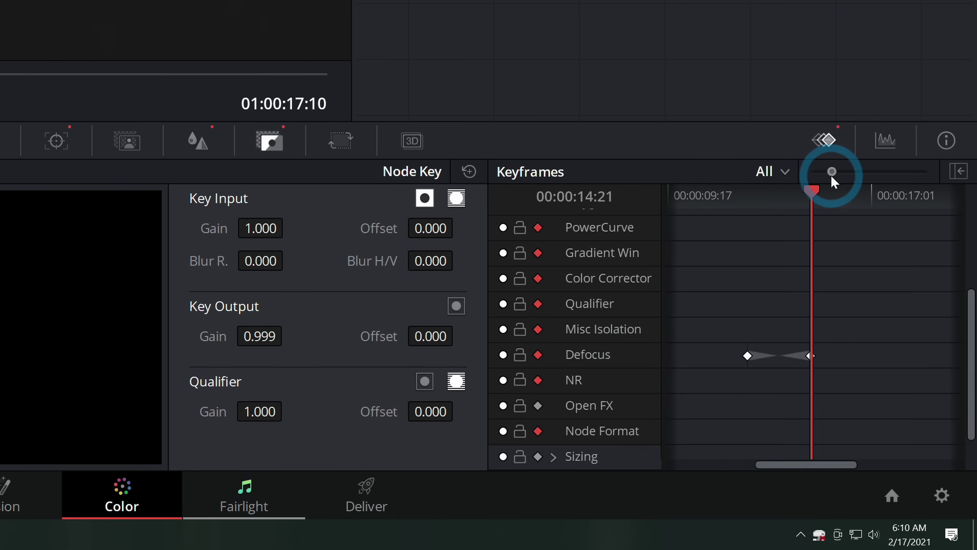
drag(831, 171, 866, 178)
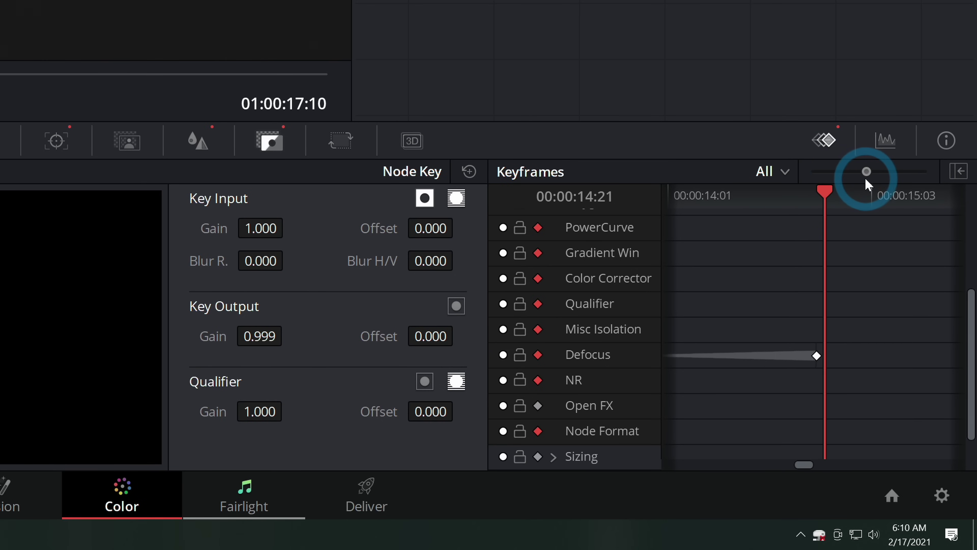
key(Left)
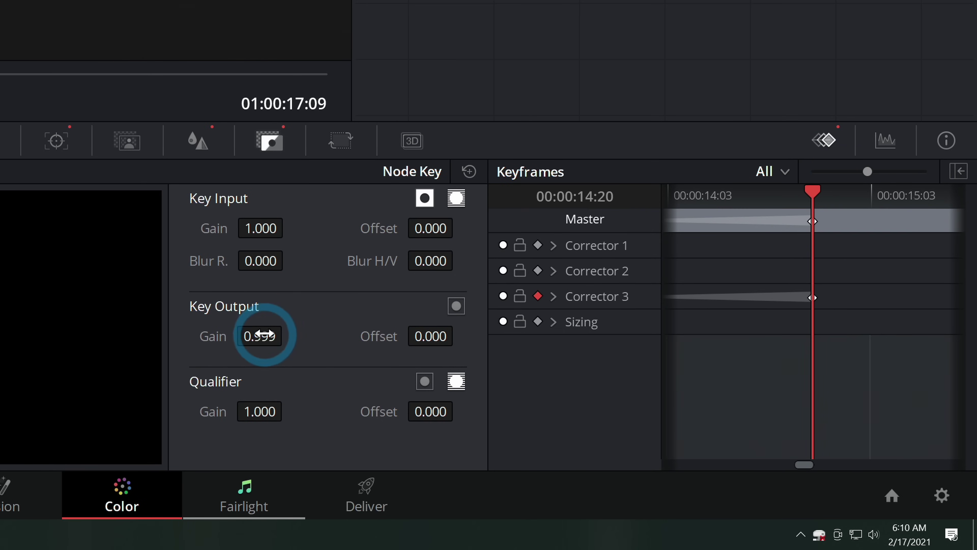
drag(264, 334, 23, 348)
drag(289, 336, 261, 338)
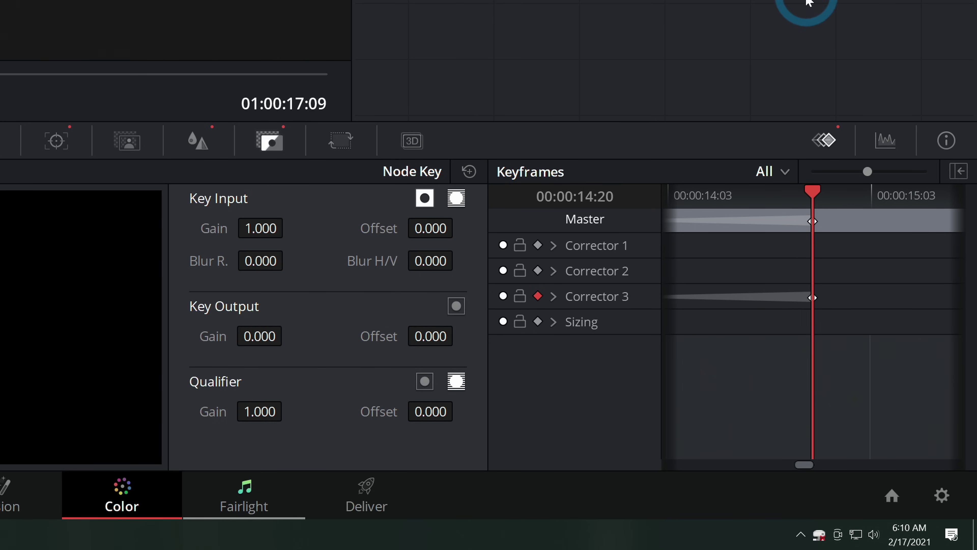
drag(320, 315, 277, 316)
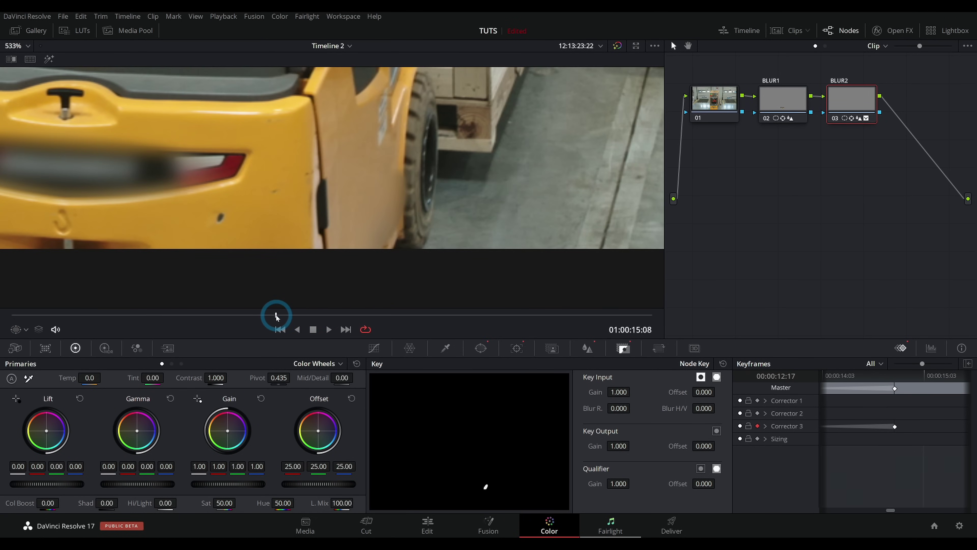
drag(483, 211, 487, 159)
drag(321, 304, 260, 308)
scroll(395, 162, down, 1)
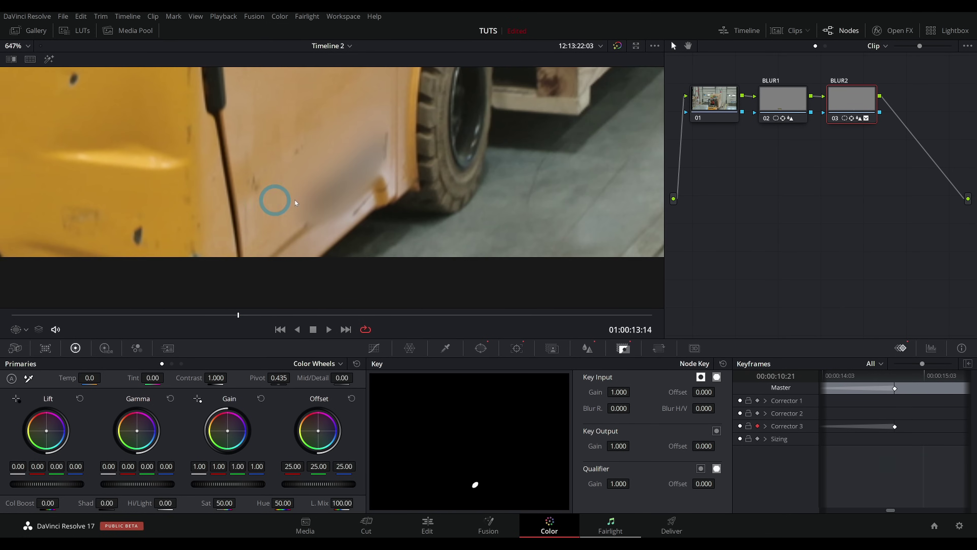
scroll(293, 203, up, 2)
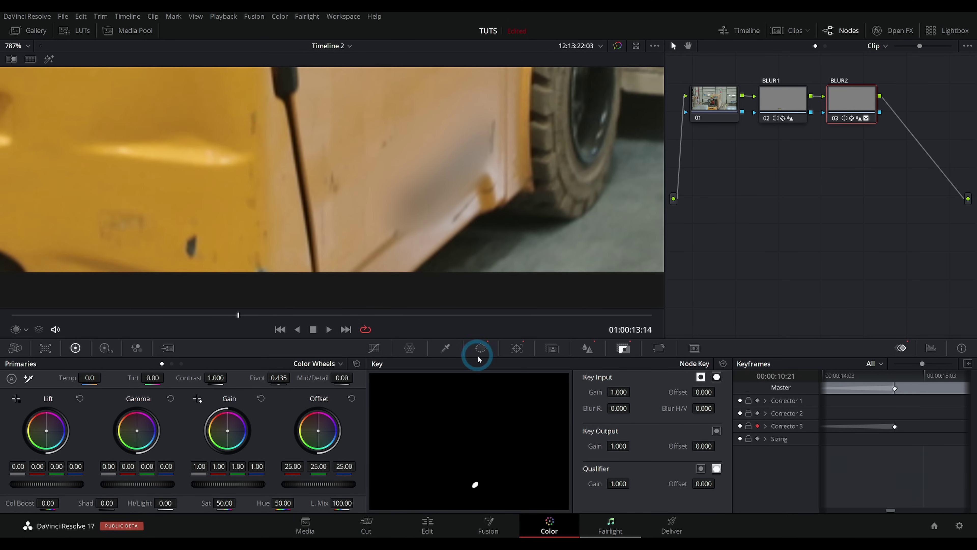
click(481, 348)
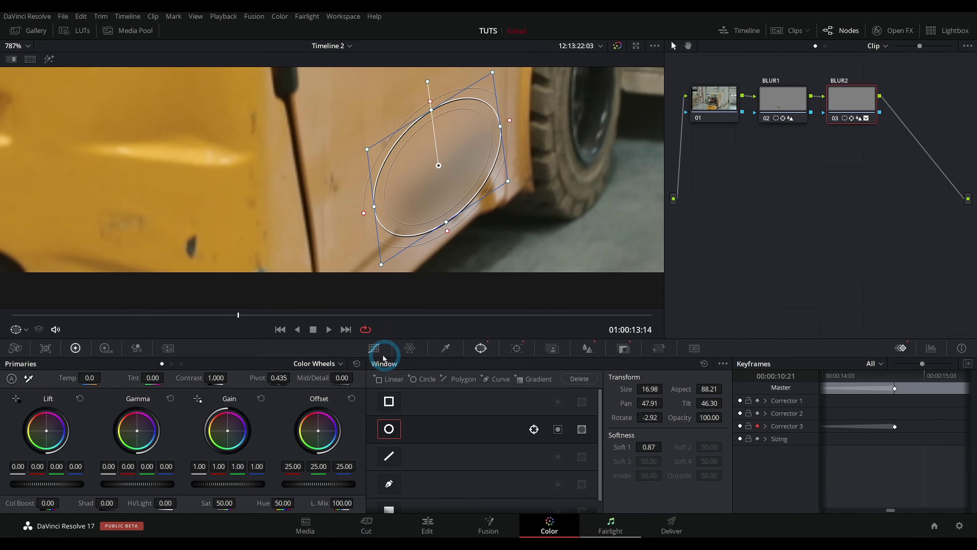
click(374, 348)
drag(239, 314, 279, 315)
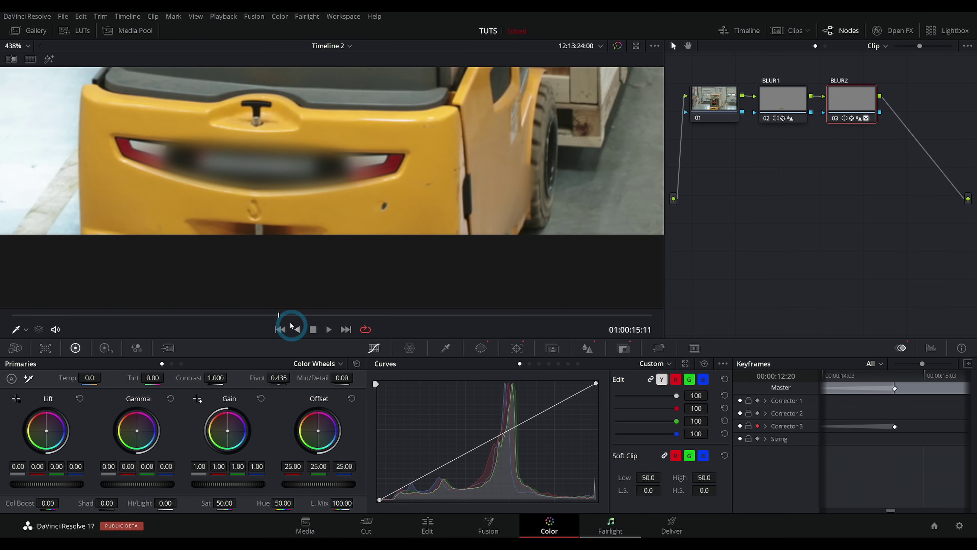
drag(310, 315, 311, 315)
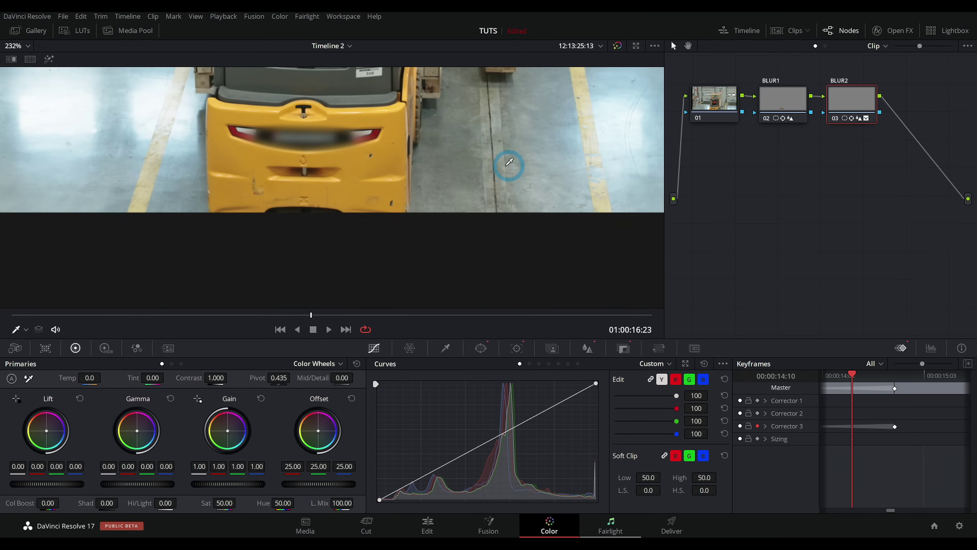
scroll(509, 162, down, 2)
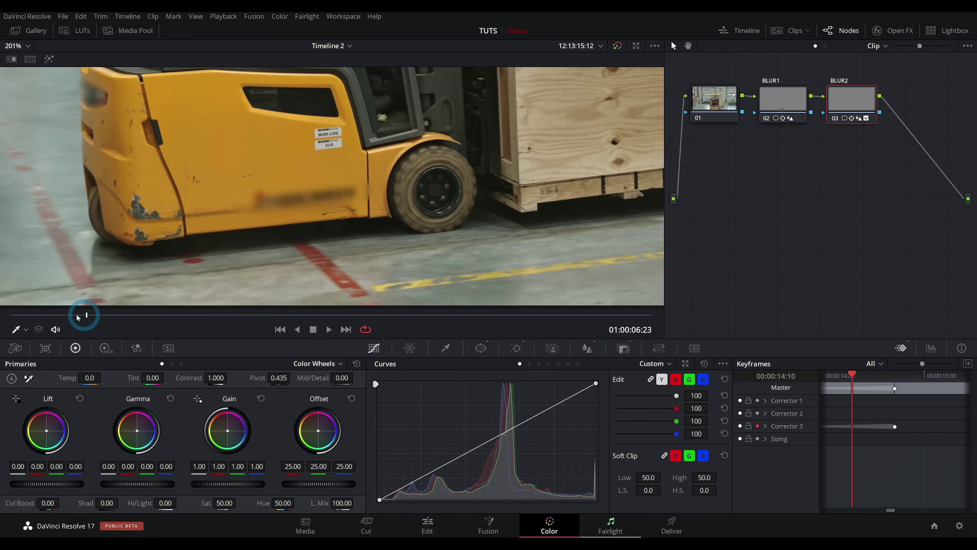
drag(78, 317, 11, 316)
click(771, 191)
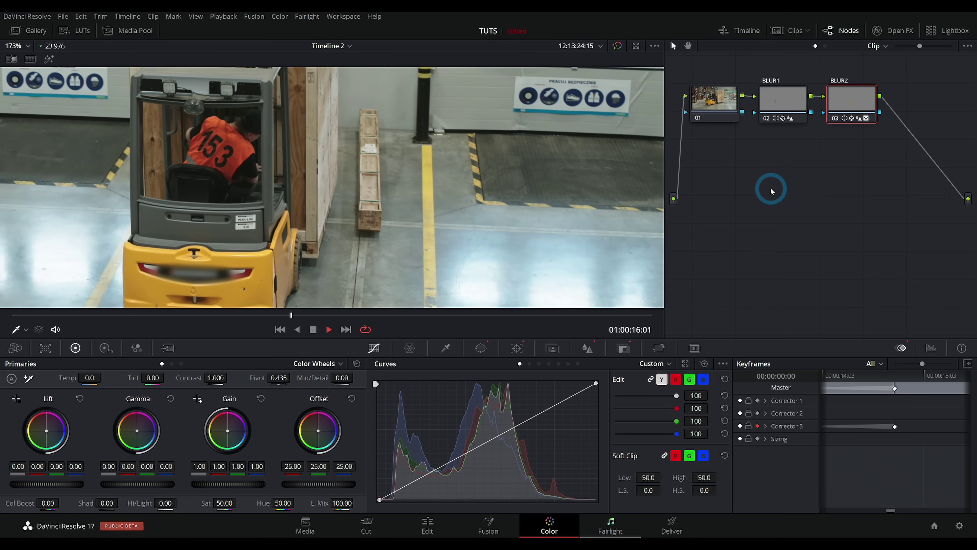
click(337, 315)
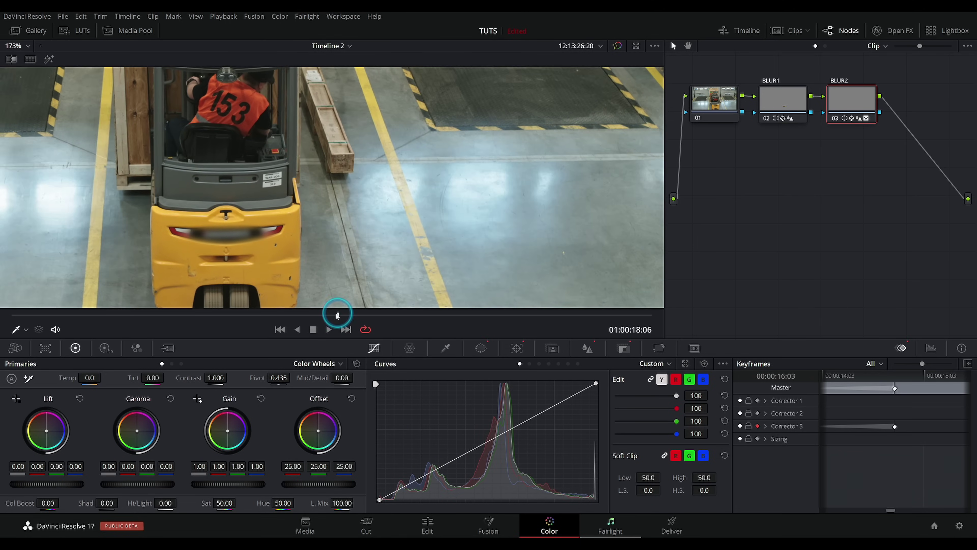
drag(291, 317, 283, 320)
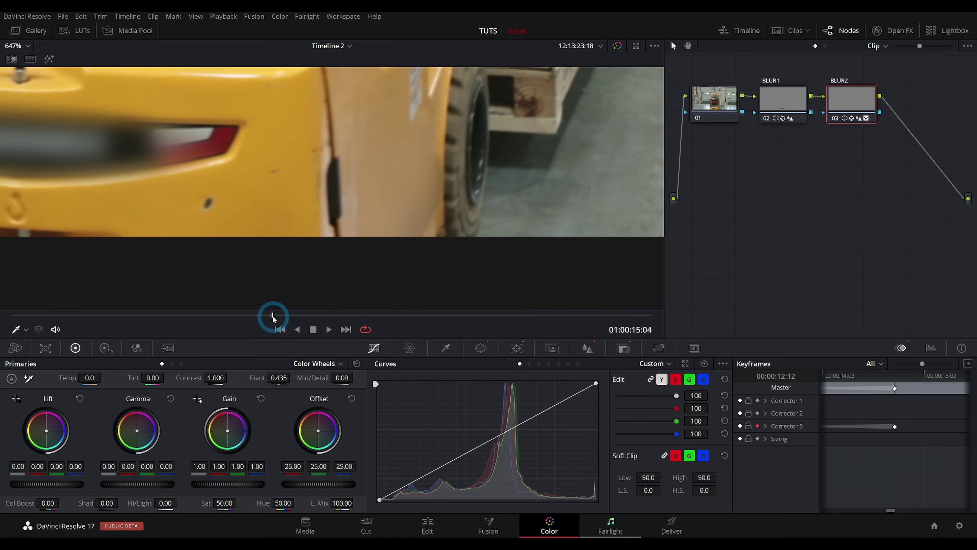
drag(281, 317, 308, 315)
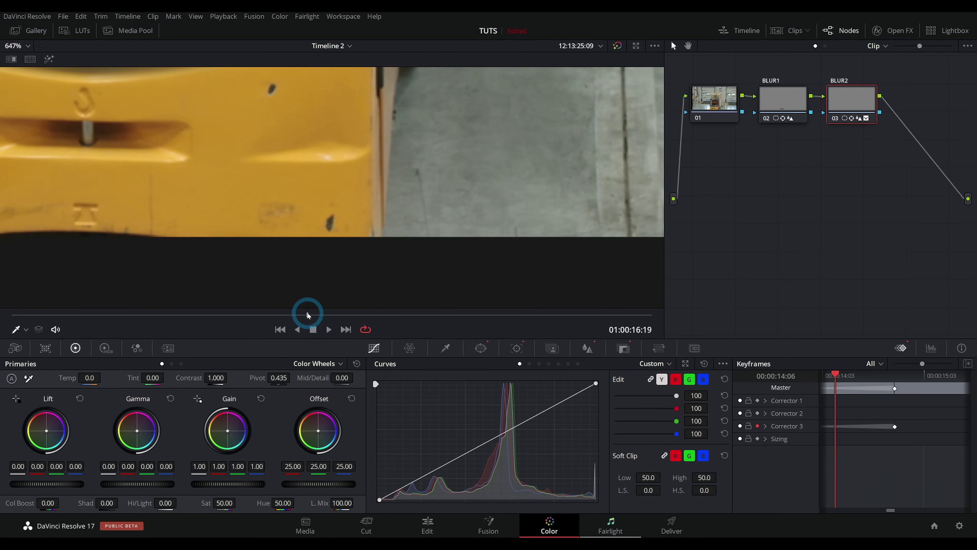
scroll(473, 172, down, 2)
scroll(537, 205, down, 2)
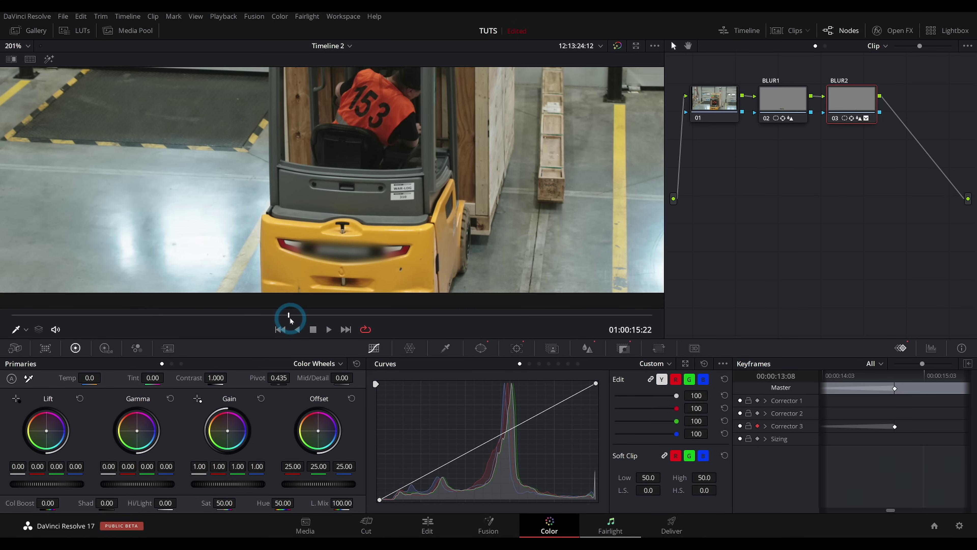
drag(289, 316, 662, 286)
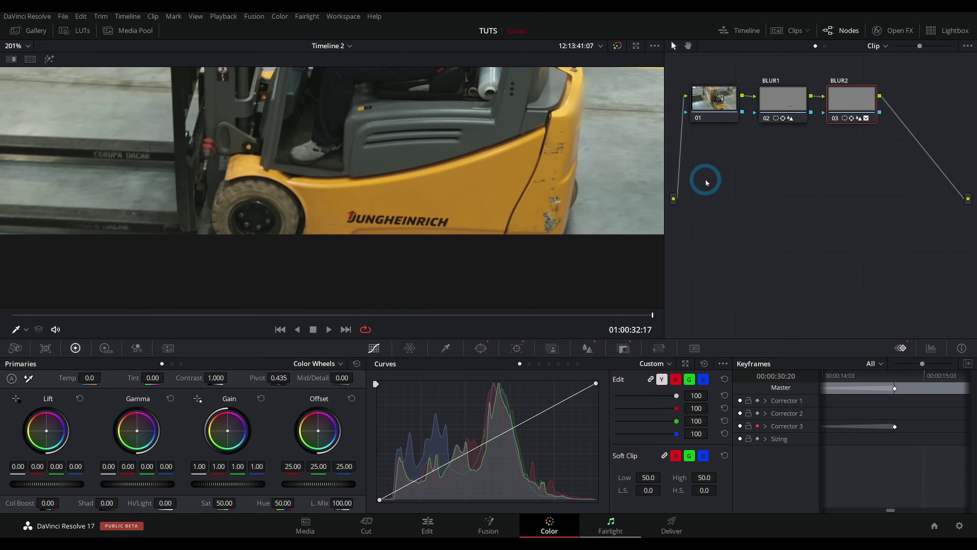
Step: Add a serial node after BLUR2 and label it BLUR3
key(alt+s)
right_click(906, 99)
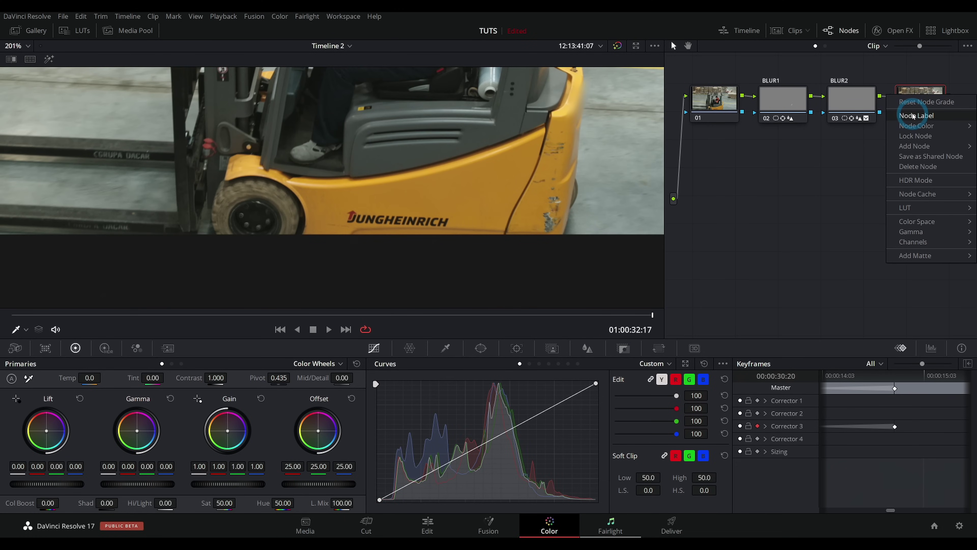
click(915, 115)
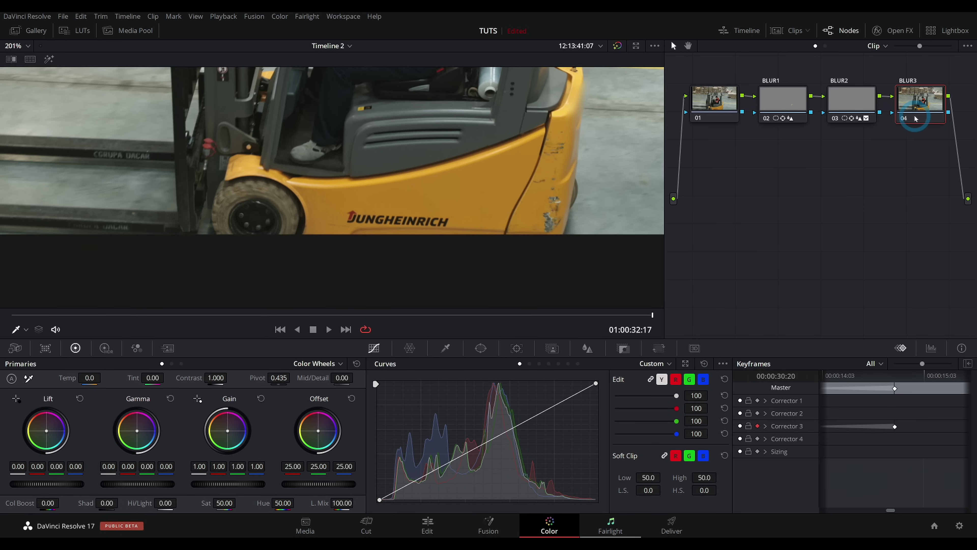
Step: Place a circle window over the side JUNGHEINRICH logo and track it in reverse
click(480, 348)
click(389, 429)
scroll(431, 141, down, 3)
drag(427, 137, 461, 199)
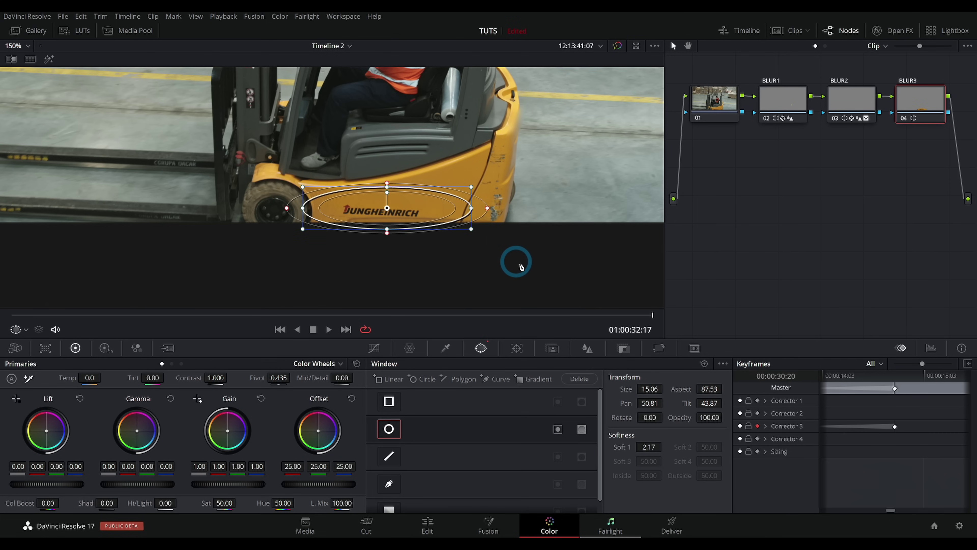
key(alt+t)
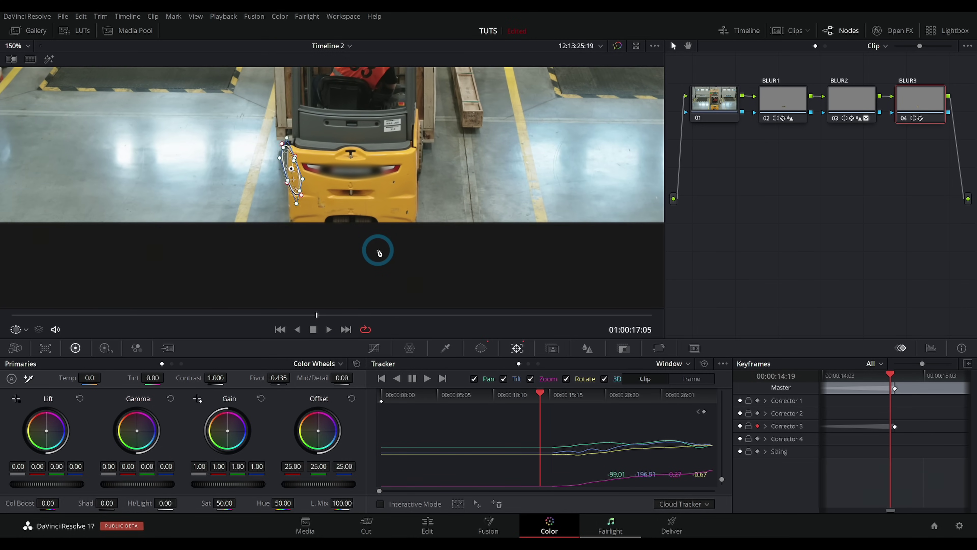
click(427, 374)
Step: Scrub through the clip to review BLUR3's tracked window
click(428, 316)
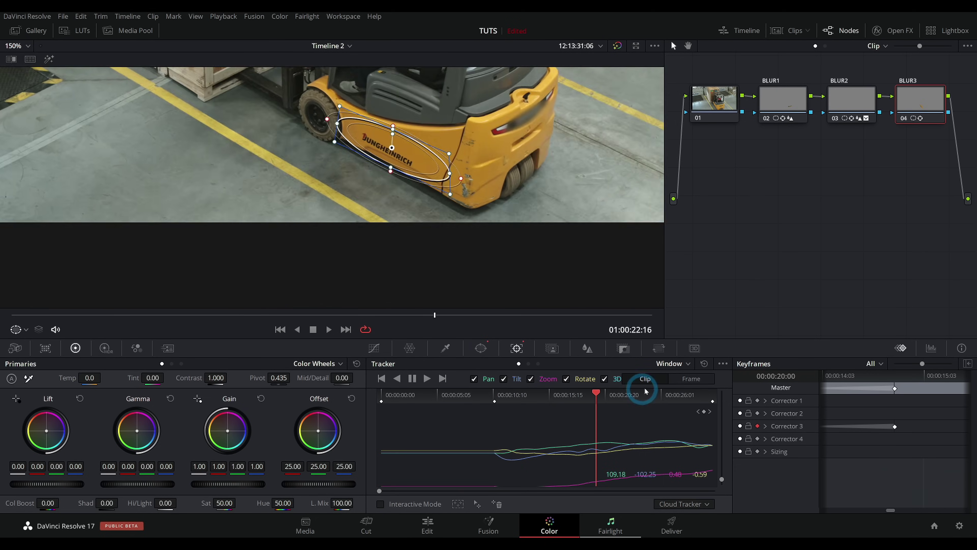
drag(645, 389, 562, 395)
scroll(458, 207, up, 4)
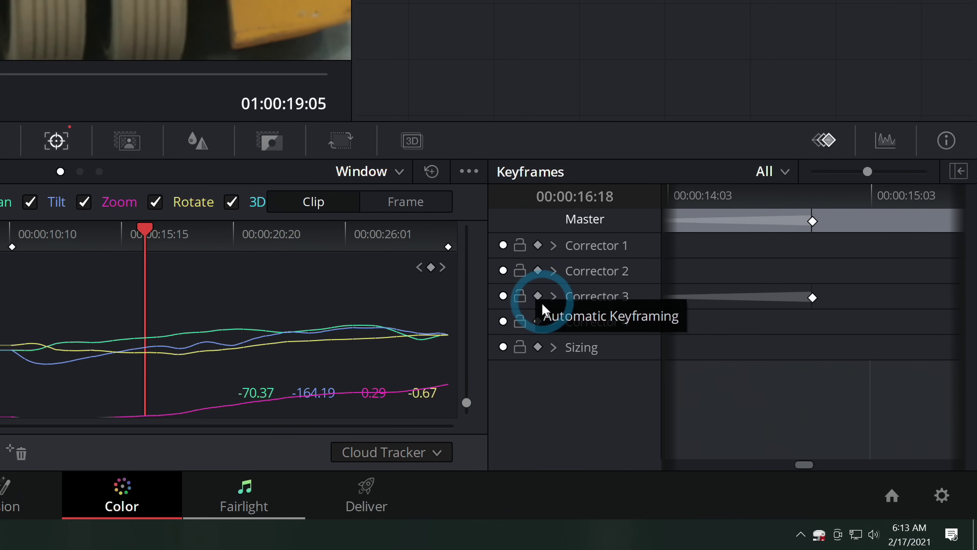
Step: Switch auto-keyframing to Corrector 4 and keyframe key output gain 0 while hidden, 1 where visible
click(757, 426)
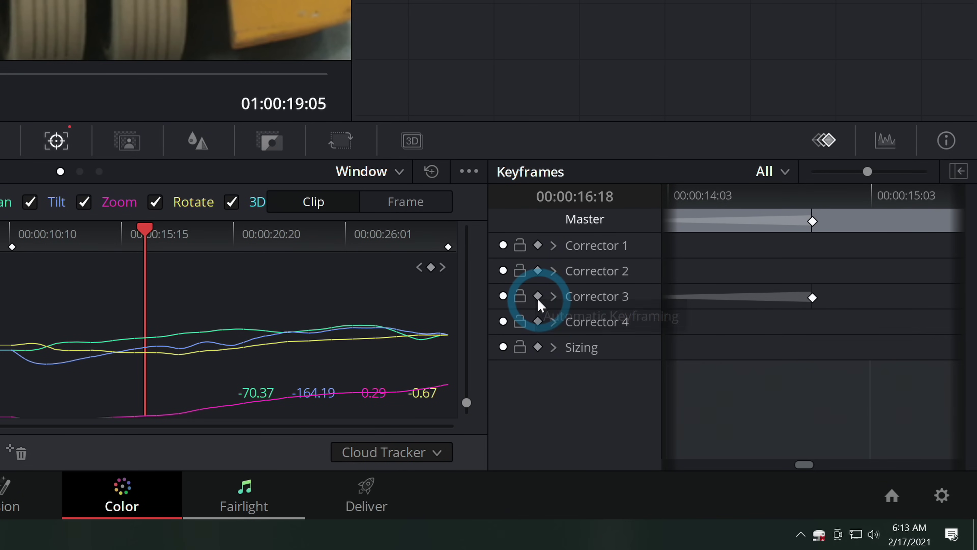
click(537, 322)
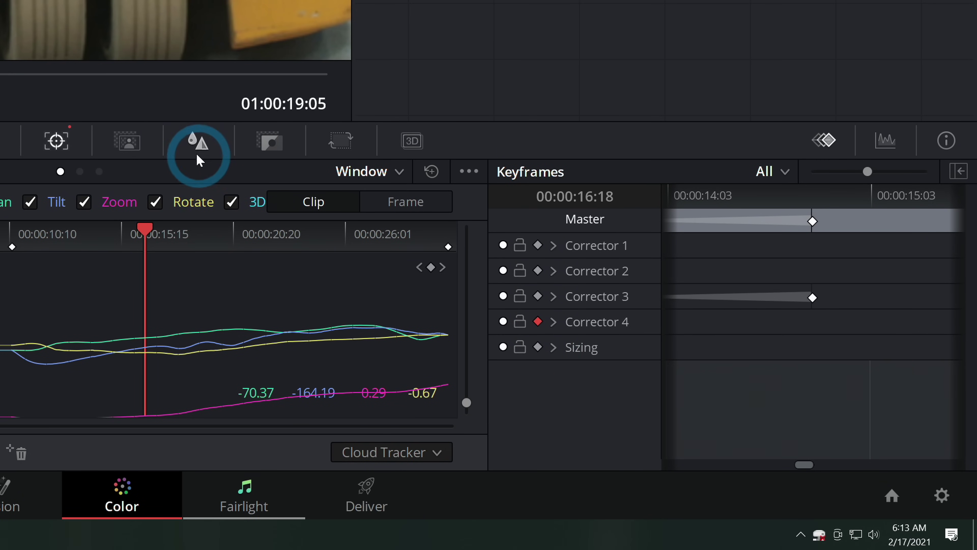
click(270, 142)
click(266, 337)
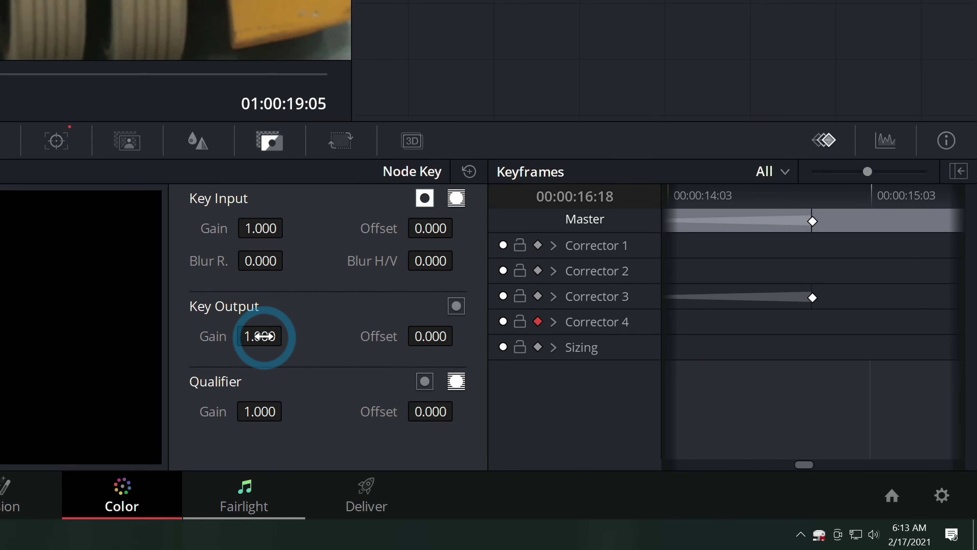
drag(261, 335, 215, 335)
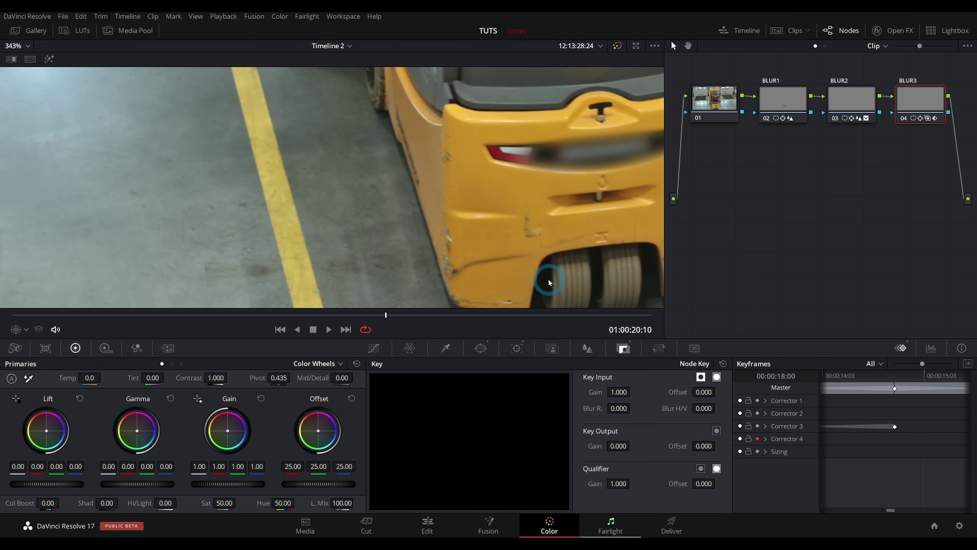
key(Left)
key(Left)
key(Left)
key(Left)
key(Left)
key(Left)
key(Left)
key(Left)
key(Left)
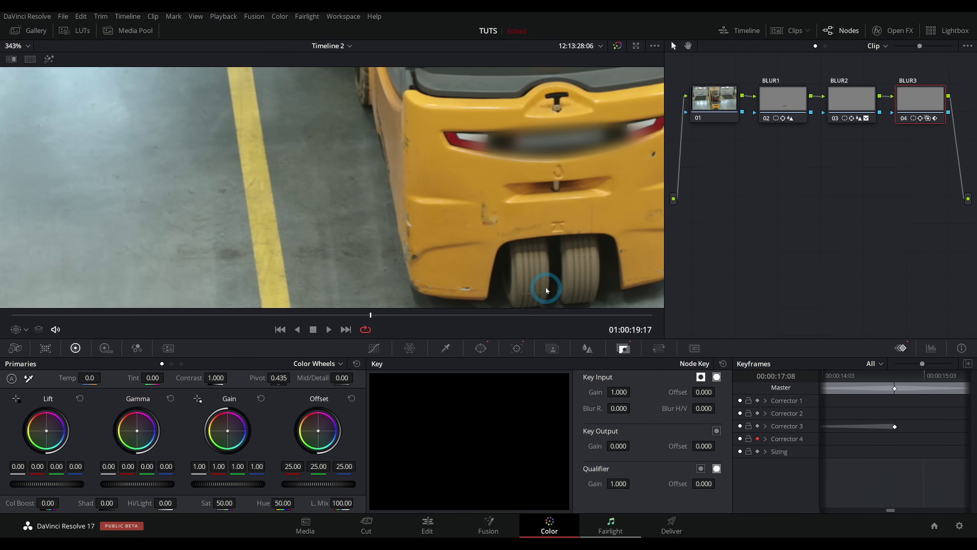
click(614, 446)
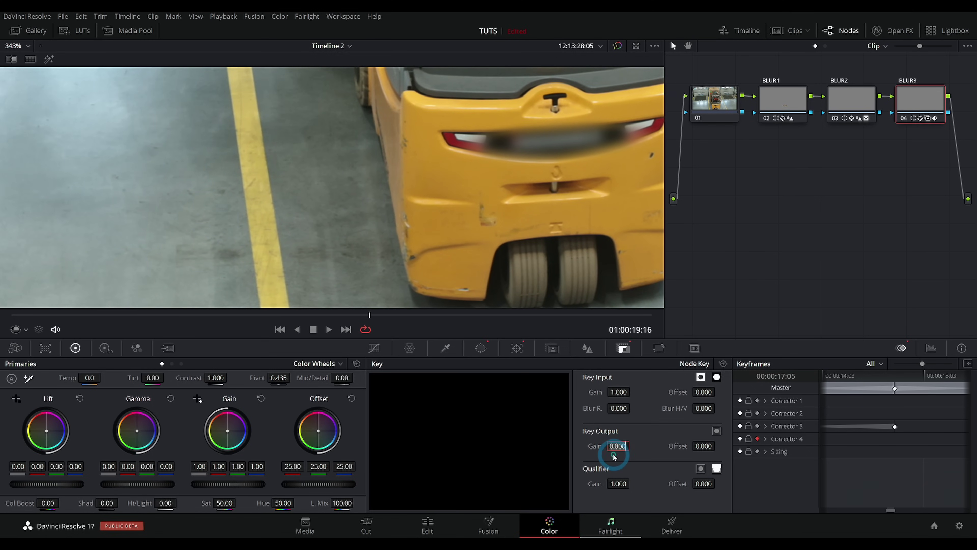
drag(451, 316, 460, 321)
Step: Raise BLUR3's blur radius to 0.75 and narrow the ellipse to fit the side logo
click(587, 349)
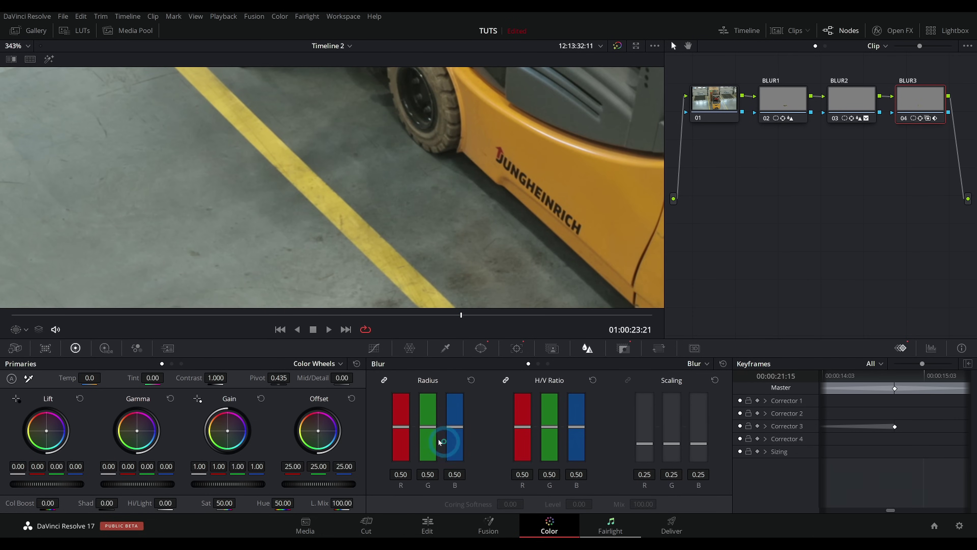
drag(440, 441, 430, 426)
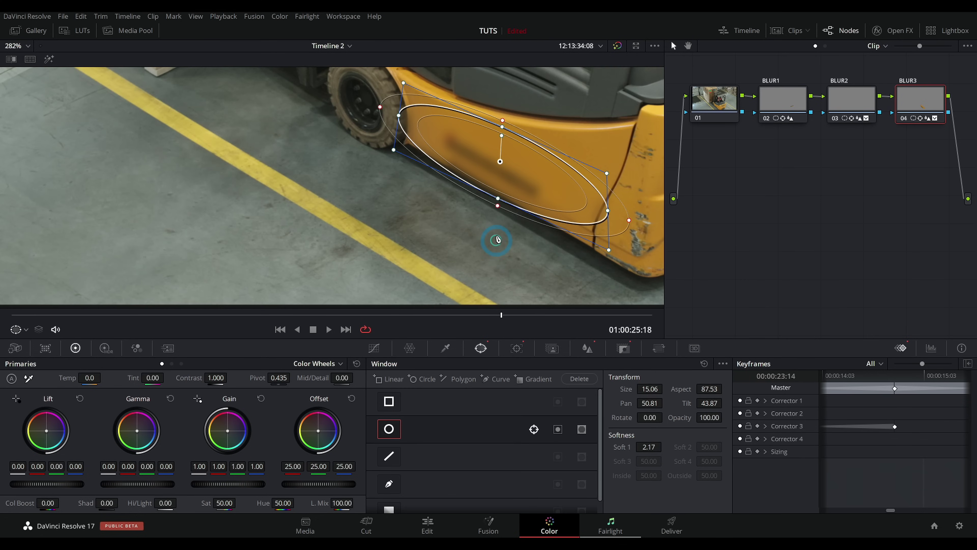
drag(499, 198, 505, 191)
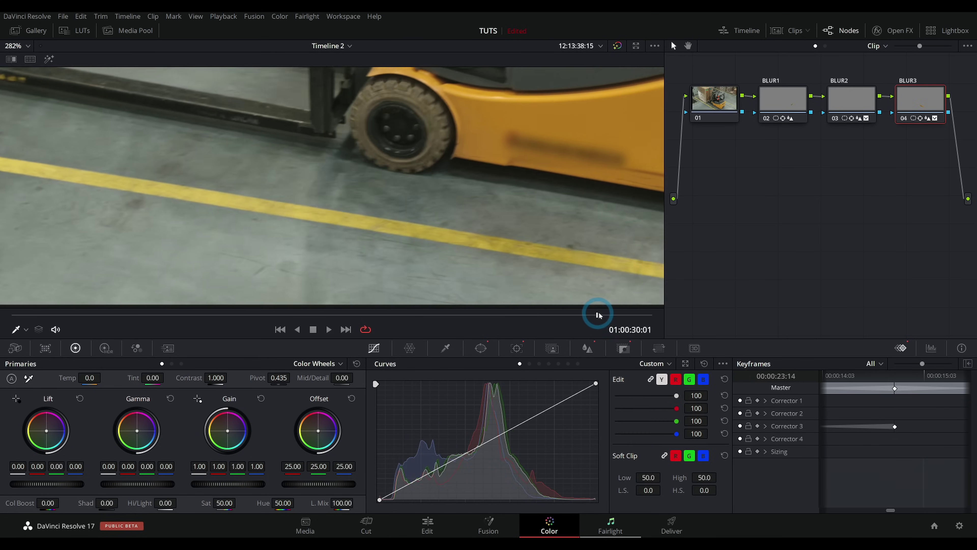
Step: Scrub through the clip with the window outline on and off to check the blur
drag(593, 312, 402, 318)
click(481, 348)
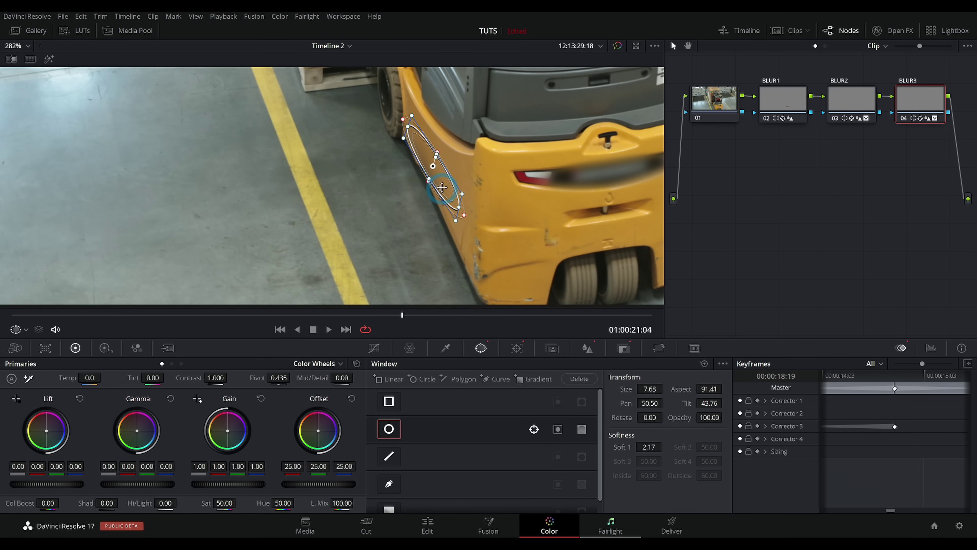
click(374, 348)
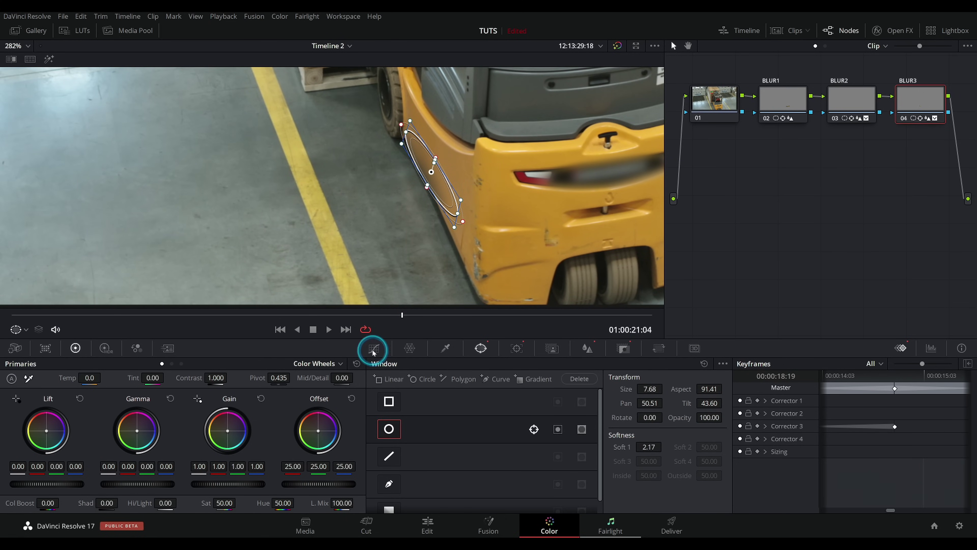
drag(402, 314, 614, 298)
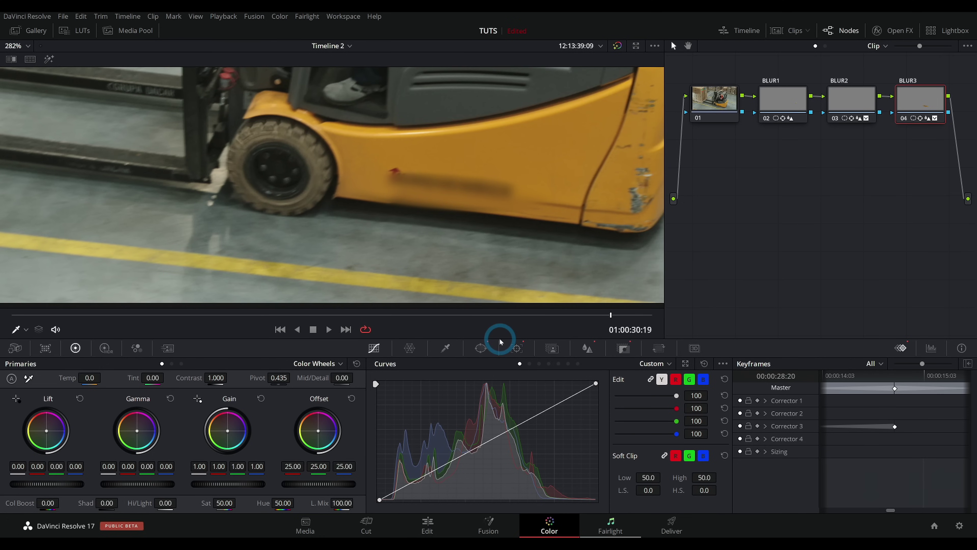
Step: In Tracker Frame mode, move the ellipse back onto the side logo on drifting frames and review
click(516, 349)
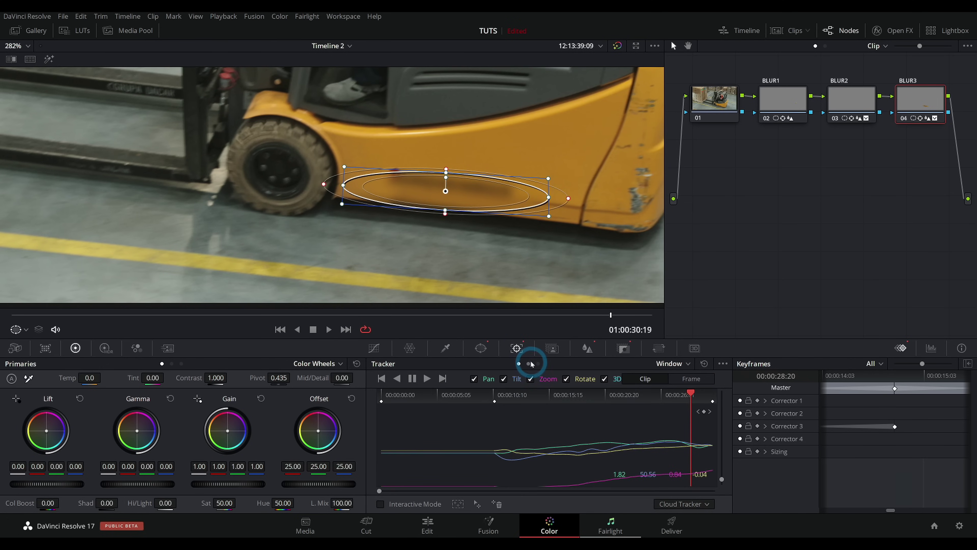
click(595, 396)
click(573, 397)
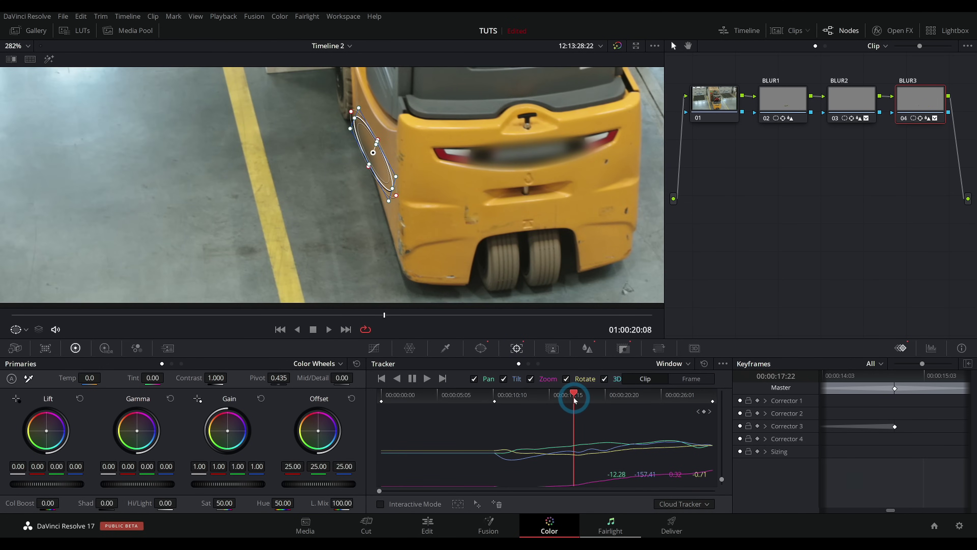
click(688, 378)
click(454, 246)
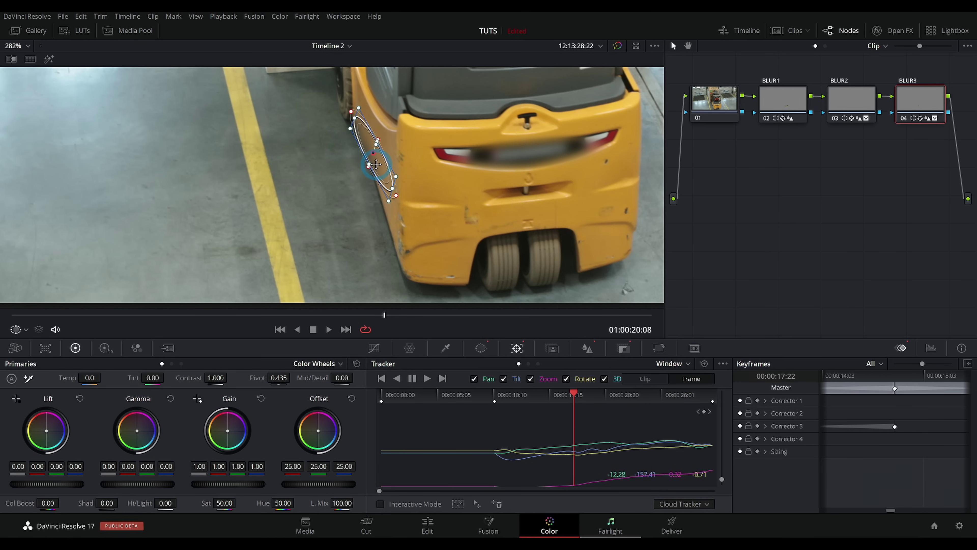
drag(577, 390, 636, 400)
drag(657, 400, 657, 400)
drag(590, 176, 592, 169)
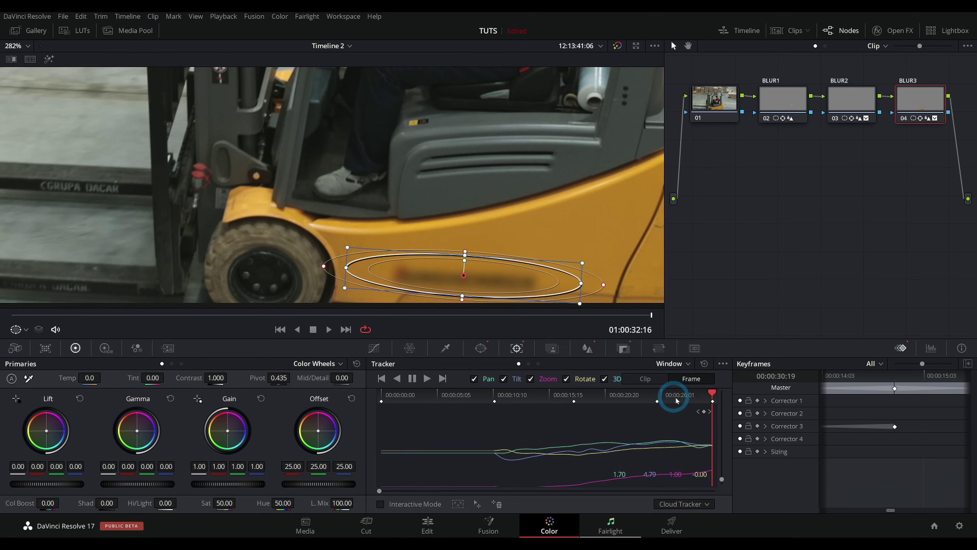
drag(677, 401, 595, 398)
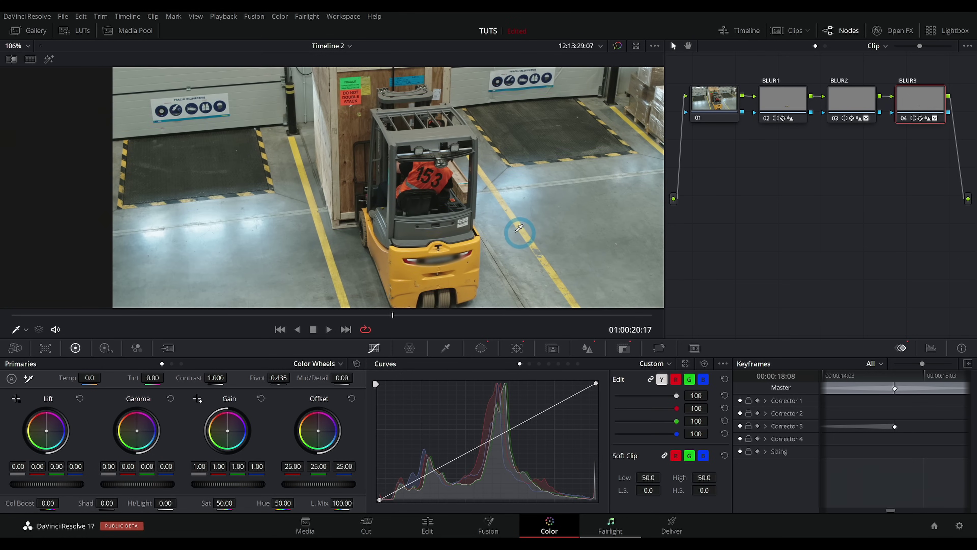
scroll(519, 230, up, 3)
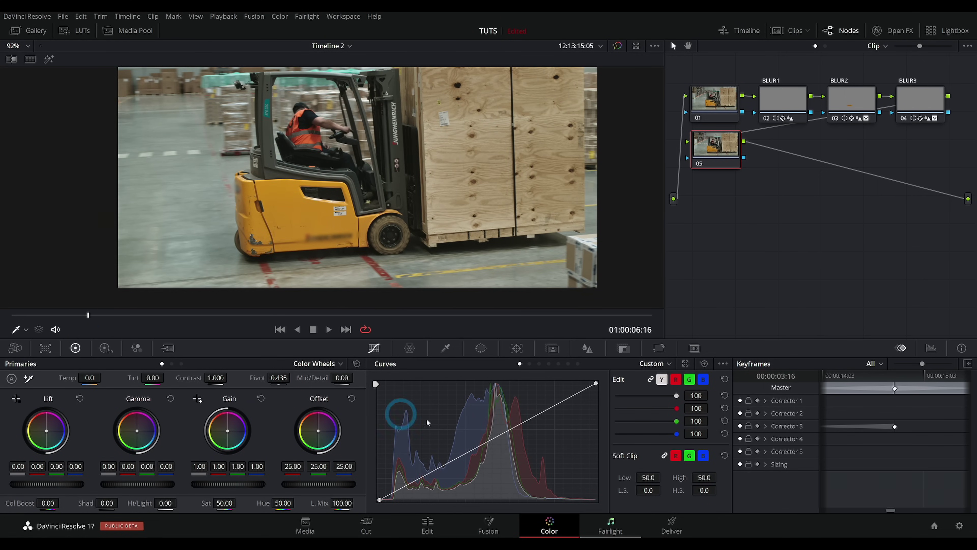
Step: Add an ellipse window on node 05 over the mast logo and track it forward and backward
click(479, 348)
click(389, 429)
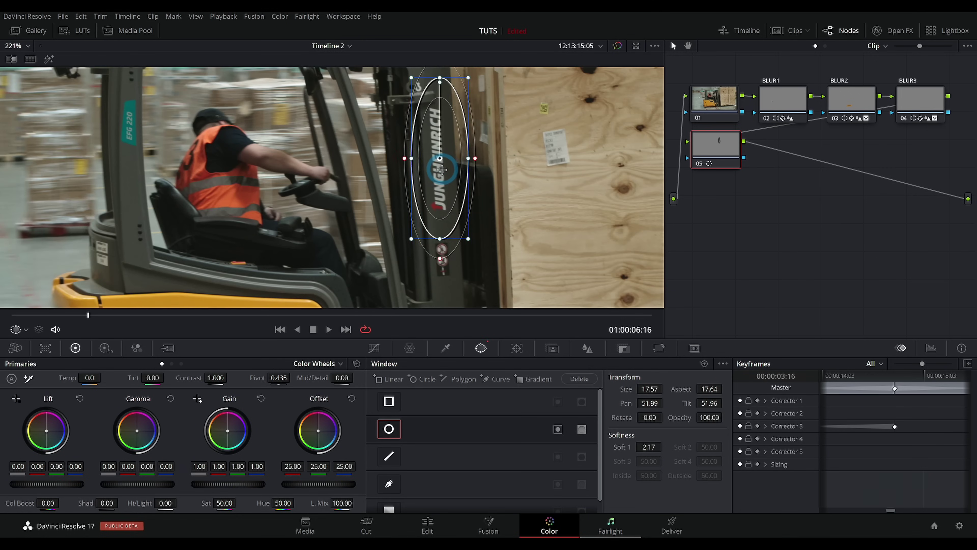
click(445, 348)
key(ctrl+t)
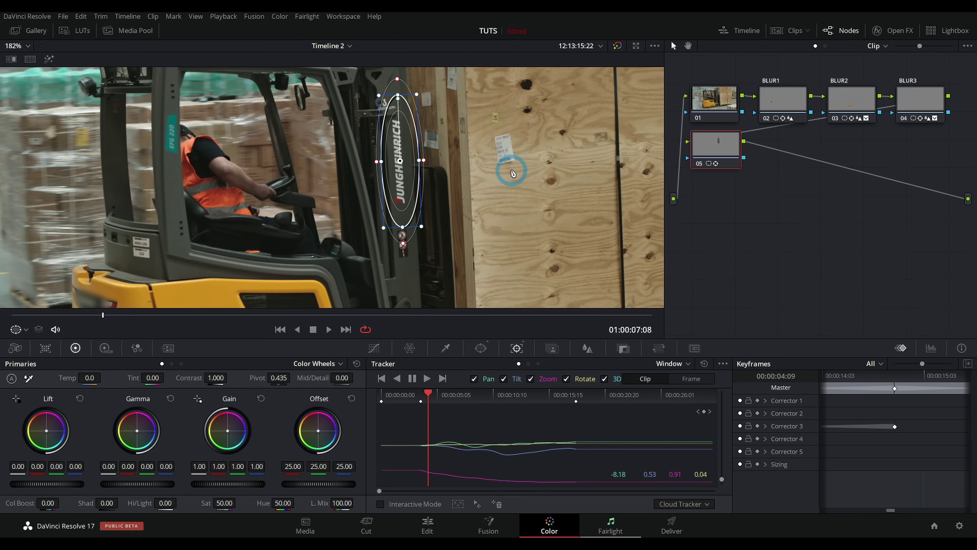
key(alt+t)
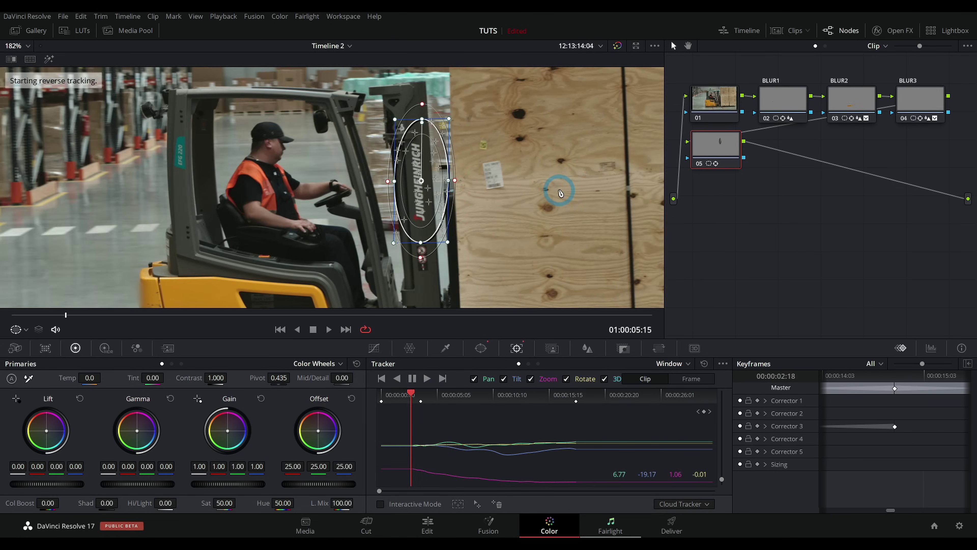
scroll(373, 179, up, 5)
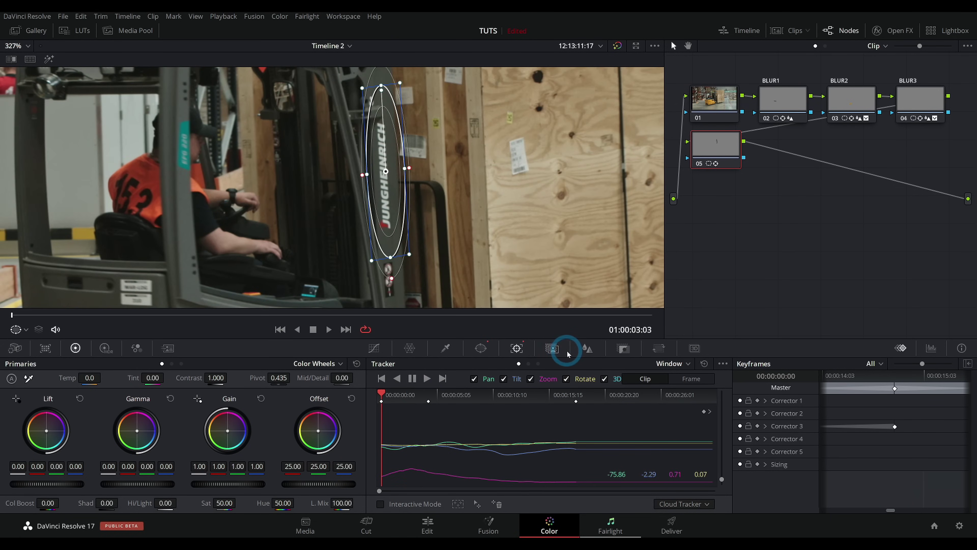
Step: Scrub through the clip and nudge the ellipse back onto the mast logo where it drifted
click(587, 348)
drag(11, 314, 91, 315)
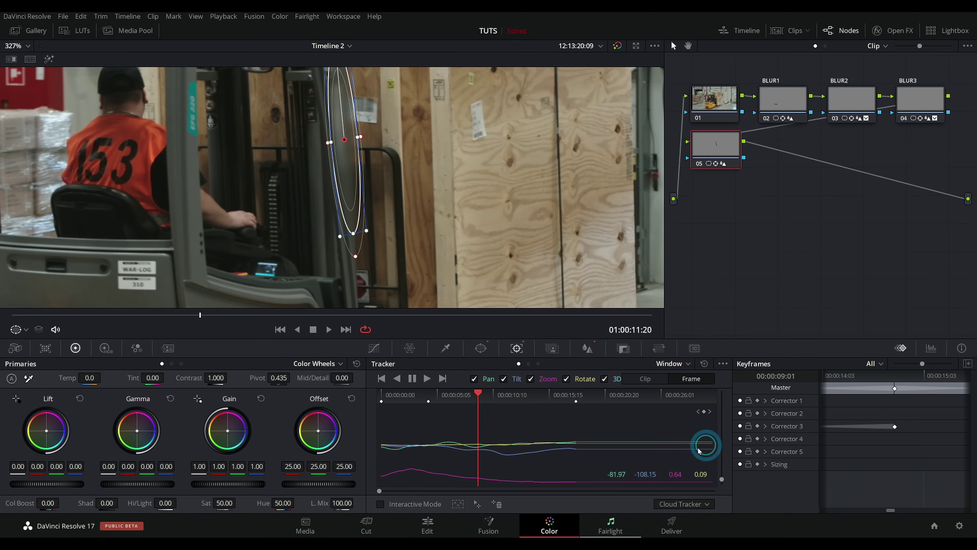
drag(371, 184, 372, 195)
drag(479, 392, 539, 391)
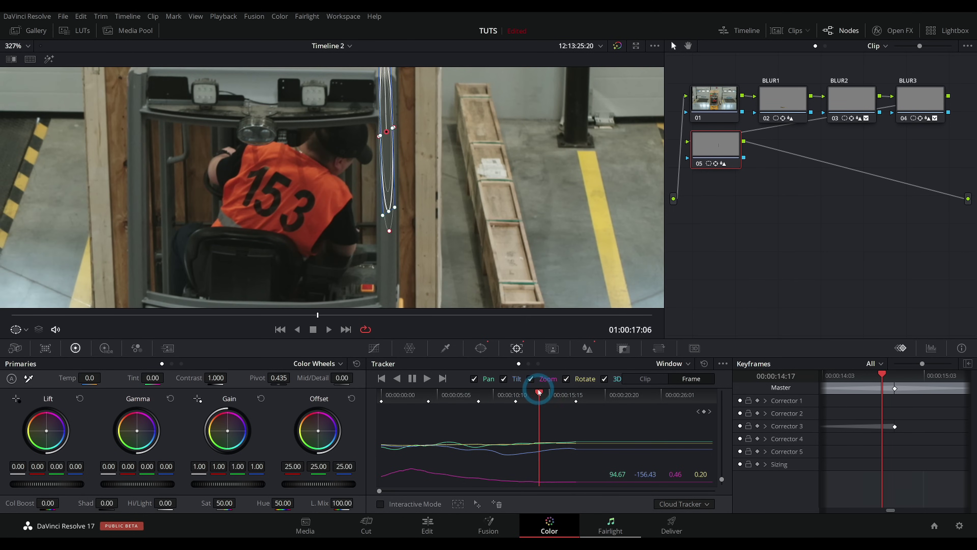
click(623, 348)
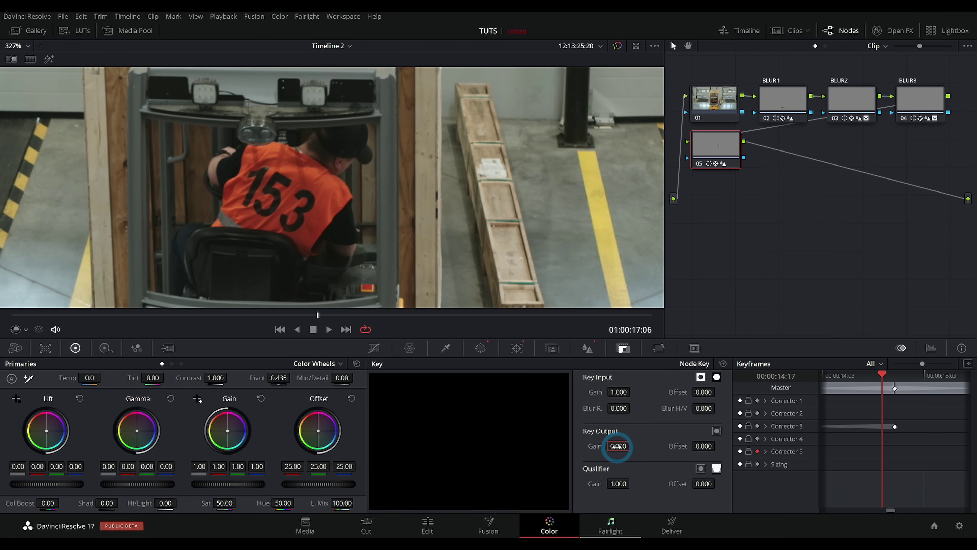
Step: Keyframe node 05's Key Output Gain at 0 on 01:00:17:06 and 1 on 01:00:16:05
drag(617, 447, 617, 442)
key(Left)
key(Left)
key(Left)
key(Left)
key(Left)
key(Left)
key(Left)
key(Left)
key(Left)
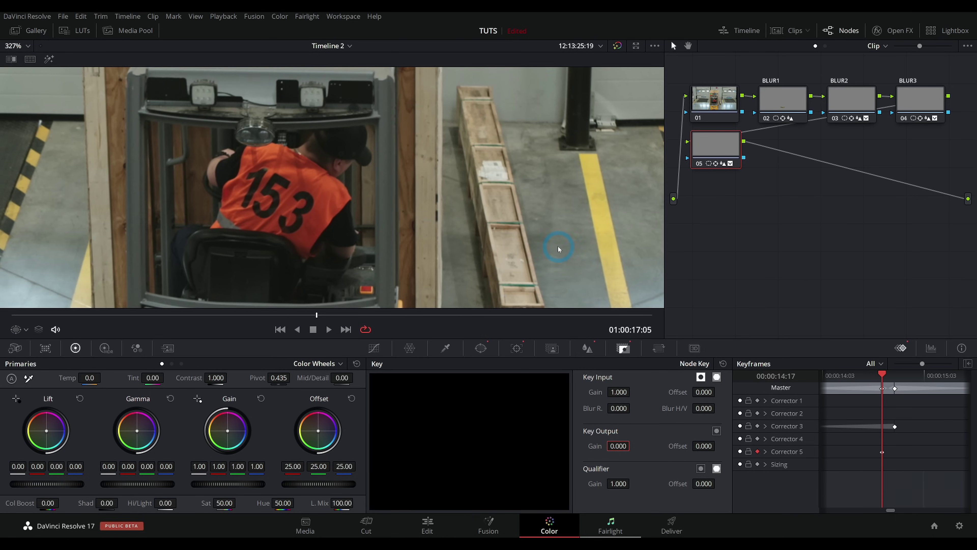
key(Left)
key(Left)
key(Left)
key(Left)
key(Left)
key(Left)
key(Left)
key(Left)
key(Left)
key(Left)
key(Left)
key(Left)
key(Left)
key(Left)
key(Left)
key(Left)
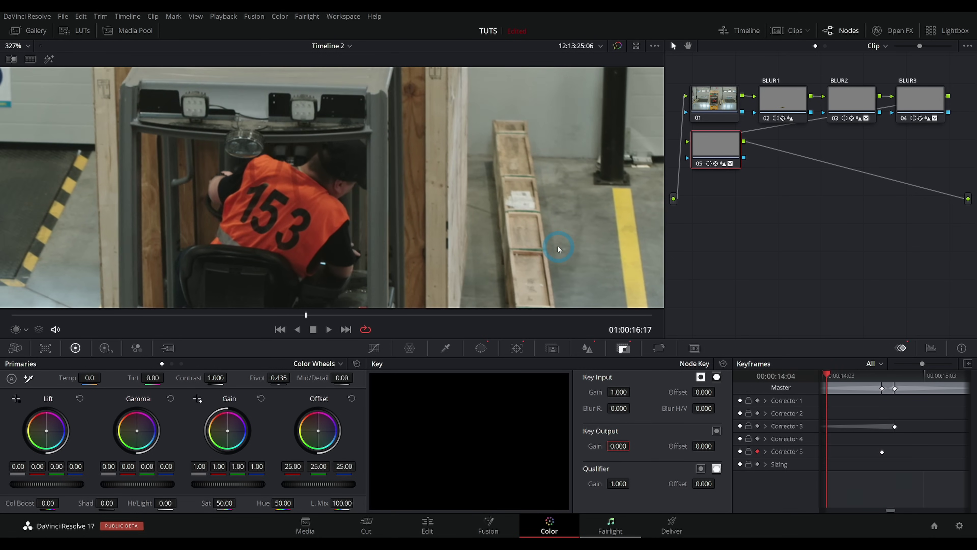
key(Return)
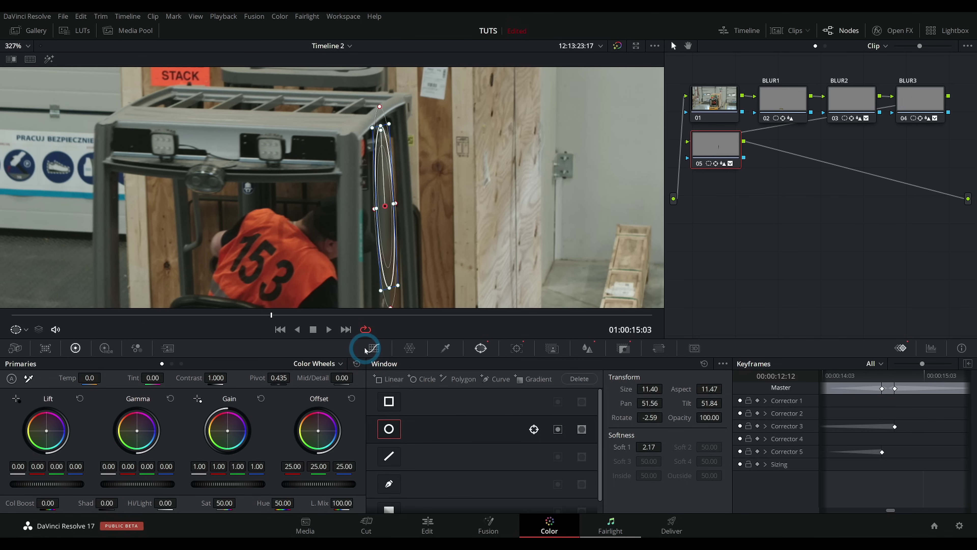
Step: Scrub through the clip to review the fading blur, then add serial node 06
click(373, 348)
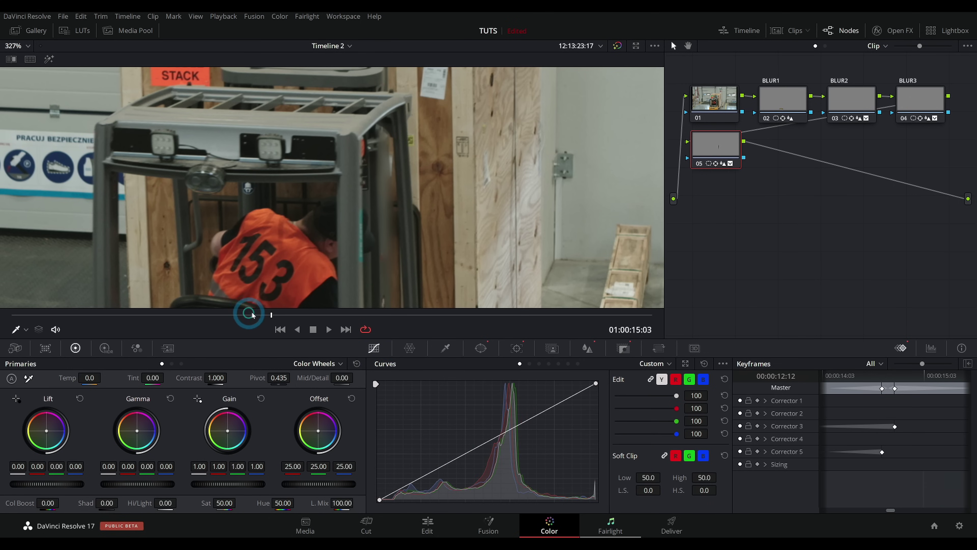
drag(269, 317, 677, 314)
drag(371, 253, 474, 184)
key(alt+s)
Step: Add an ellipse window on node 06 over the other mast logo and track it backward
click(480, 352)
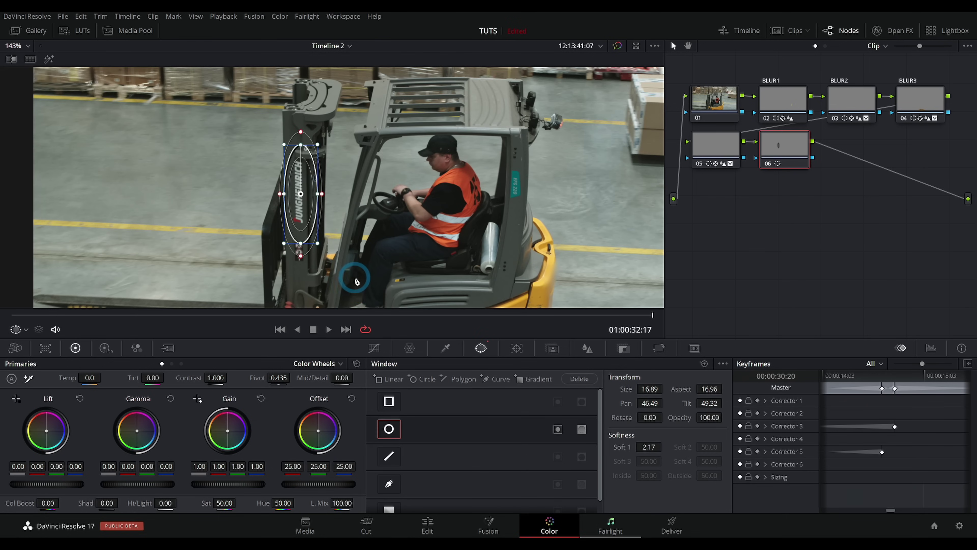
click(517, 348)
click(397, 379)
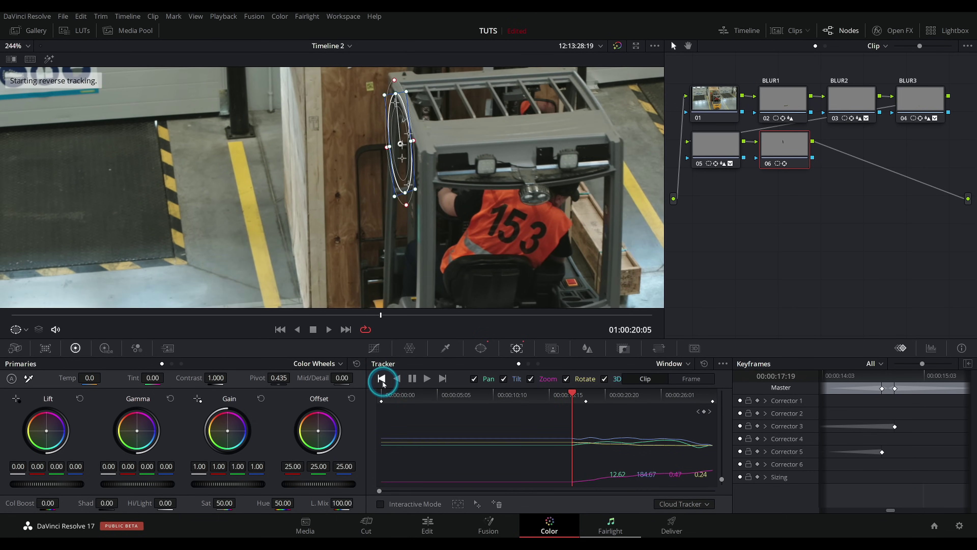
Step: Keyframe node 06's Key Output Gain at 0, then 1.000 one frame earlier
click(623, 348)
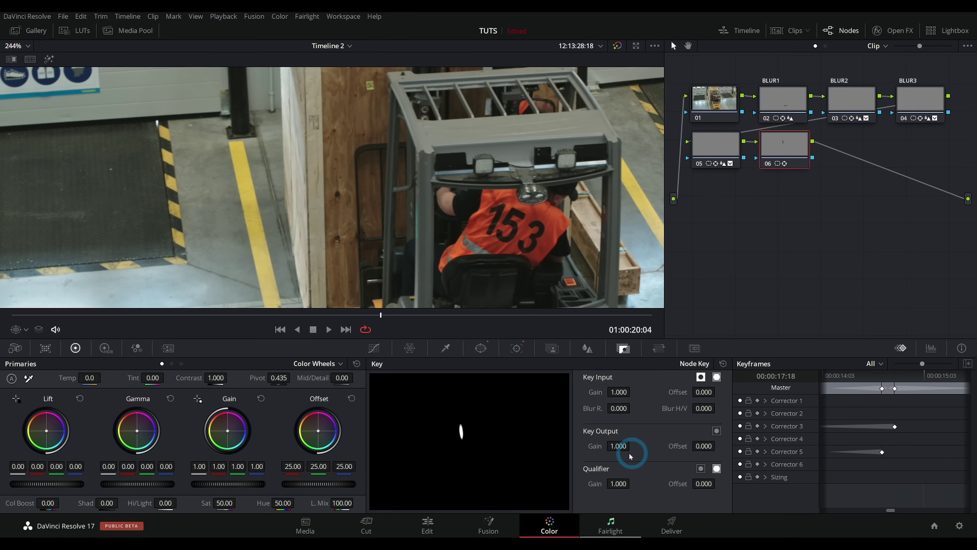
drag(626, 446, 577, 447)
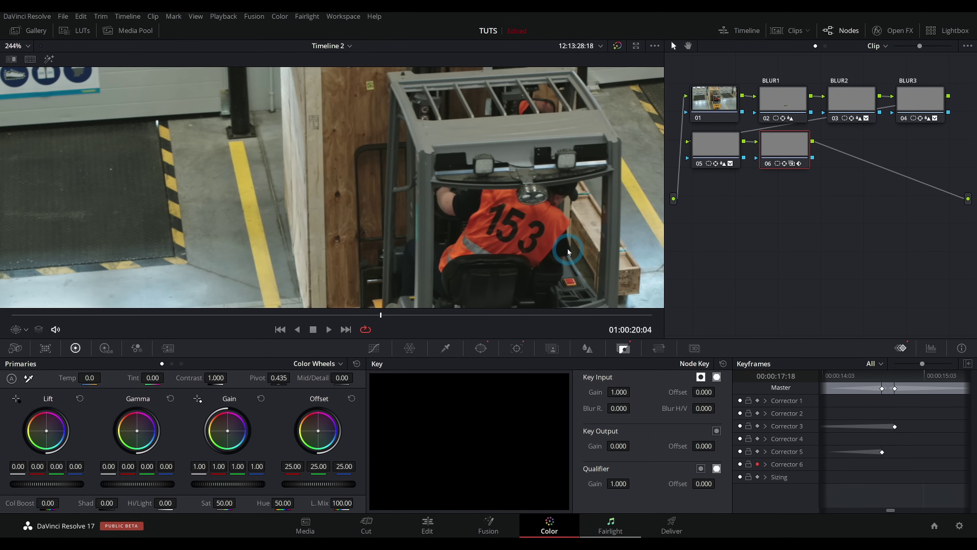
key(Left)
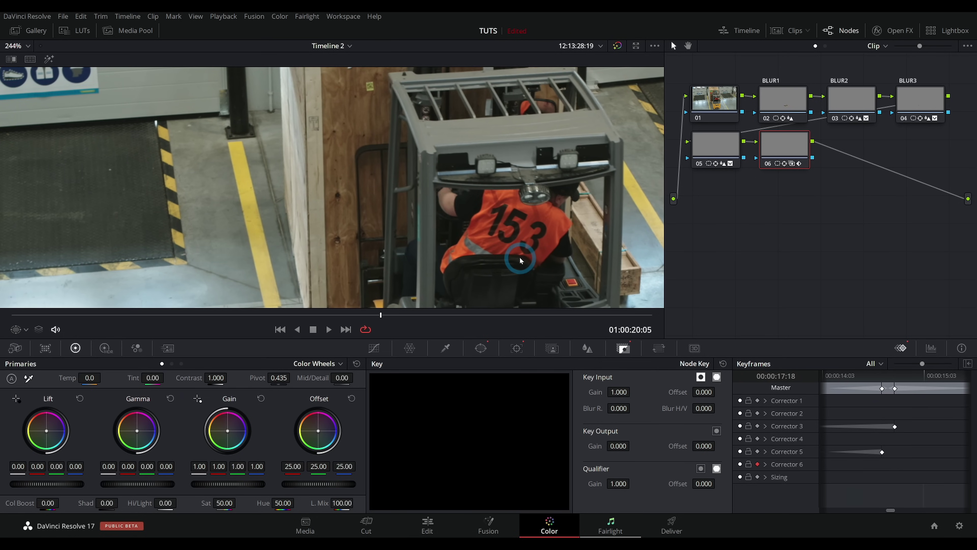
click(615, 446)
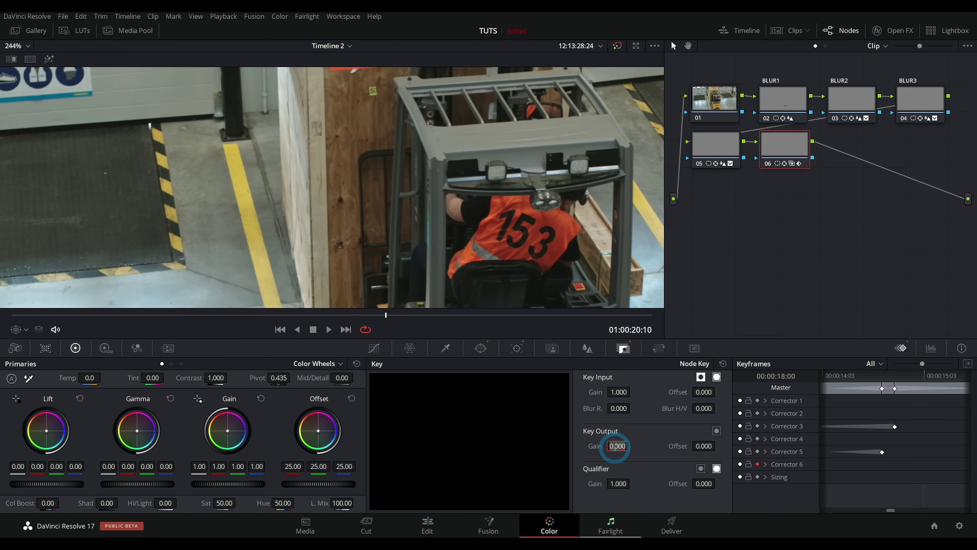
text(1)
key(Return)
click(757, 465)
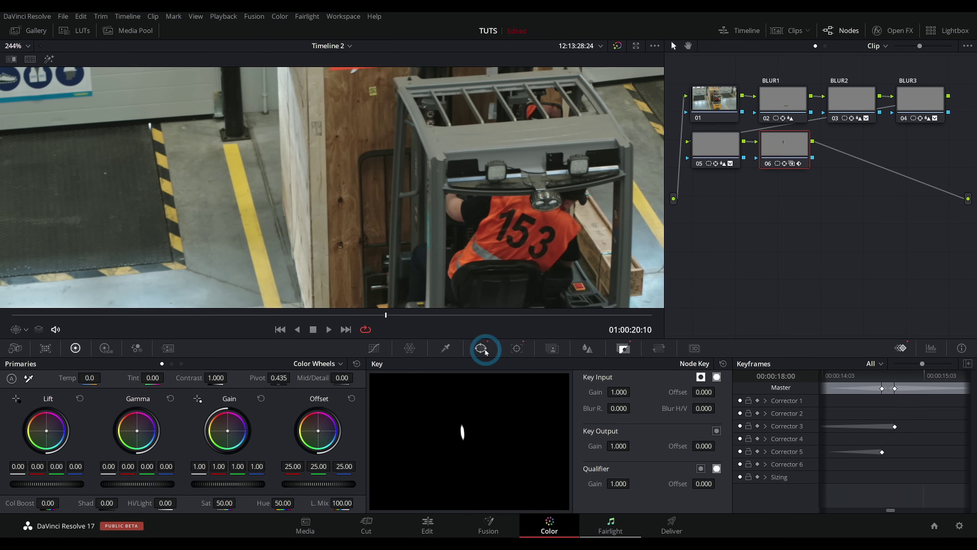
Step: Raise node 06's blur radius to about 0.65 and check the blur earlier in the clip
click(587, 348)
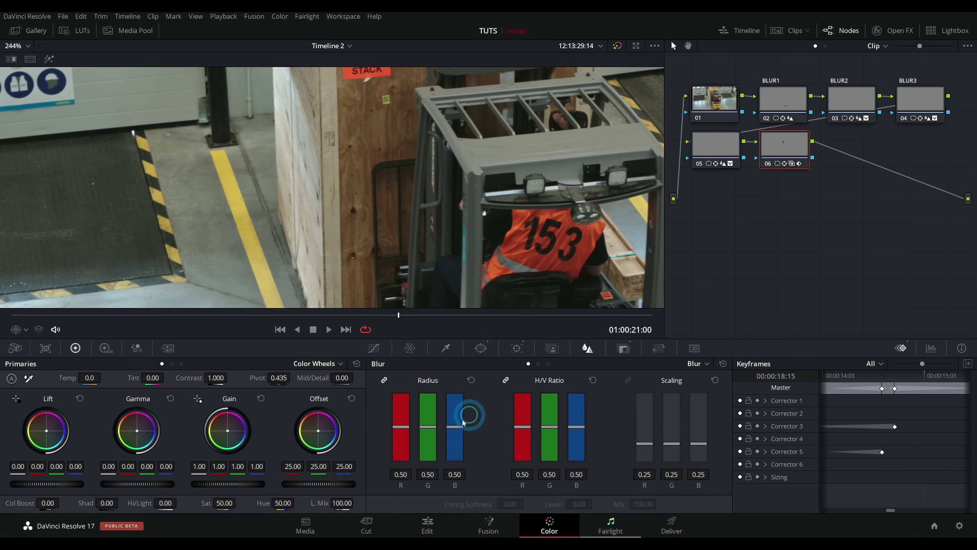
drag(423, 427, 423, 421)
drag(423, 421, 423, 419)
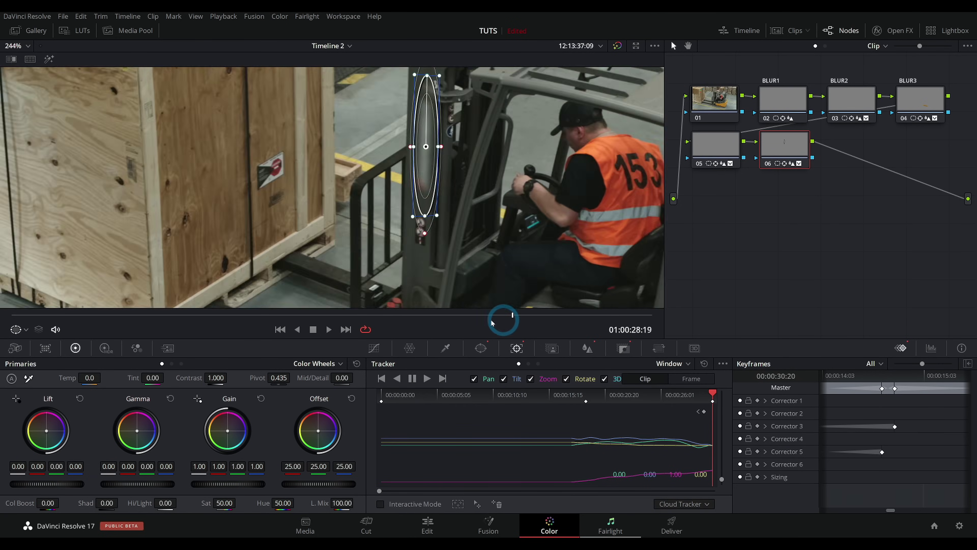
drag(502, 319, 423, 322)
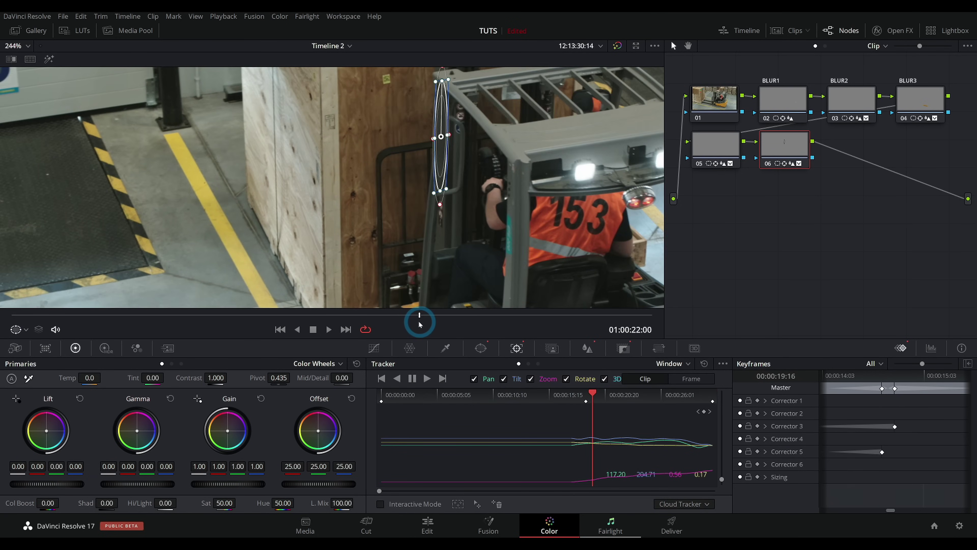
Step: In Frame mode, nudge the ellipse onto the mast logo and check frames around 01:00:20:18
click(688, 379)
drag(442, 154, 443, 156)
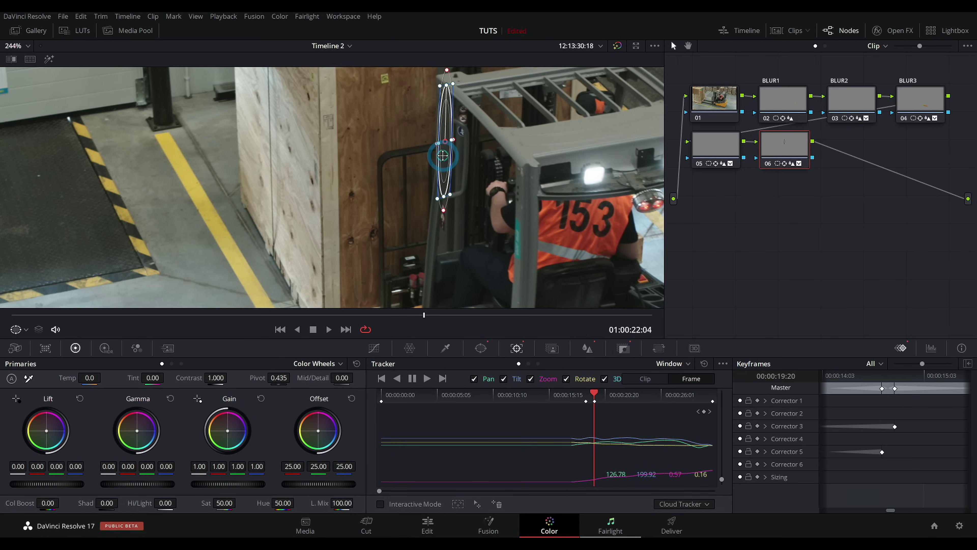
key(Right)
key(Left)
key(Left)
key(Left)
key(Left)
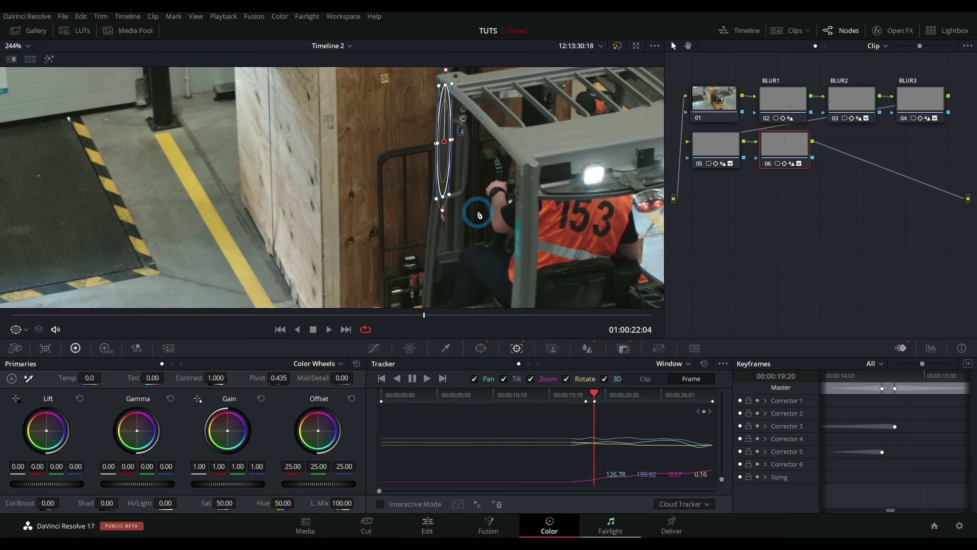
drag(422, 316, 393, 289)
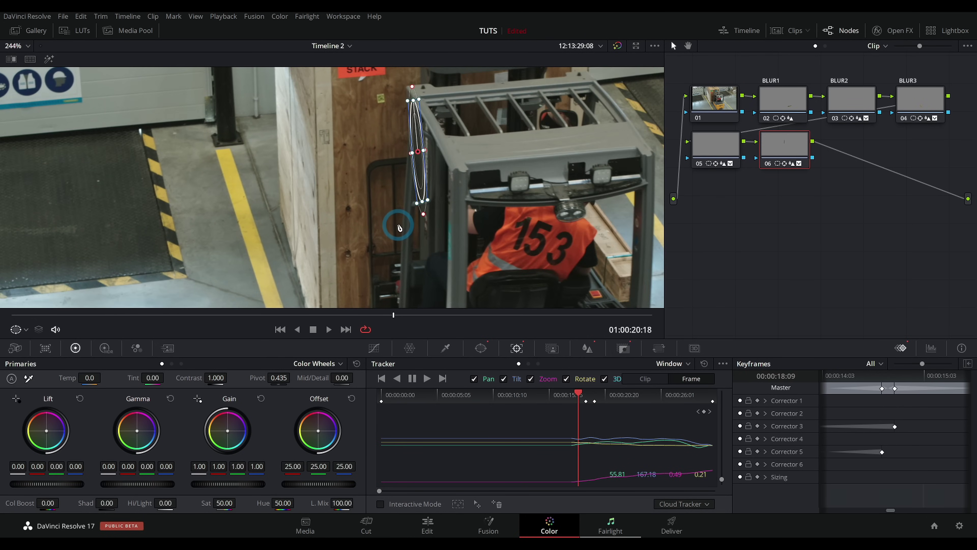